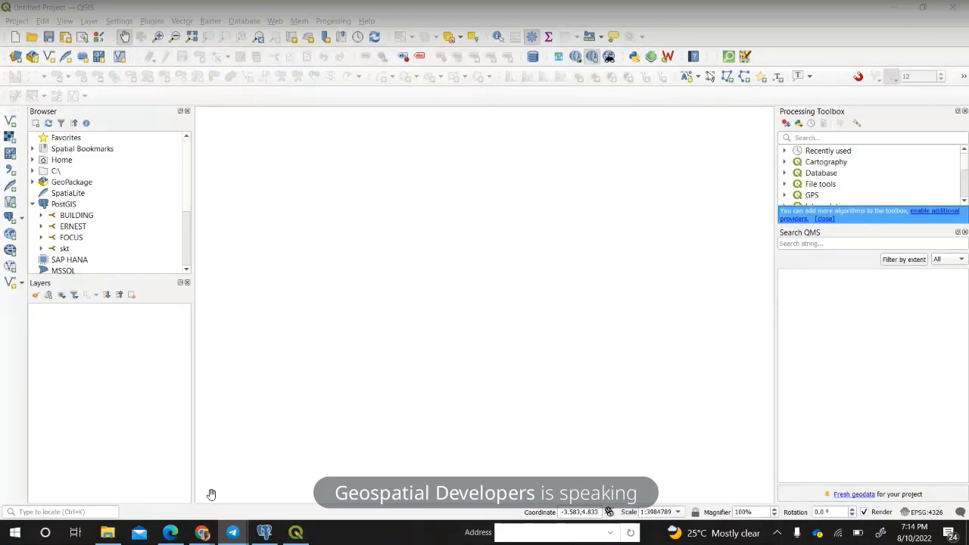
Bring the Regions of Ghana File Explorer window to the front from the taskbar.
{"action": "mouse_move", "coordinate": [189, 534]}
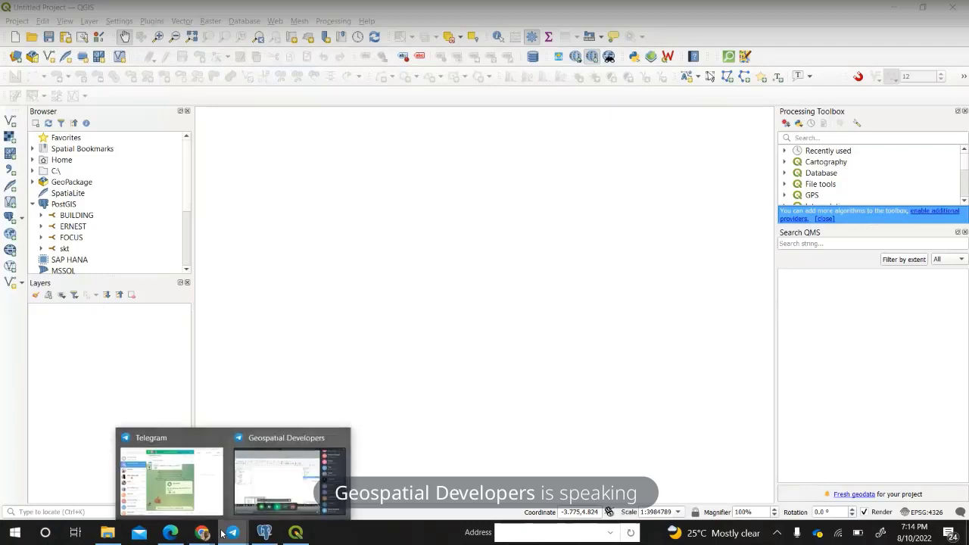
{"action": "left_click", "coordinate": [107, 532]}
Drag 16_Regions.shp from the Regions of Ghana folder onto the QGIS map canvas.
{"action": "left_click", "coordinate": [741, 171]}
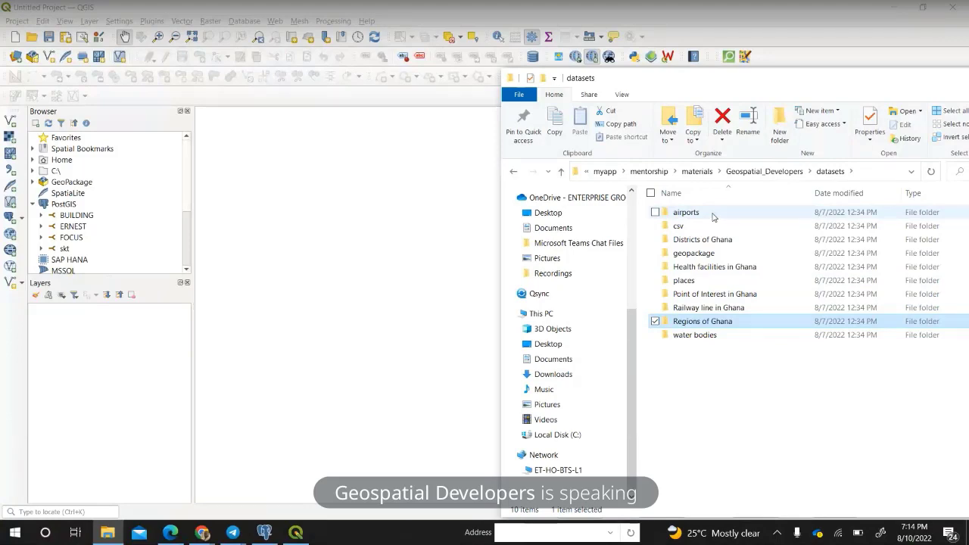
{"action": "left_click_drag", "start_coordinate": [715, 89], "coordinate": [628, 90]}
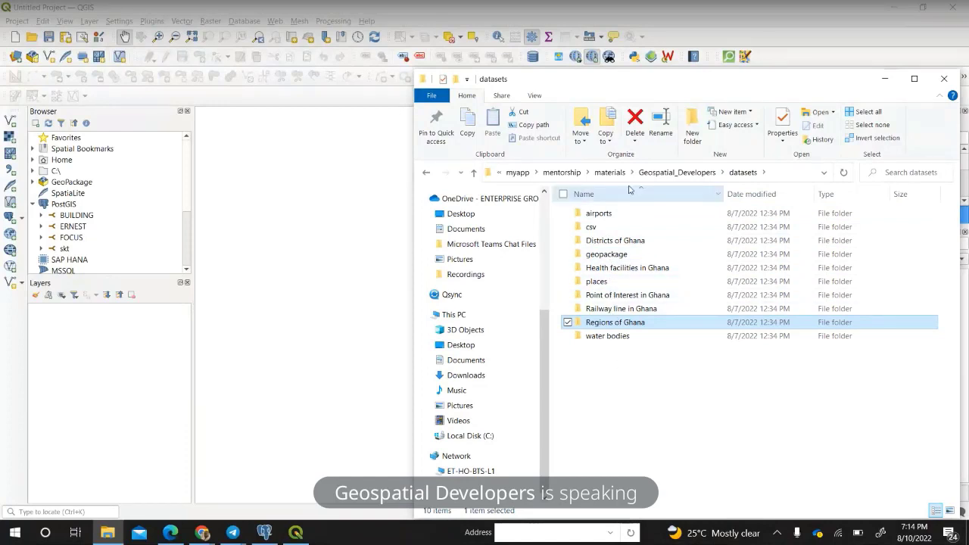
{"action": "double_click", "coordinate": [623, 323]}
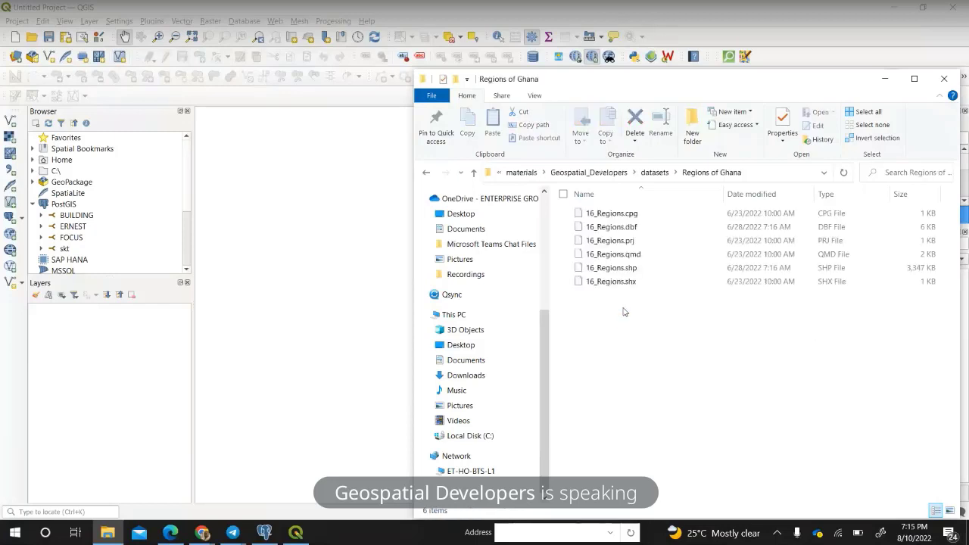
{"action": "left_click", "coordinate": [620, 268]}
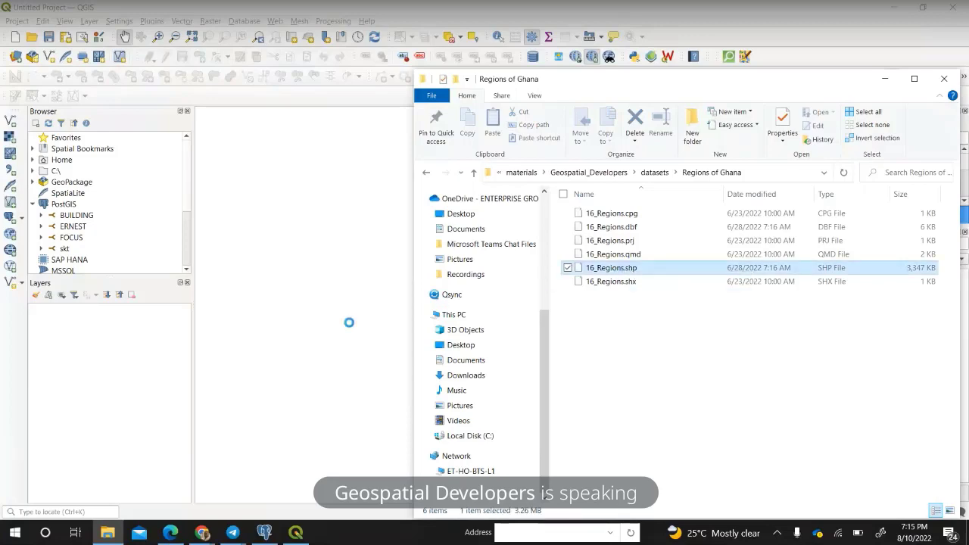
{"action": "left_click_drag", "start_coordinate": [650, 89], "coordinate": [729, 66]}
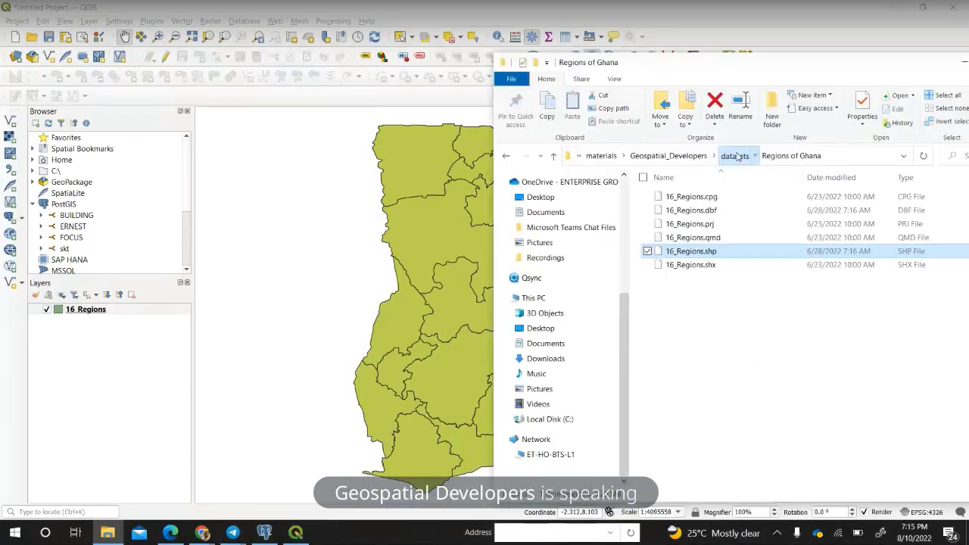
Add healthsites.shp and water_bodies.shp from their dataset folders to the QGIS map.
{"action": "left_click", "coordinate": [738, 155]}
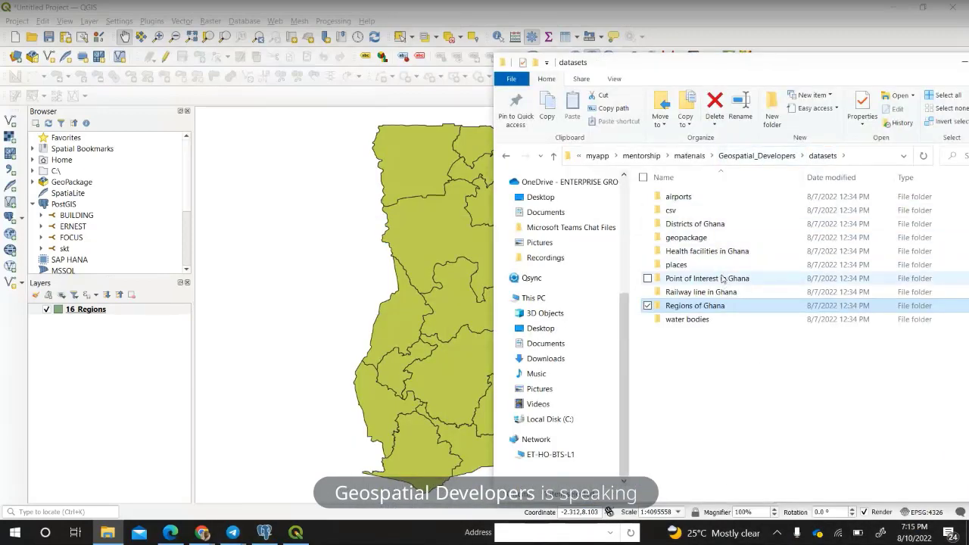
{"action": "double_click", "coordinate": [723, 255]}
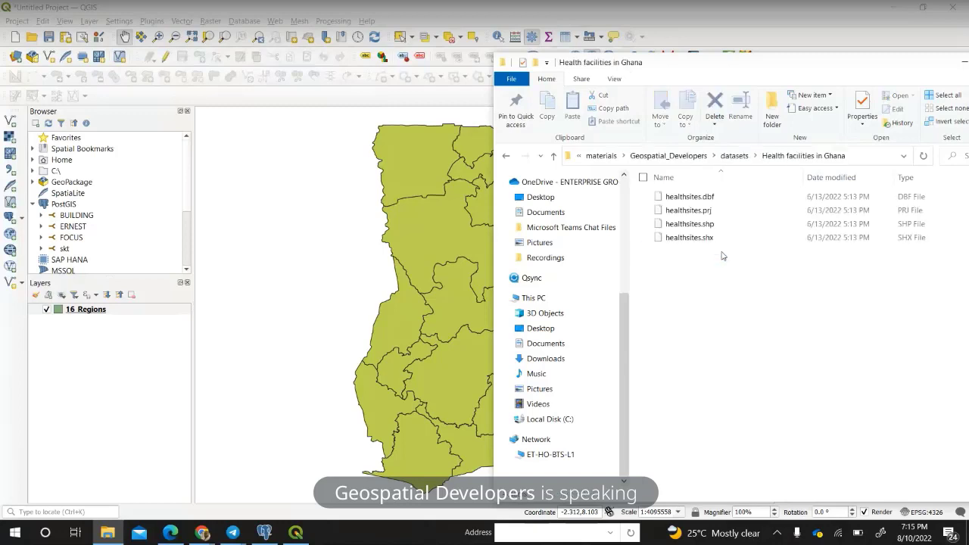
{"action": "mouse_move", "coordinate": [700, 229]}
{"action": "left_mouse_down"}
{"action": "mouse_move", "coordinate": [640, 246]}
{"action": "mouse_move", "coordinate": [484, 333]}
{"action": "mouse_move", "coordinate": [463, 322]}
{"action": "left_mouse_up"}
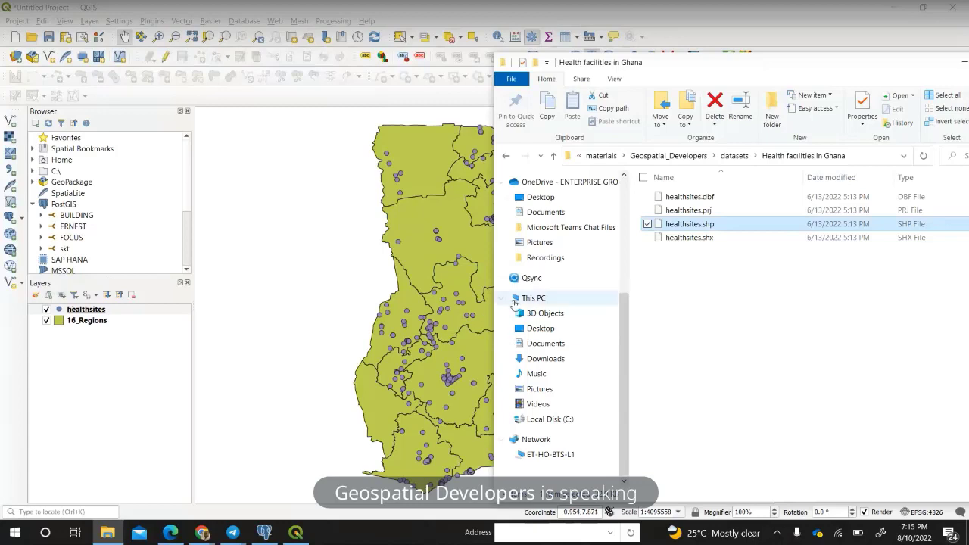
{"action": "left_click", "coordinate": [734, 155]}
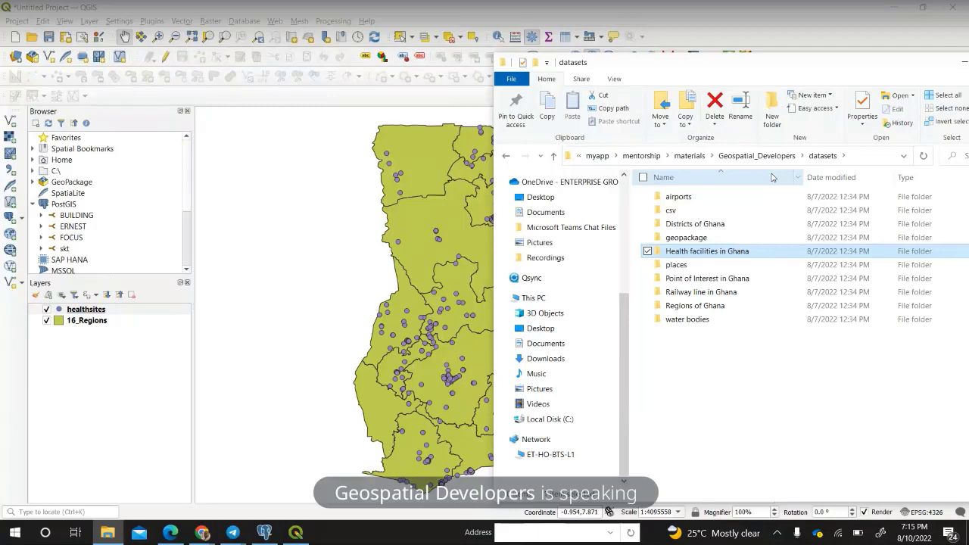
{"action": "double_click", "coordinate": [685, 321]}
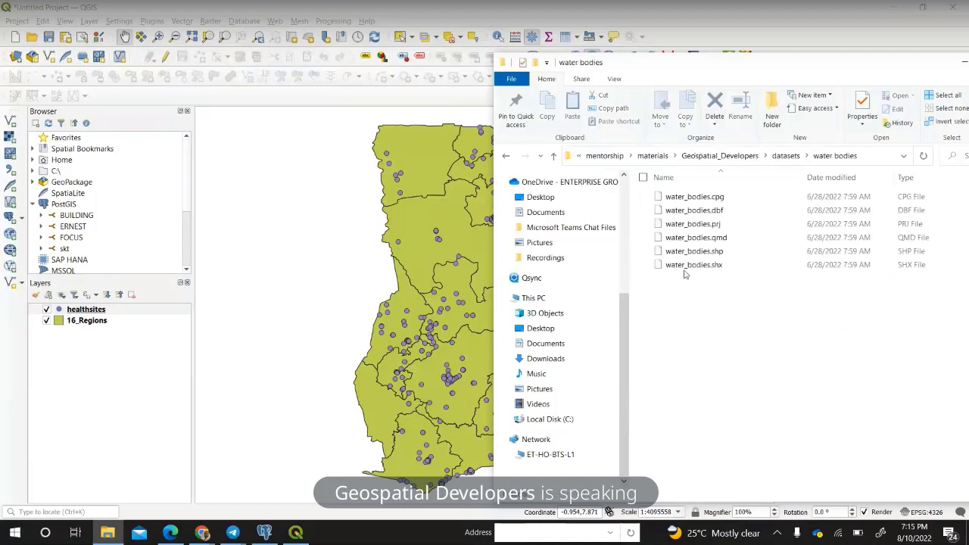
{"action": "mouse_move", "coordinate": [687, 256]}
{"action": "left_mouse_down"}
{"action": "mouse_move", "coordinate": [371, 257]}
{"action": "mouse_move", "coordinate": [305, 346]}
{"action": "mouse_move", "coordinate": [276, 349]}
{"action": "left_mouse_up"}
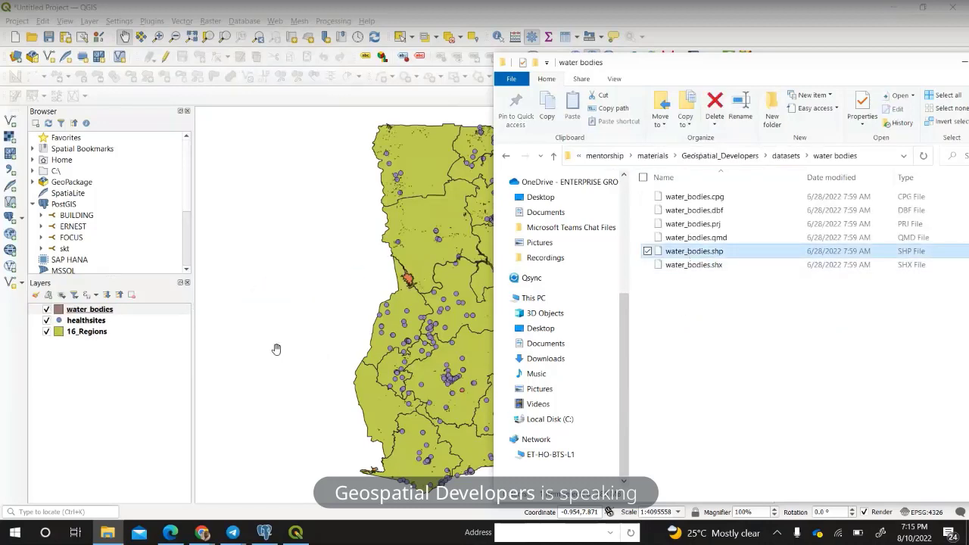
{"action": "left_click_drag", "start_coordinate": [930, 67], "coordinate": [738, 67]}
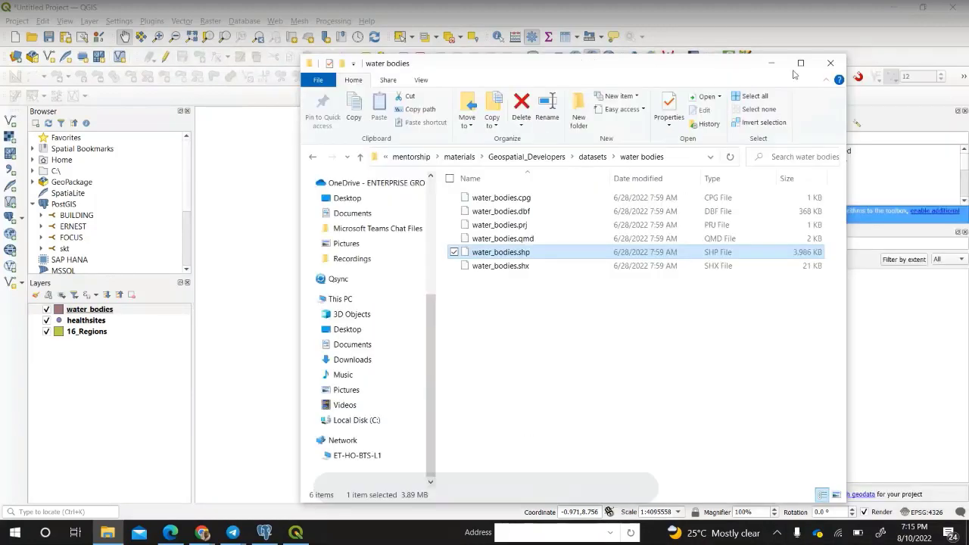
Minimize File Explorer and select the water_bodies layer in the Layers panel.
{"action": "left_click", "coordinate": [771, 63]}
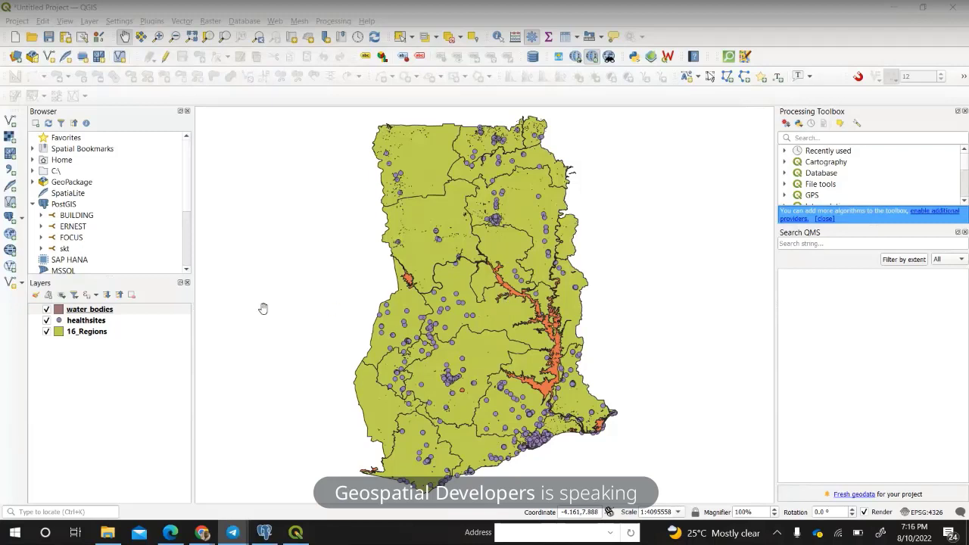
{"action": "left_click", "coordinate": [91, 311]}
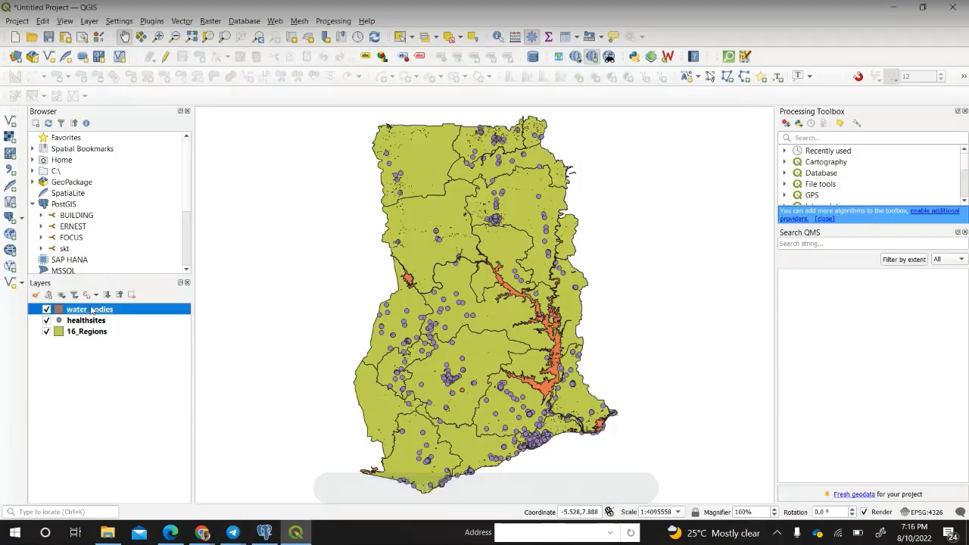
{"action": "right_click", "coordinate": [90, 310]}
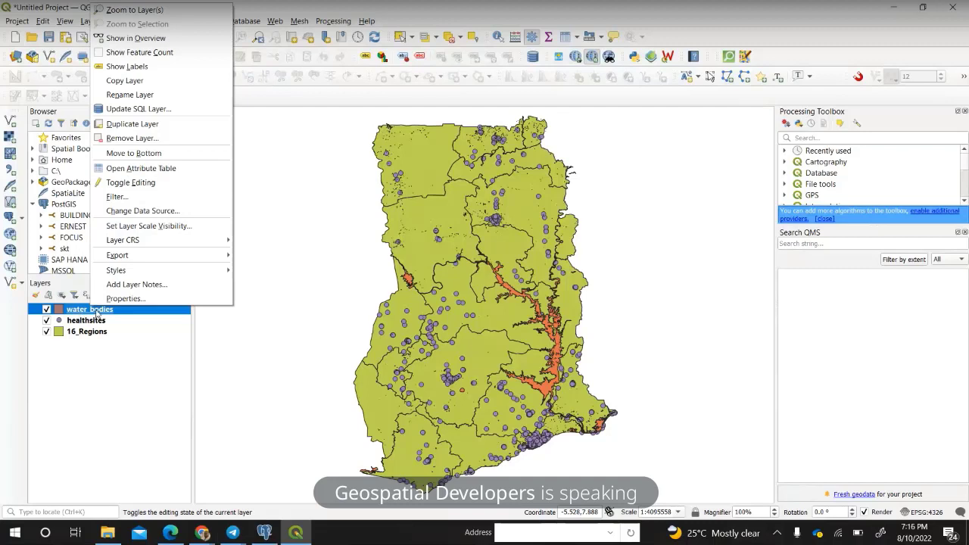
{"action": "left_click", "coordinate": [141, 168]}
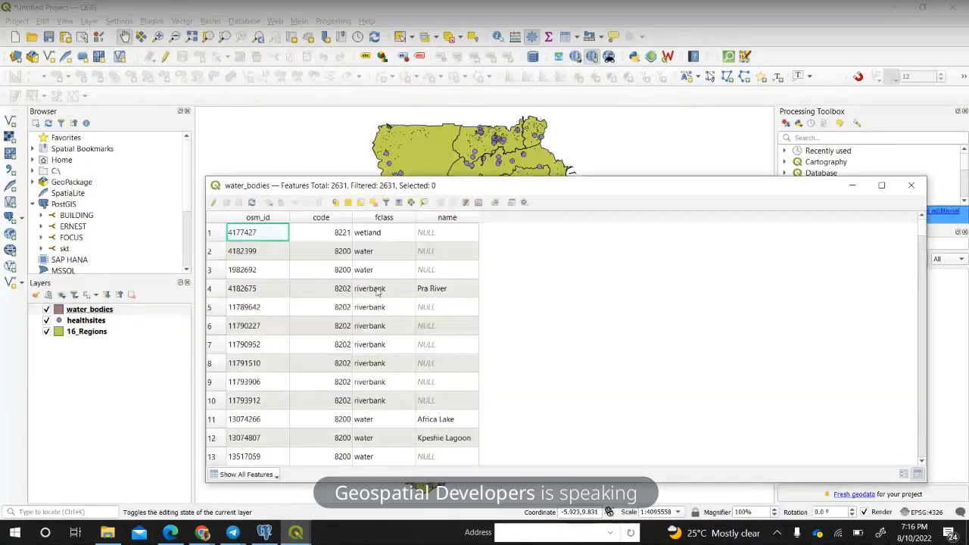
{"action": "scroll", "coordinate": [375, 378], "scroll_direction": "down", "scroll_amount": 1}
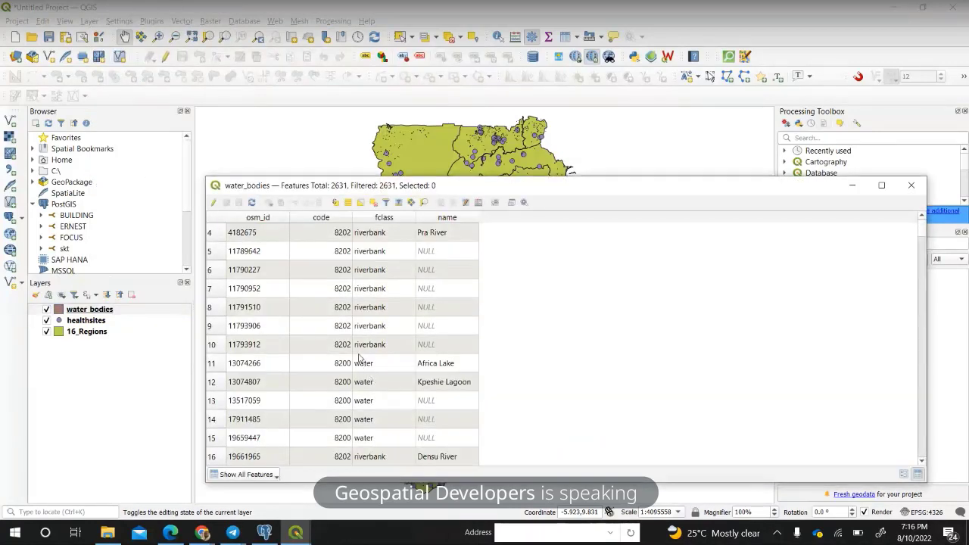
{"action": "scroll", "coordinate": [306, 295], "scroll_direction": "down", "scroll_amount": 1}
{"action": "scroll", "coordinate": [356, 295], "scroll_direction": "up", "scroll_amount": 2}
{"action": "scroll", "coordinate": [408, 318], "scroll_direction": "down", "scroll_amount": 8}
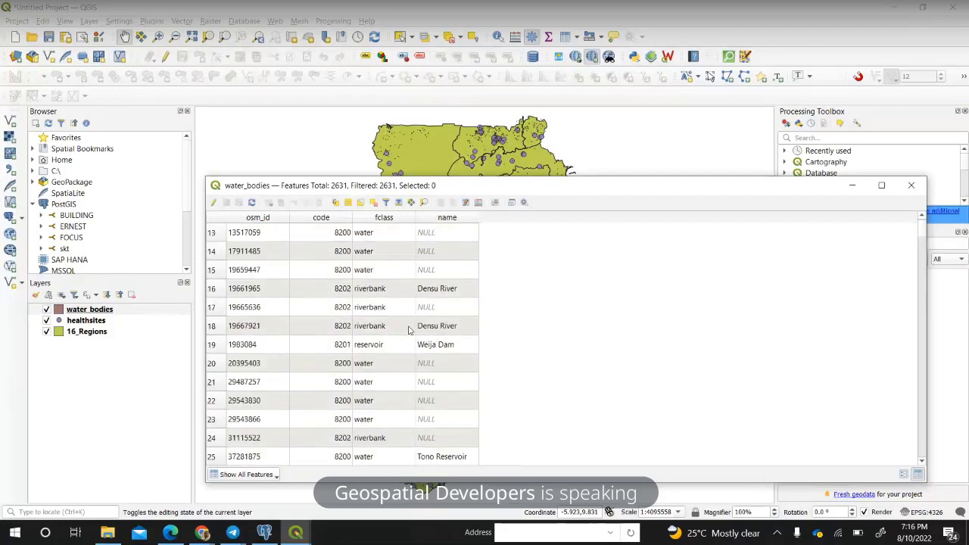
{"action": "scroll", "coordinate": [407, 330], "scroll_direction": "down", "scroll_amount": 7}
{"action": "scroll", "coordinate": [409, 325], "scroll_direction": "up", "scroll_amount": 8}
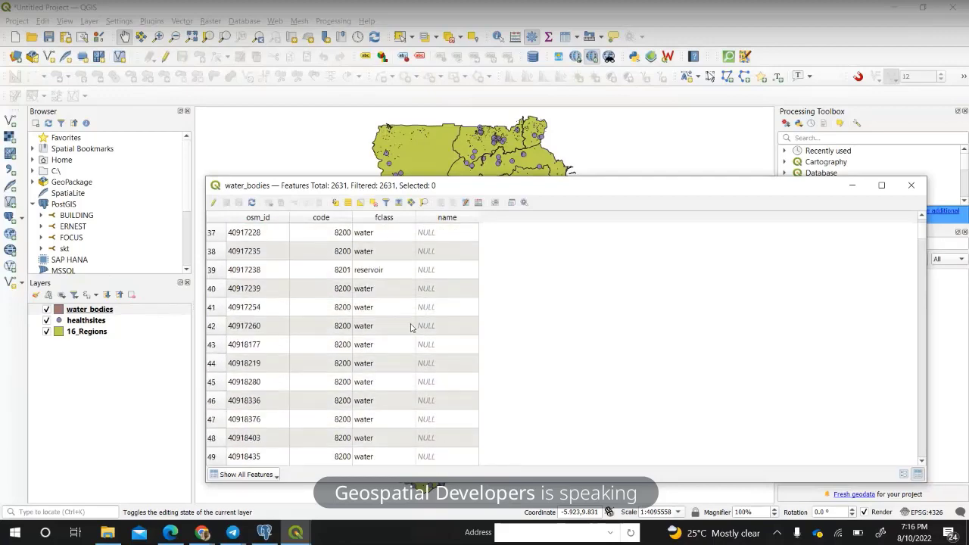
{"action": "scroll", "coordinate": [413, 325], "scroll_direction": "up", "scroll_amount": 6}
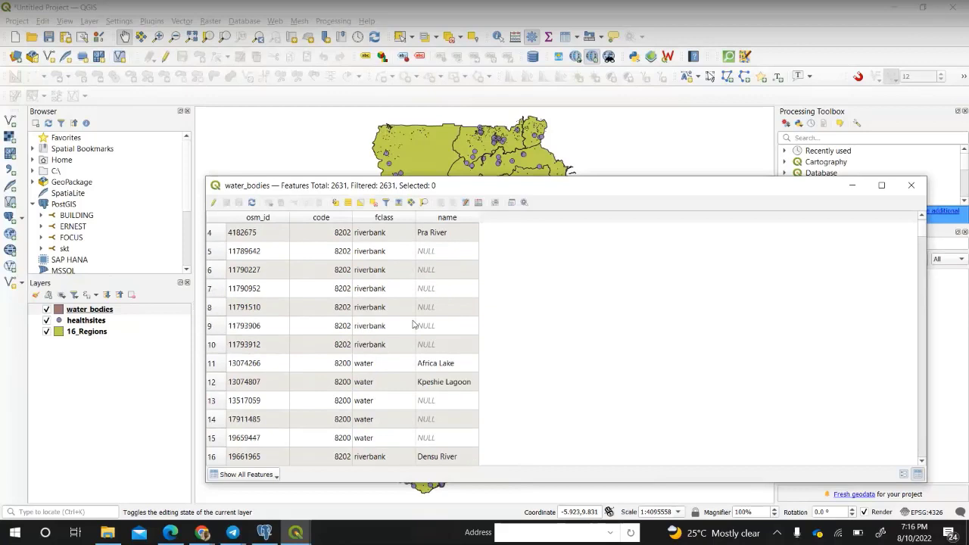
{"action": "left_click", "coordinate": [910, 187]}
Open the healthsites attribute table, select the general hospital in row 28, and zoom to it.
{"action": "left_click", "coordinate": [99, 321]}
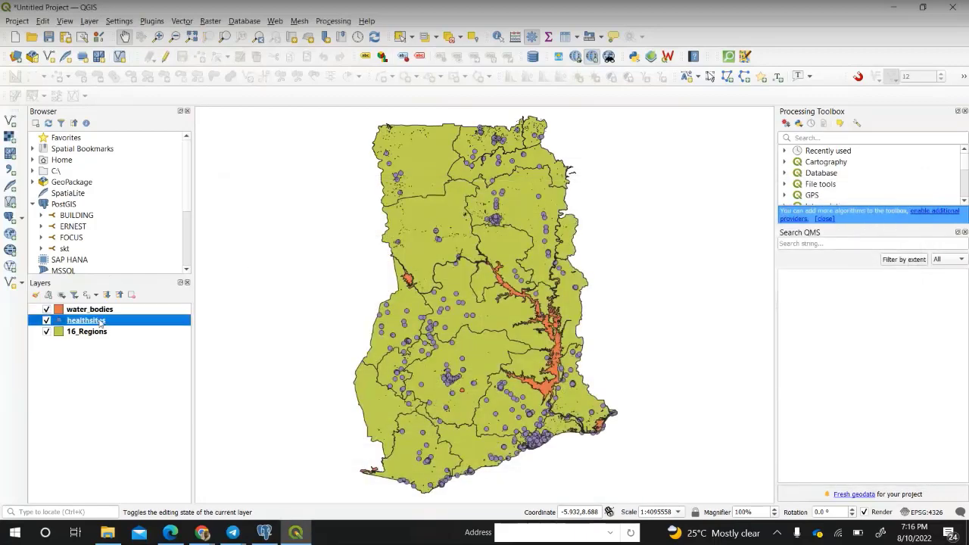
{"action": "right_click", "coordinate": [99, 321]}
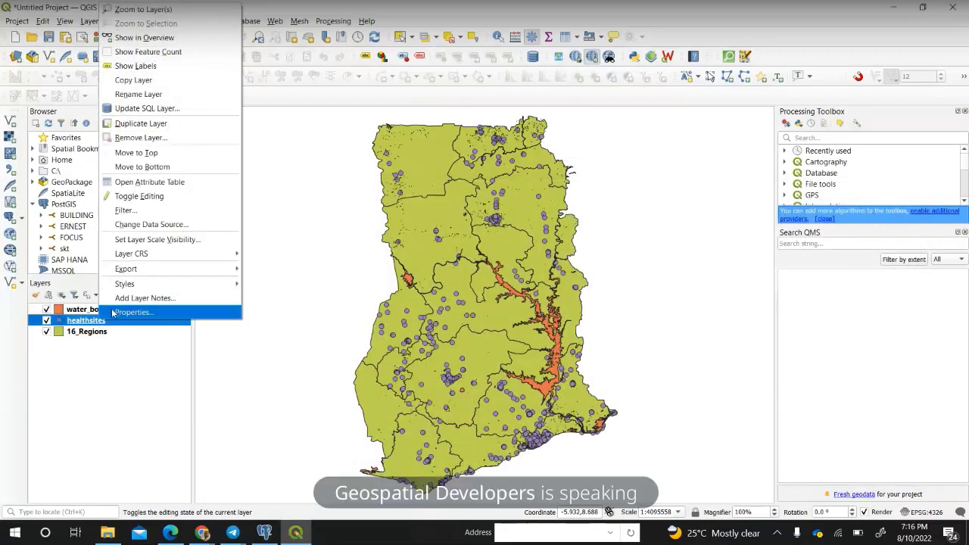
{"action": "left_click", "coordinate": [152, 184]}
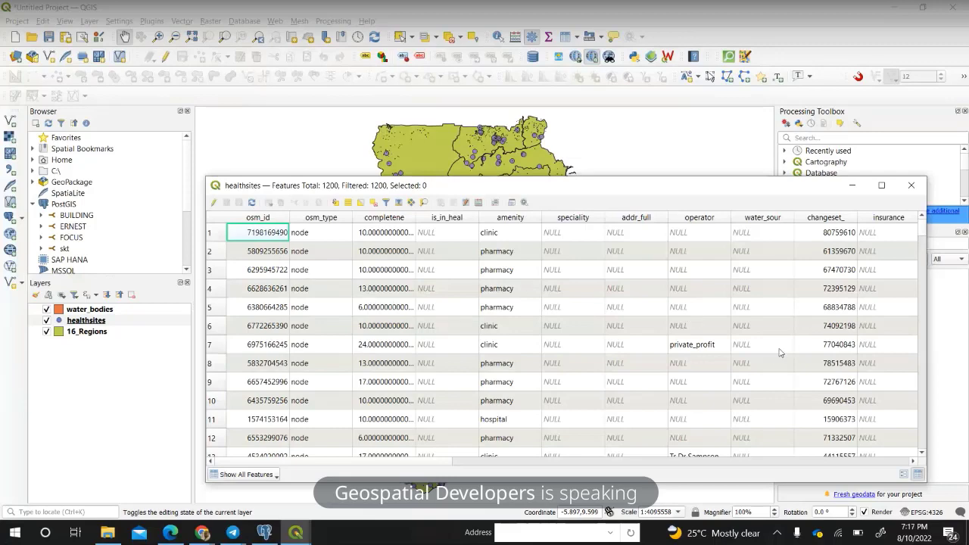
{"action": "scroll", "coordinate": [766, 367], "scroll_direction": "down", "scroll_amount": 7}
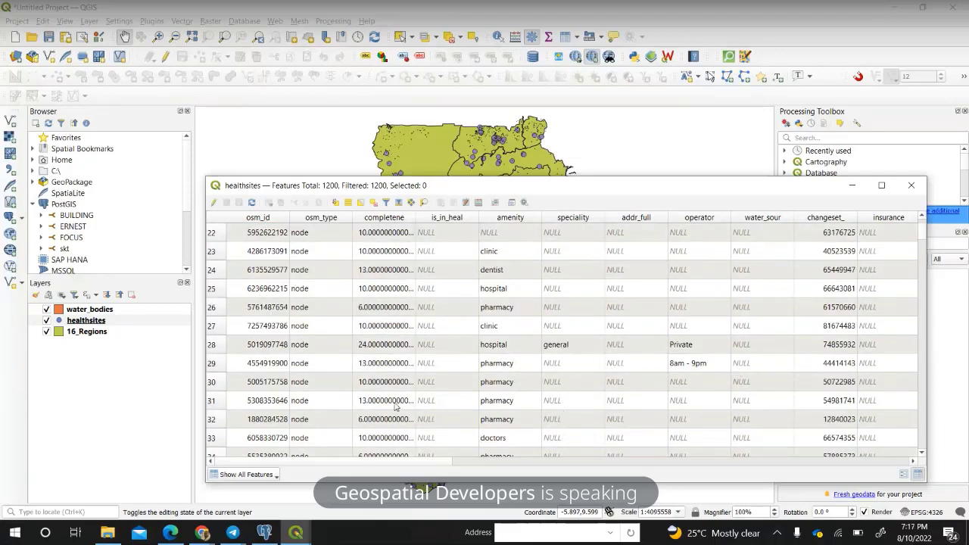
{"action": "left_click", "coordinate": [213, 347]}
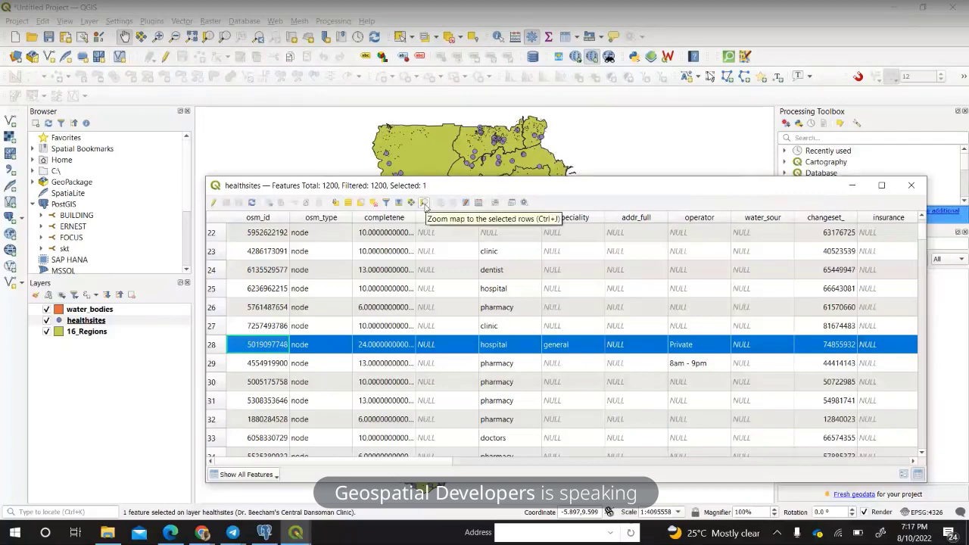
{"action": "left_click", "coordinate": [424, 202]}
Close the healthsites attribute table and zoom the map back out to southern Ghana.
{"action": "left_click_drag", "start_coordinate": [537, 191], "coordinate": [314, 391]}
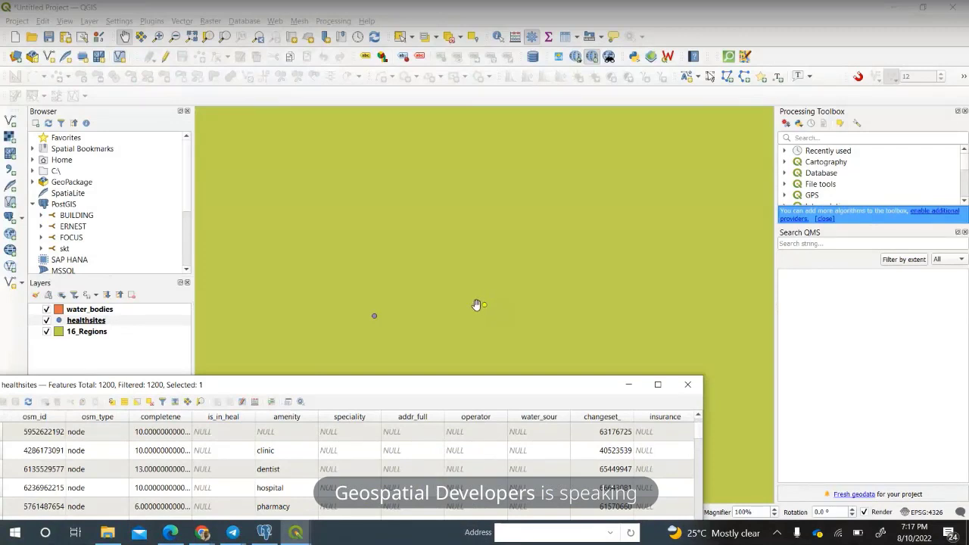
{"action": "left_click_drag", "start_coordinate": [464, 385], "coordinate": [606, 102]}
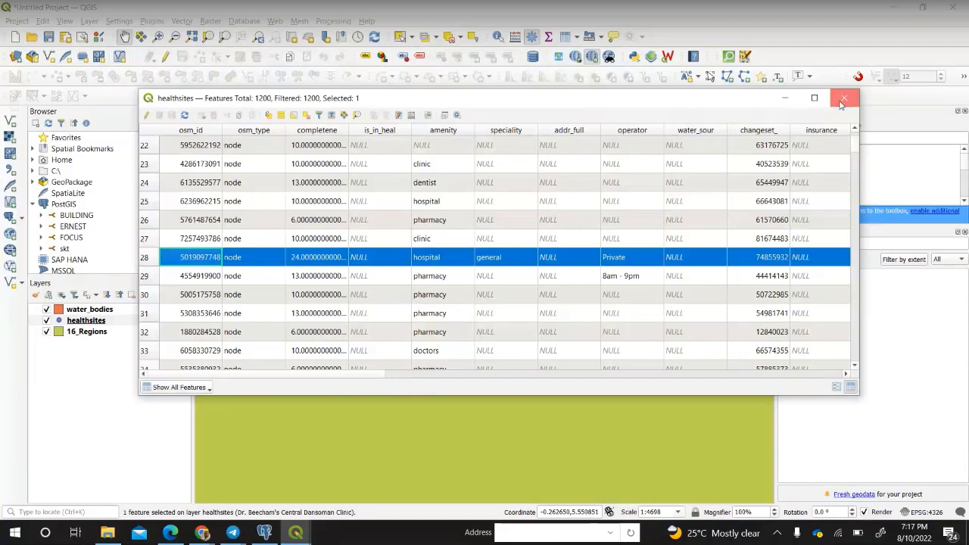
{"action": "left_click", "coordinate": [842, 99]}
{"action": "scroll", "coordinate": [472, 292], "scroll_direction": "down", "scroll_amount": 3}
{"action": "scroll", "coordinate": [495, 363], "scroll_direction": "down", "scroll_amount": 2}
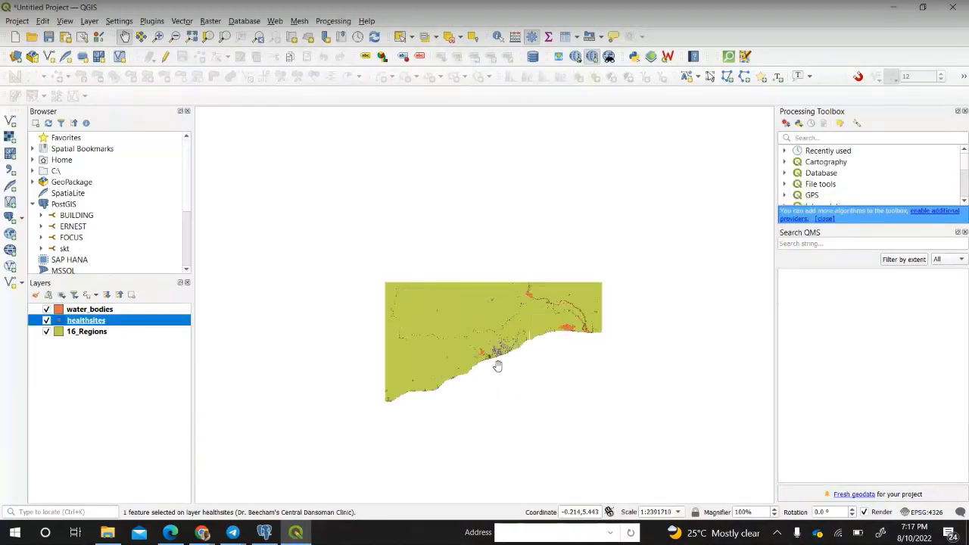
{"action": "scroll", "coordinate": [507, 378], "scroll_direction": "down", "scroll_amount": 2}
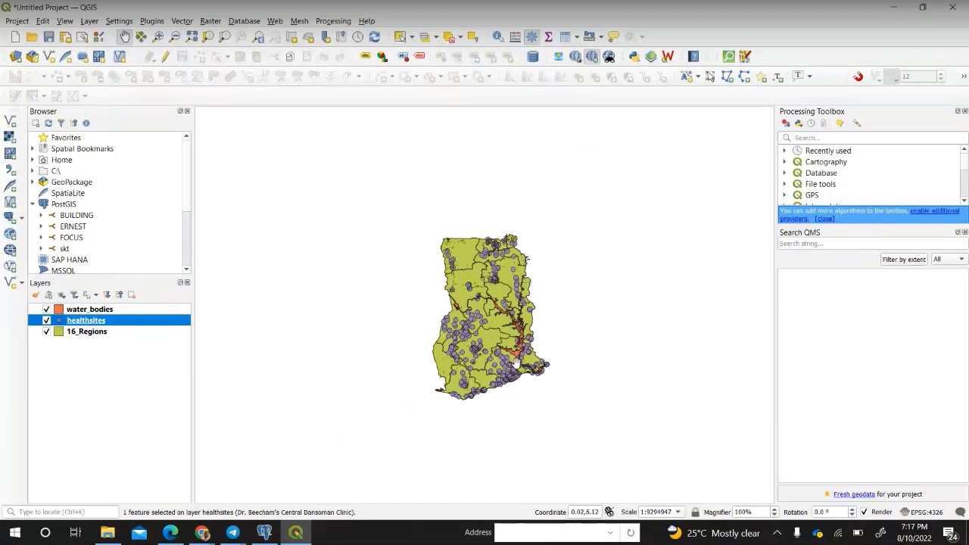
Zoom in to about 1:4660840 and pan to centre Ghana's three layers.
{"action": "scroll", "coordinate": [518, 364], "scroll_direction": "up", "scroll_amount": 1}
{"action": "left_click_drag", "start_coordinate": [515, 278], "coordinate": [510, 311]}
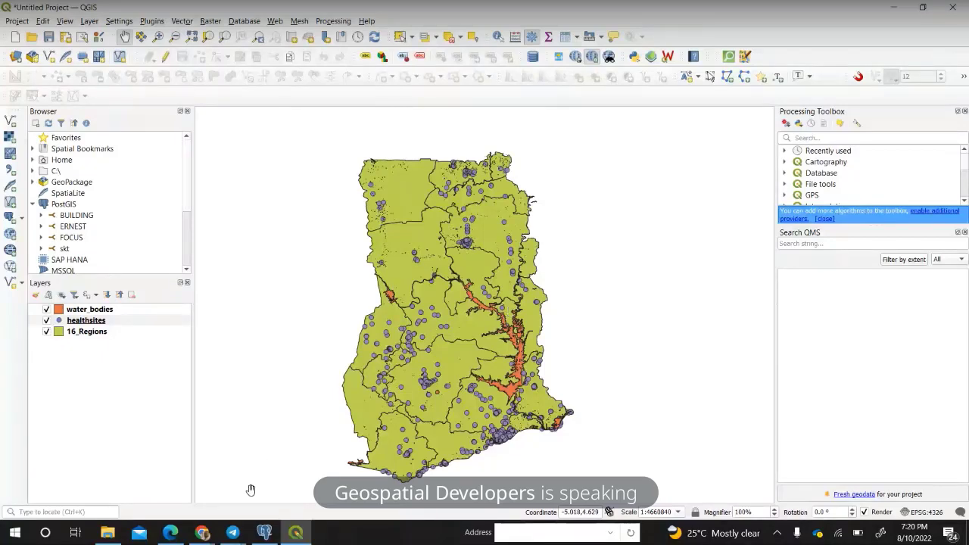
Switch to pgAdmin 4 and show the PostgreSQL 14 server dashboard.
{"action": "left_click", "coordinate": [261, 534]}
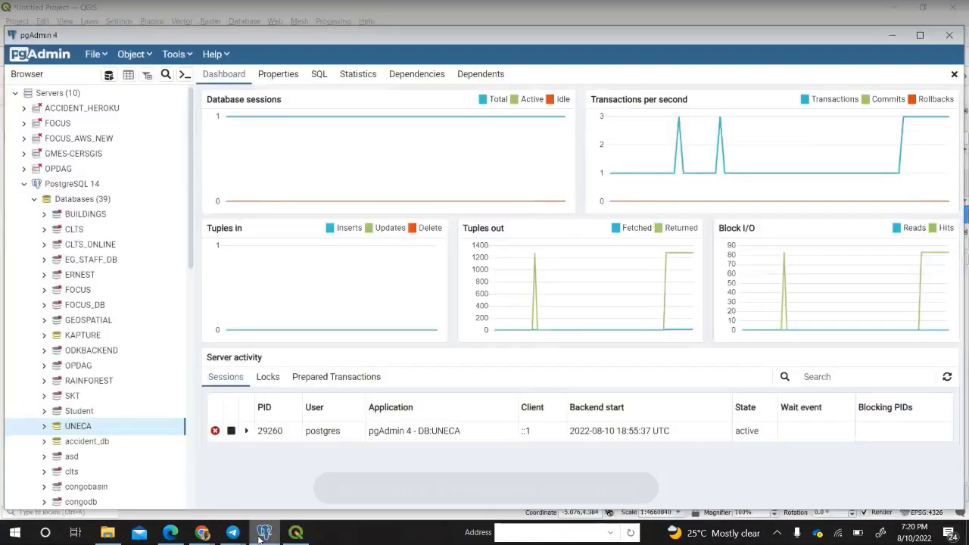
{"action": "double_click", "coordinate": [50, 184]}
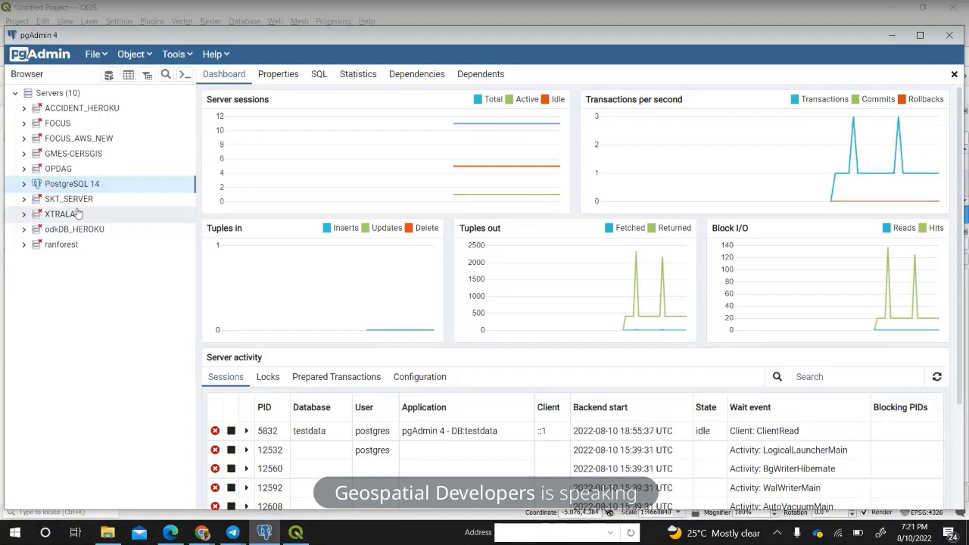
Expand PostgreSQL 14 to browse its 39 databases, then drag pgAdmin to the screen top.
{"action": "double_click", "coordinate": [80, 186]}
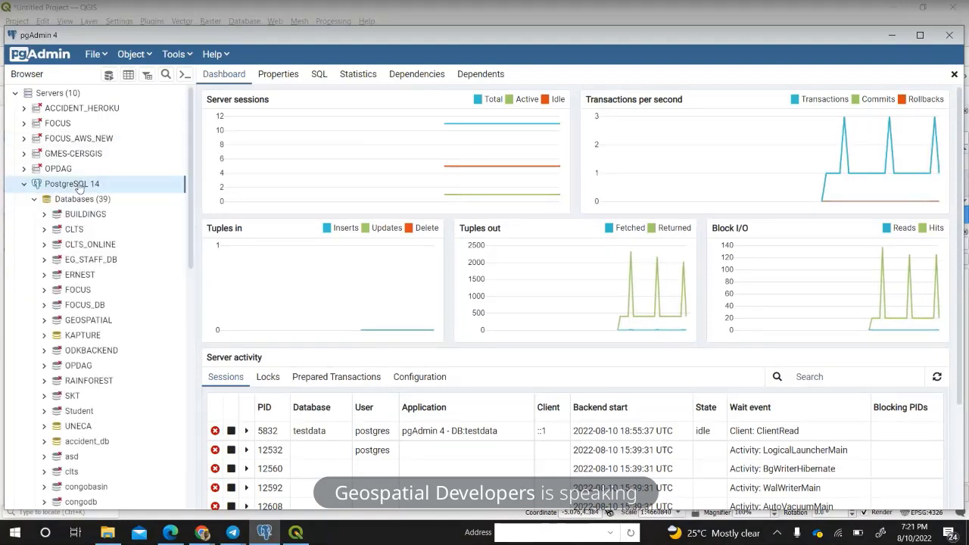
{"action": "scroll", "coordinate": [131, 190], "scroll_direction": "down", "scroll_amount": 1}
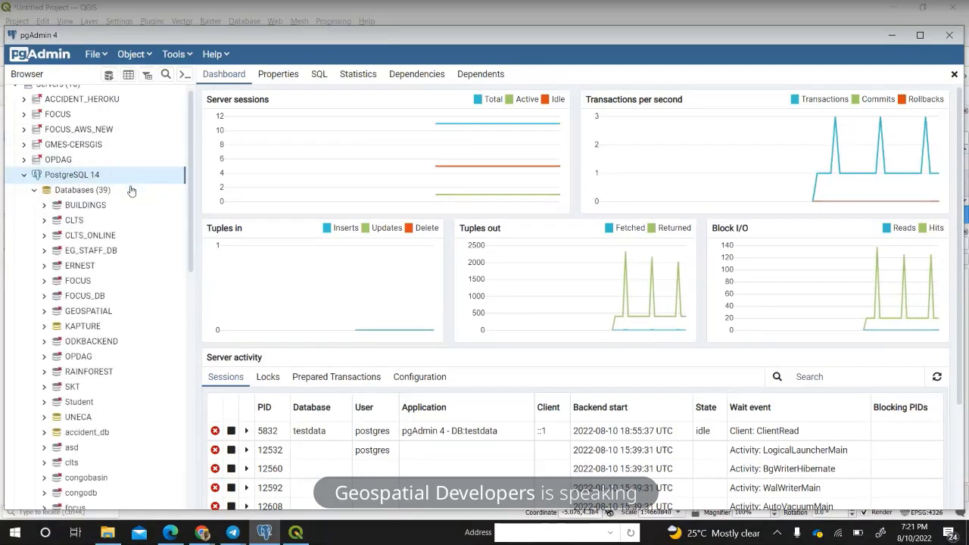
{"action": "scroll", "coordinate": [131, 190], "scroll_direction": "down", "scroll_amount": 3}
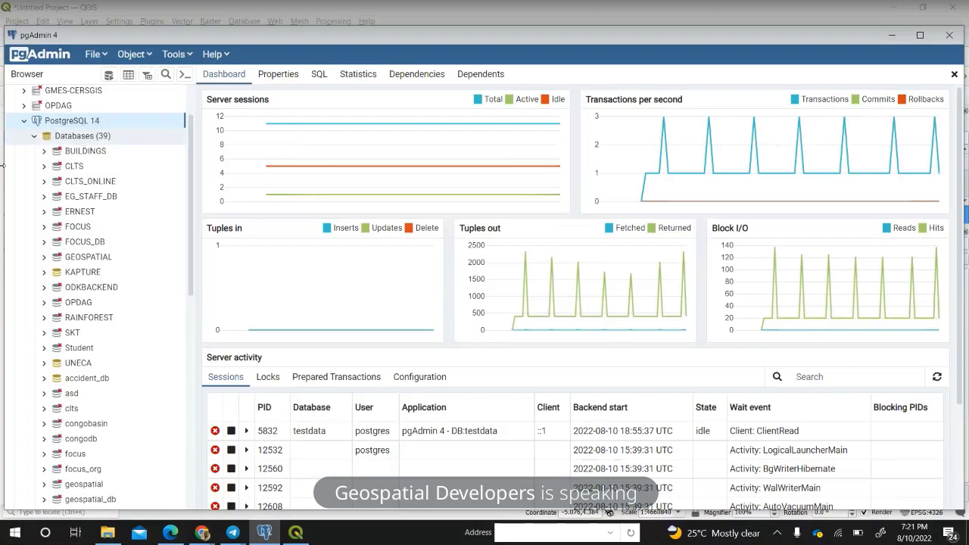
{"action": "scroll", "coordinate": [91, 141], "scroll_direction": "up", "scroll_amount": 2}
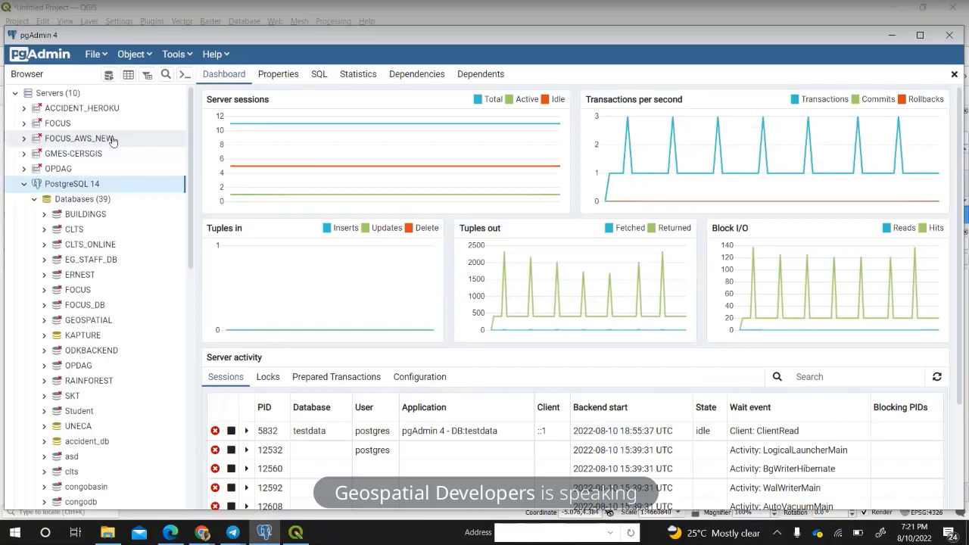
{"action": "left_click_drag", "start_coordinate": [217, 39], "coordinate": [212, 14]}
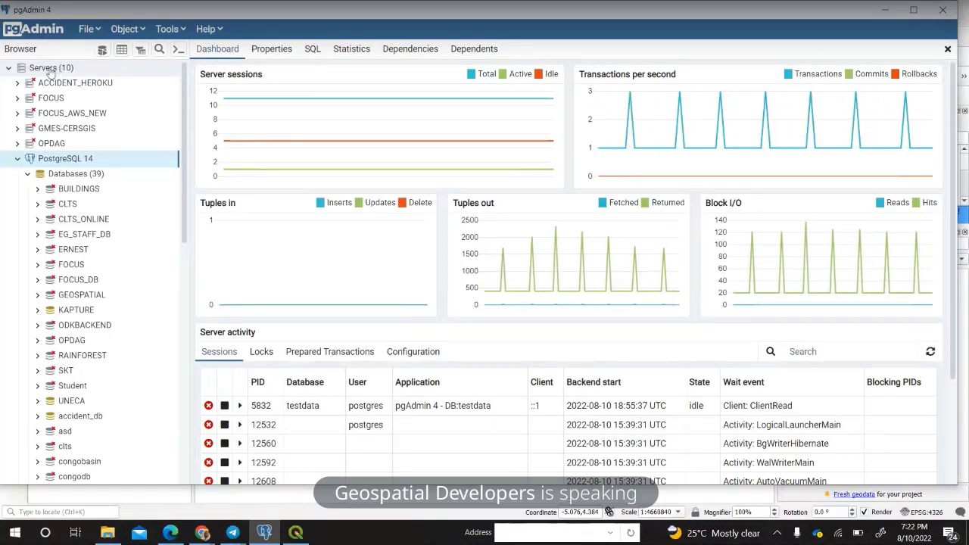
Open the Create - Server dialog via Create > Server on the Servers group.
{"action": "right_click", "coordinate": [50, 72]}
{"action": "mouse_move", "coordinate": [99, 81]}
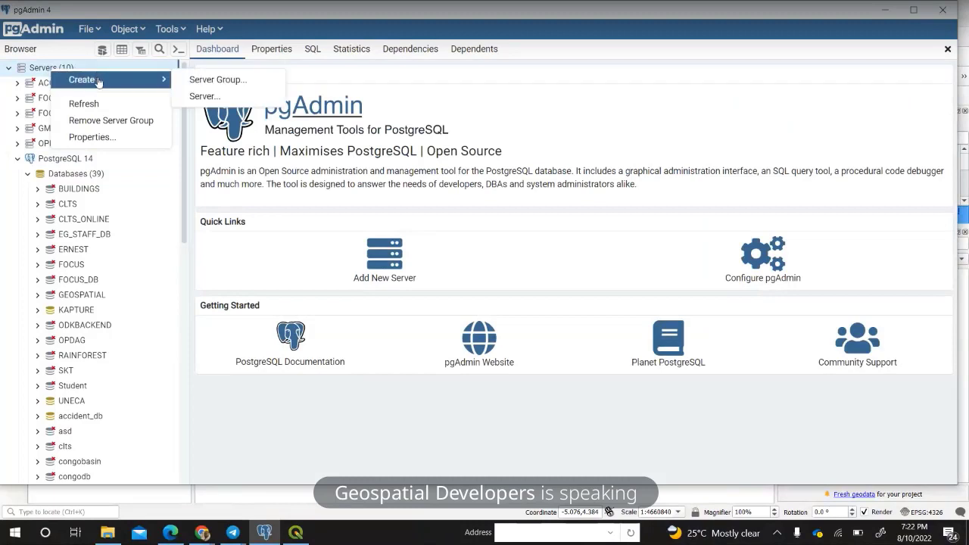
{"action": "left_click", "coordinate": [203, 97]}
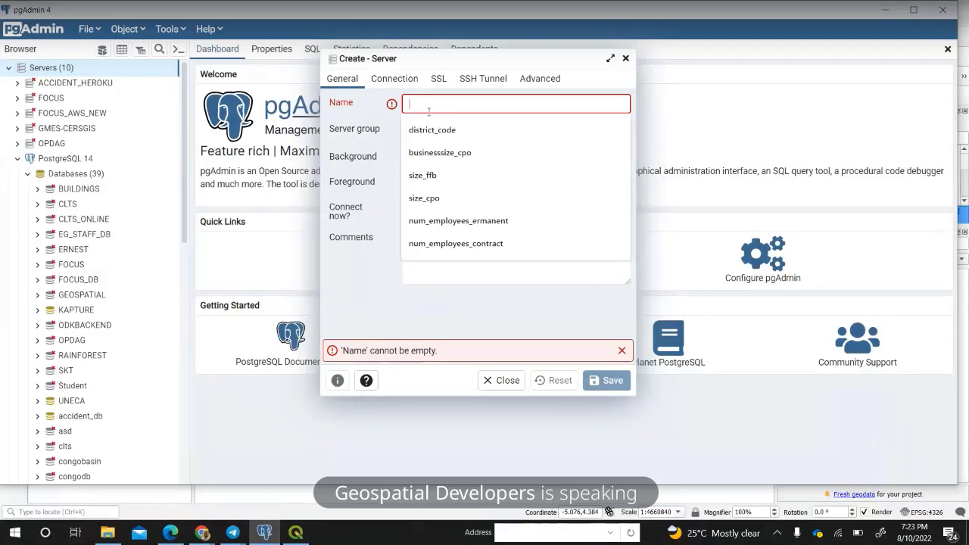
Enter 'GIS' as the server name and move into the Connection tab's host and port fields.
{"action": "type", "text": "GIS"}
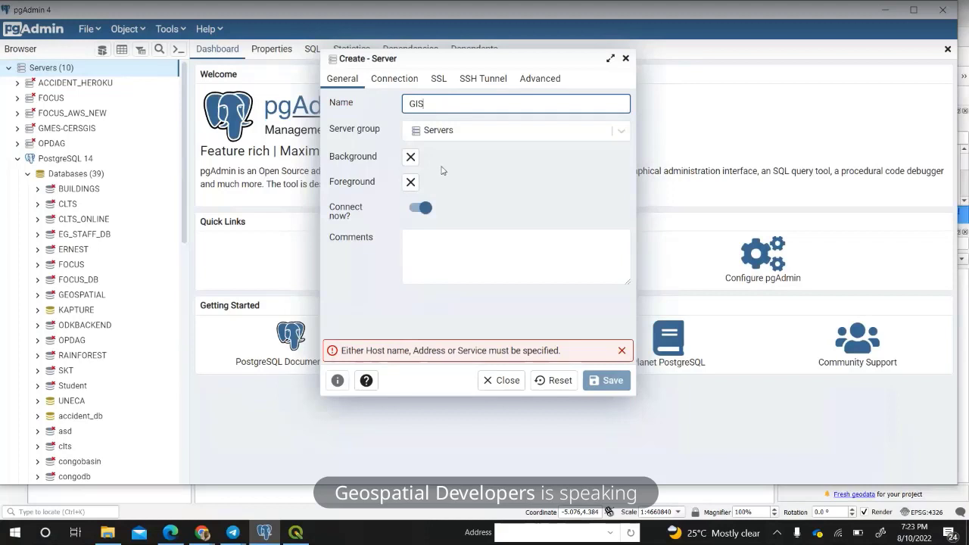
{"action": "left_click", "coordinate": [394, 79]}
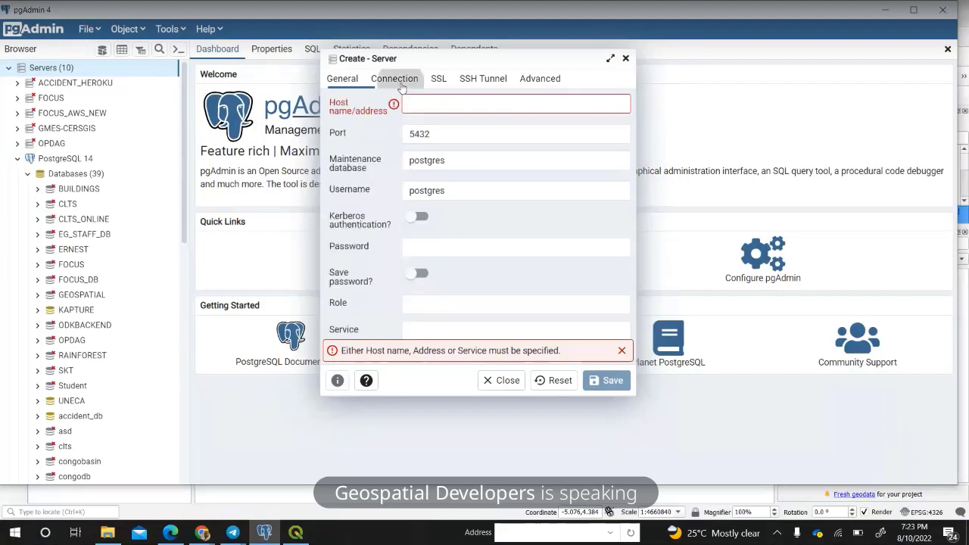
{"action": "left_click", "coordinate": [437, 106]}
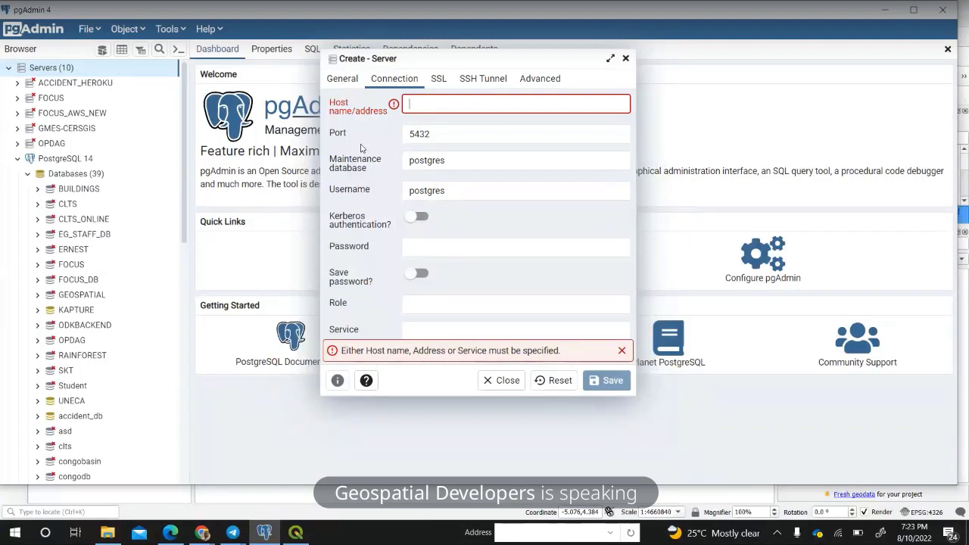
{"action": "left_click", "coordinate": [411, 134]}
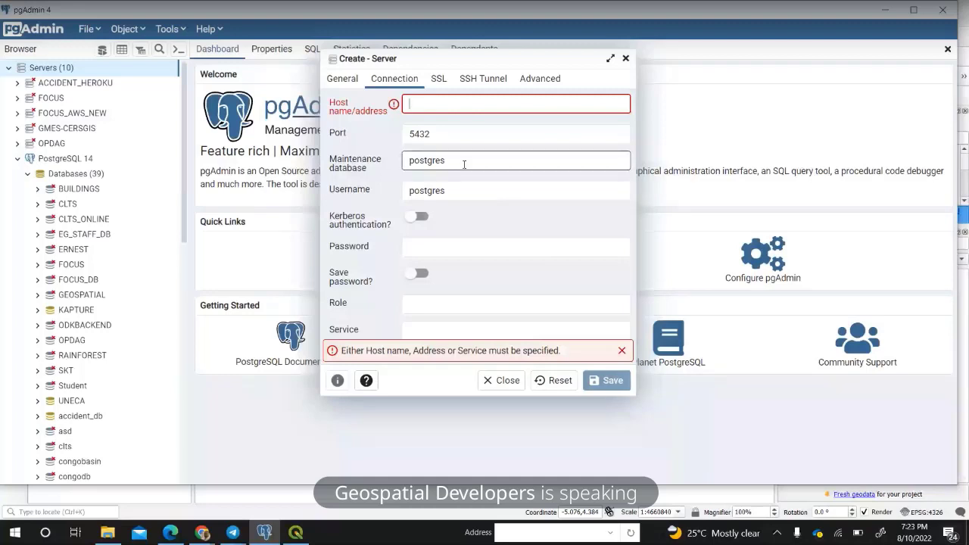
Delete the default 'postgres' maintenance database value, leaving the host name empty.
{"action": "left_click_drag", "start_coordinate": [464, 164], "coordinate": [380, 158]}
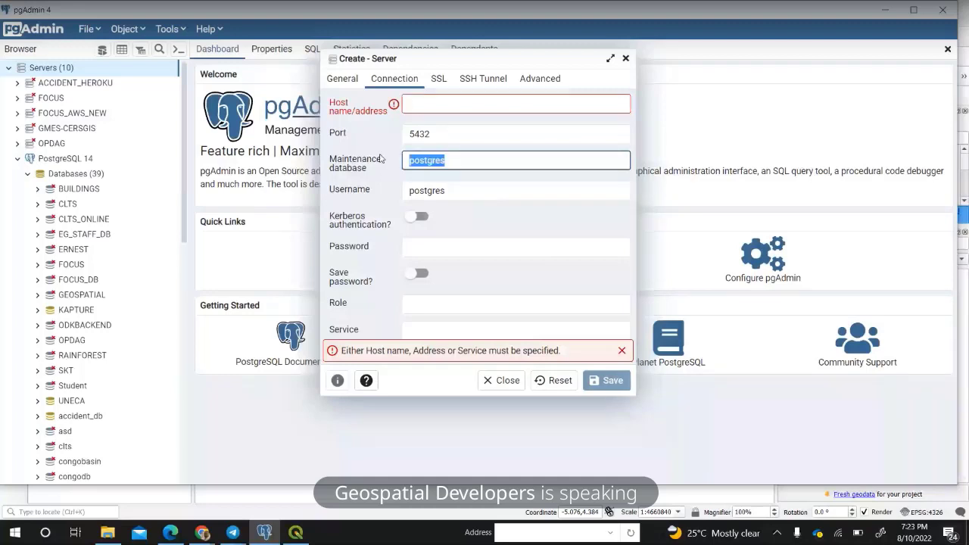
{"action": "key", "text": "BackSpace"}
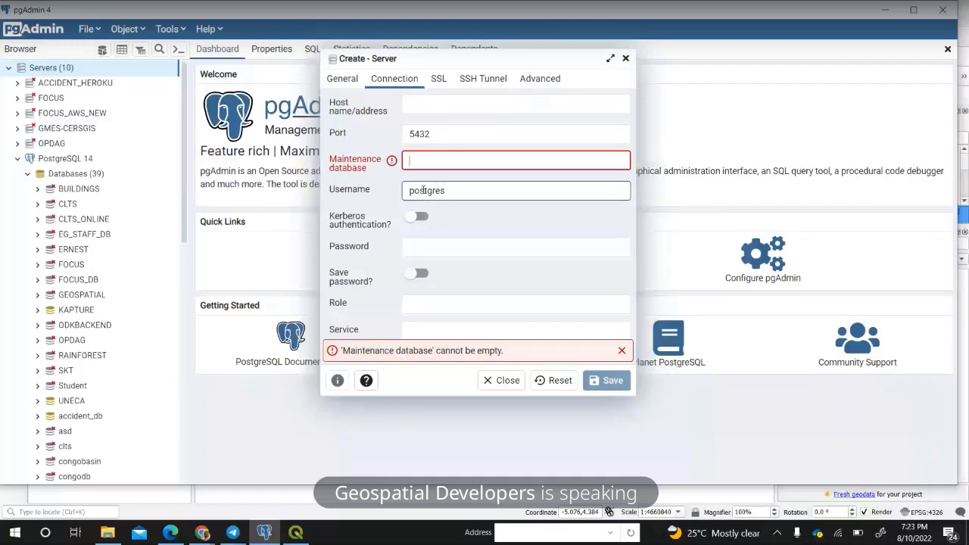
{"action": "left_click", "coordinate": [454, 192]}
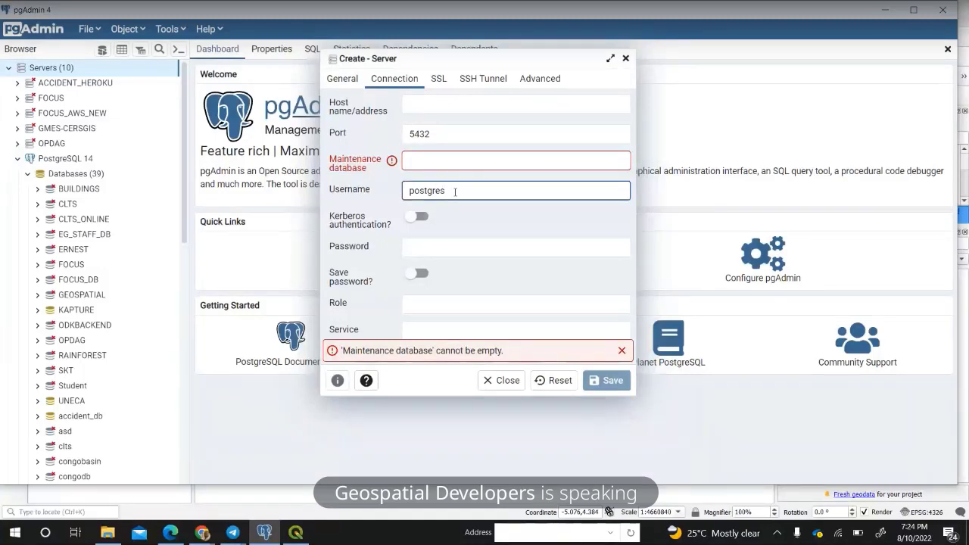
{"action": "left_click_drag", "start_coordinate": [455, 192], "coordinate": [390, 196]}
{"action": "left_click", "coordinate": [463, 255]}
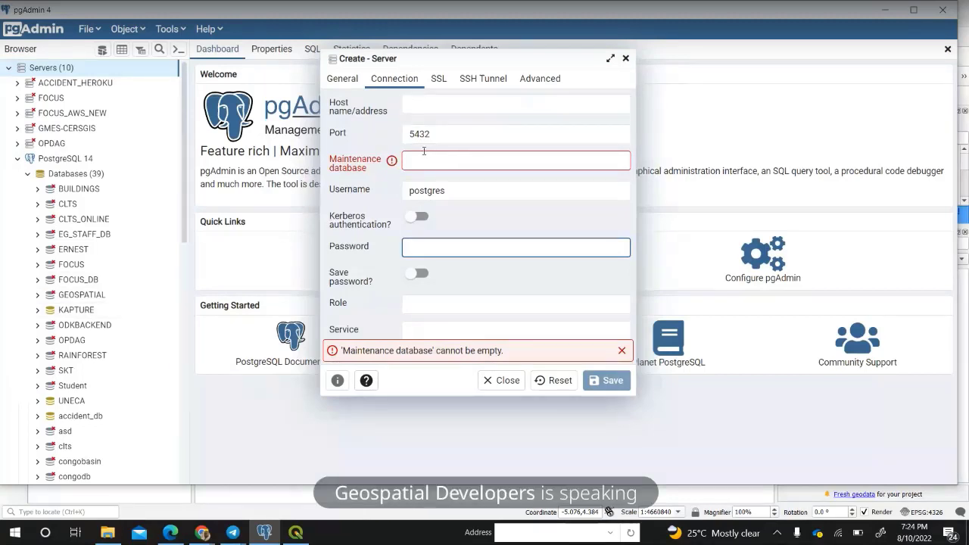
{"action": "left_click", "coordinate": [426, 109]}
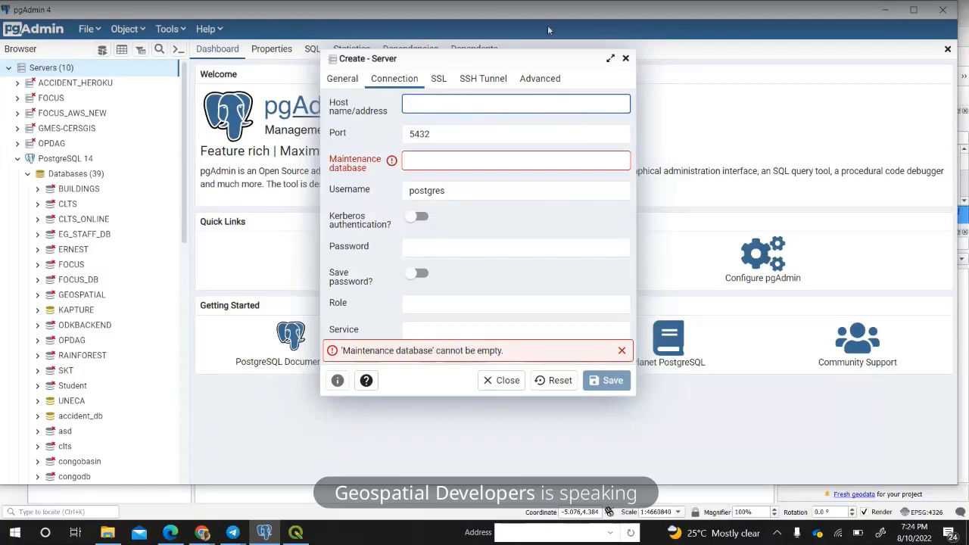
Close the Create - Server dialog and confirm discarding the unsaved changes.
{"action": "left_click", "coordinate": [491, 382]}
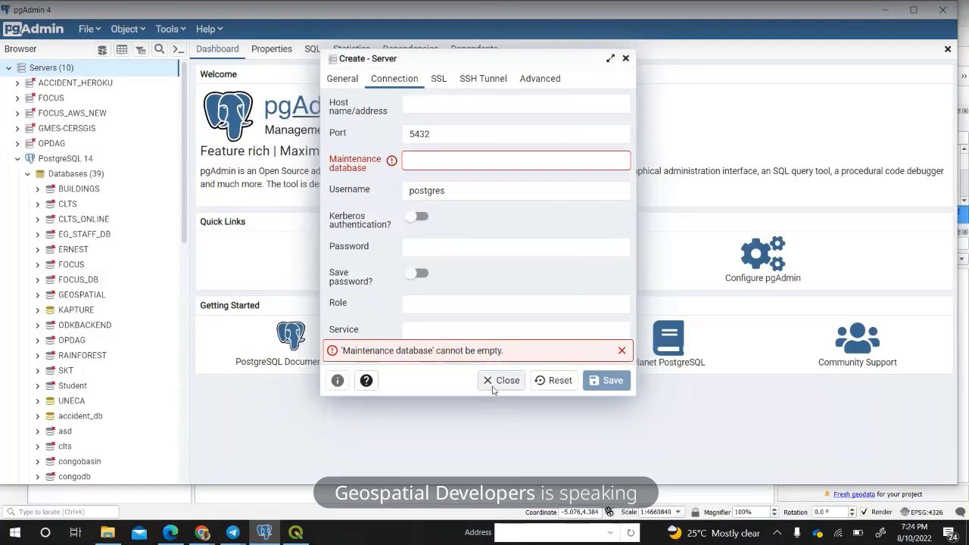
{"action": "left_click", "coordinate": [493, 385]}
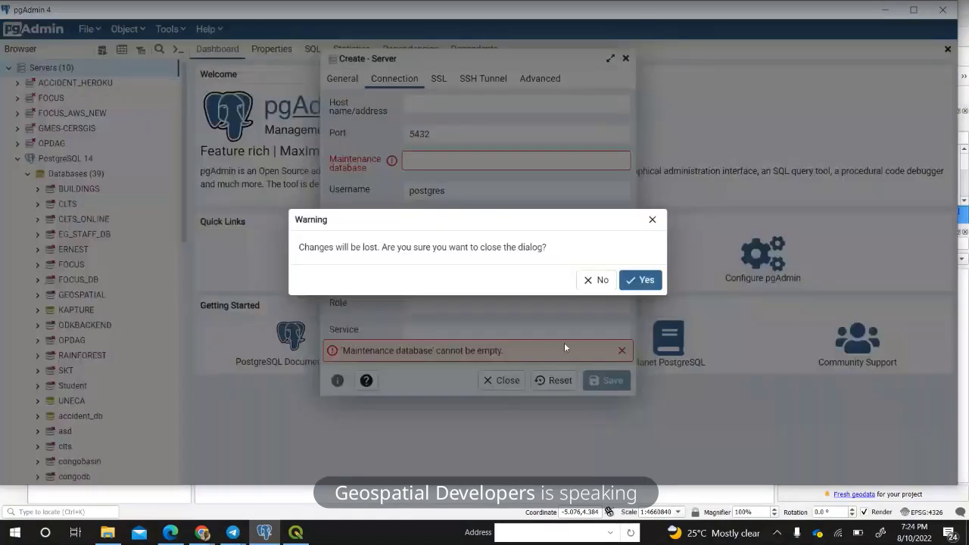
{"action": "left_click", "coordinate": [645, 280]}
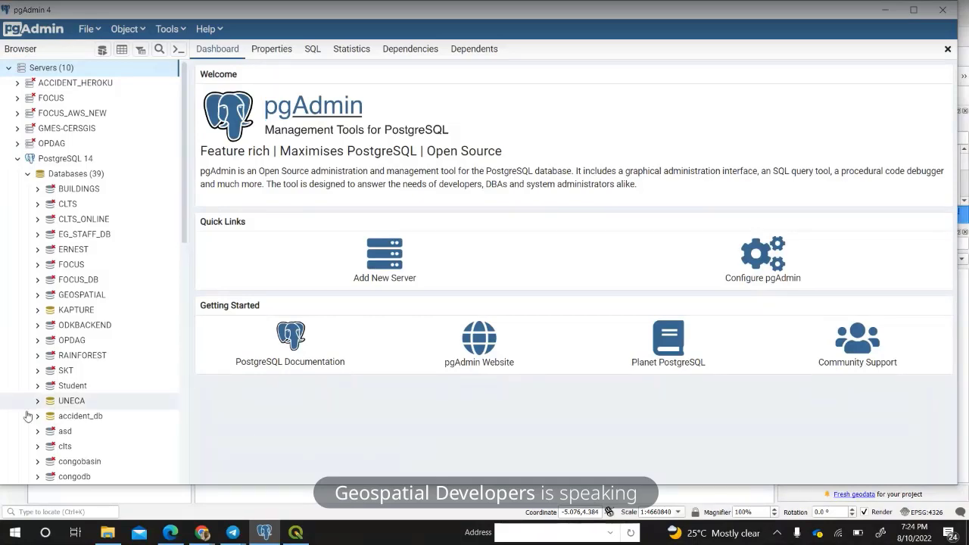
Open the PostgreSQL 14 dashboard, expand the server and select Databases (39).
{"action": "double_click", "coordinate": [60, 161]}
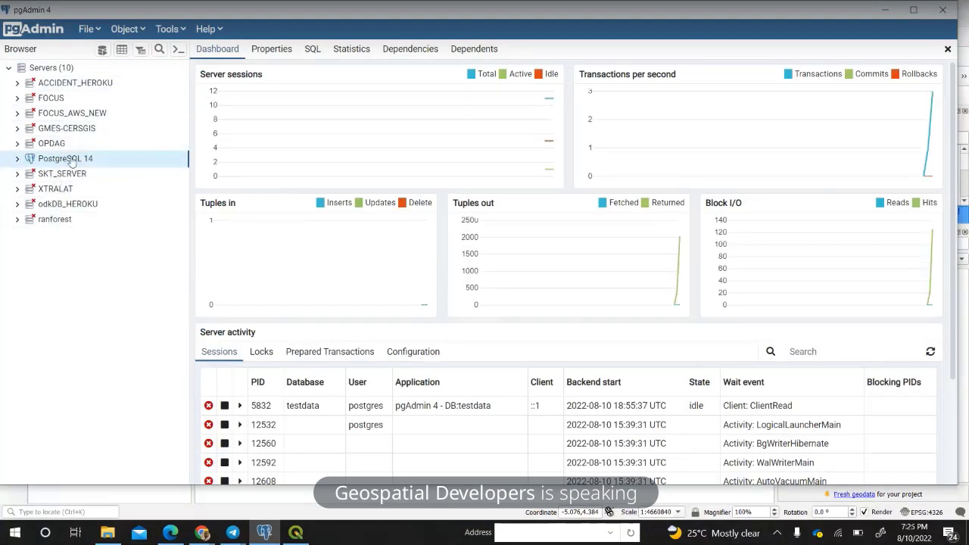
{"action": "double_click", "coordinate": [72, 160]}
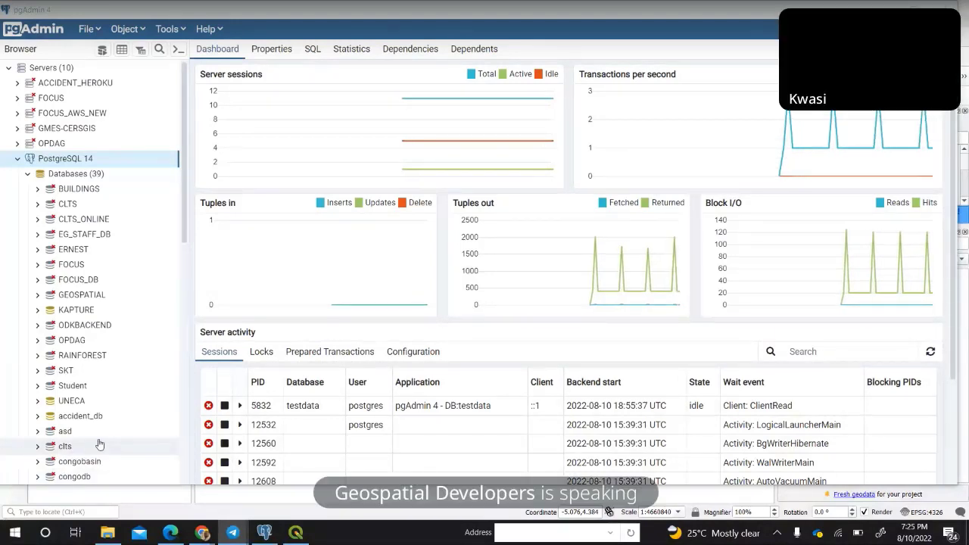
{"action": "left_click", "coordinate": [92, 177]}
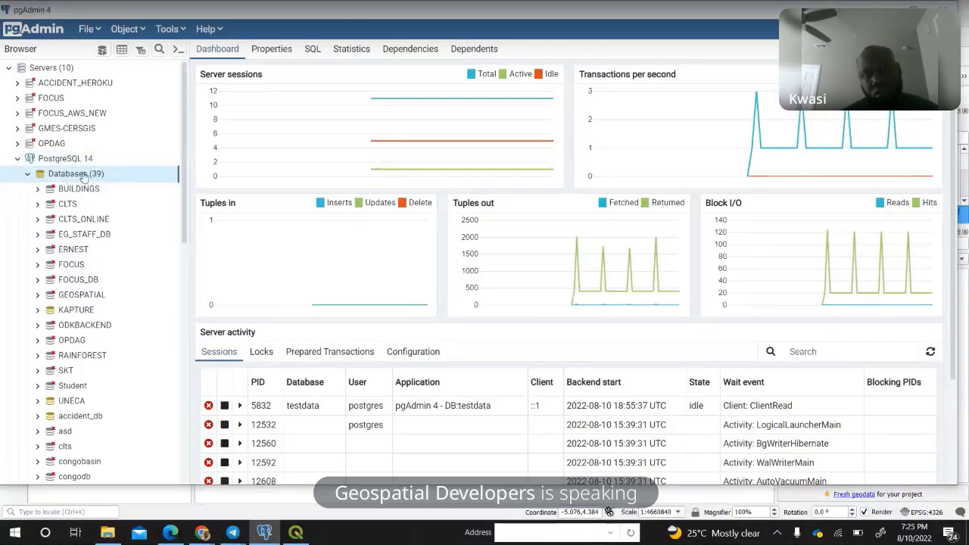
Create a new database from the Databases group and name it geospatial_db.
{"action": "right_click", "coordinate": [87, 177]}
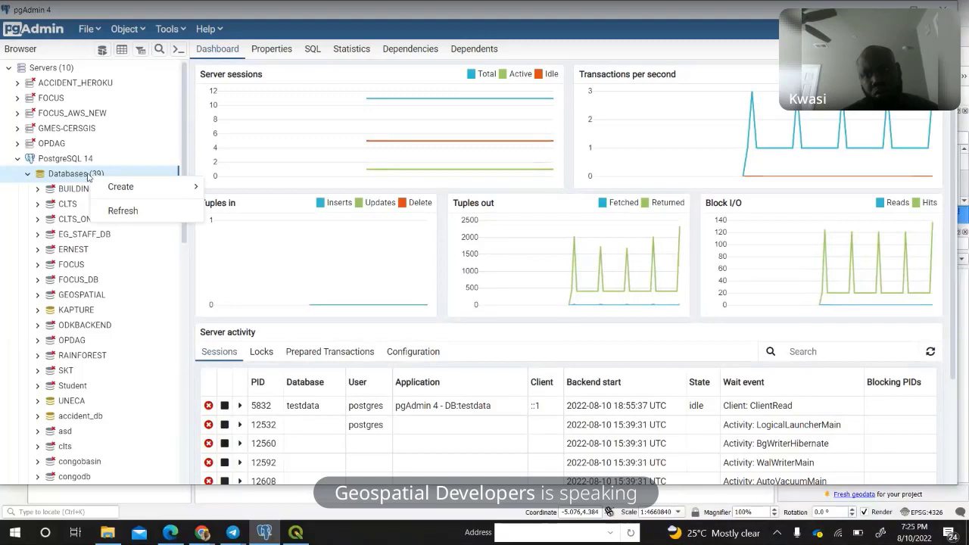
{"action": "mouse_move", "coordinate": [111, 188]}
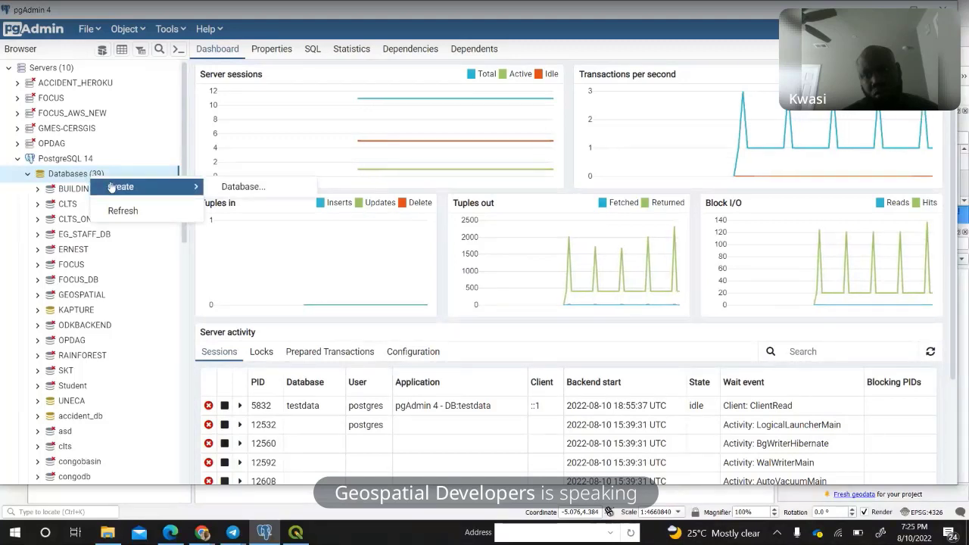
{"action": "left_click", "coordinate": [233, 189]}
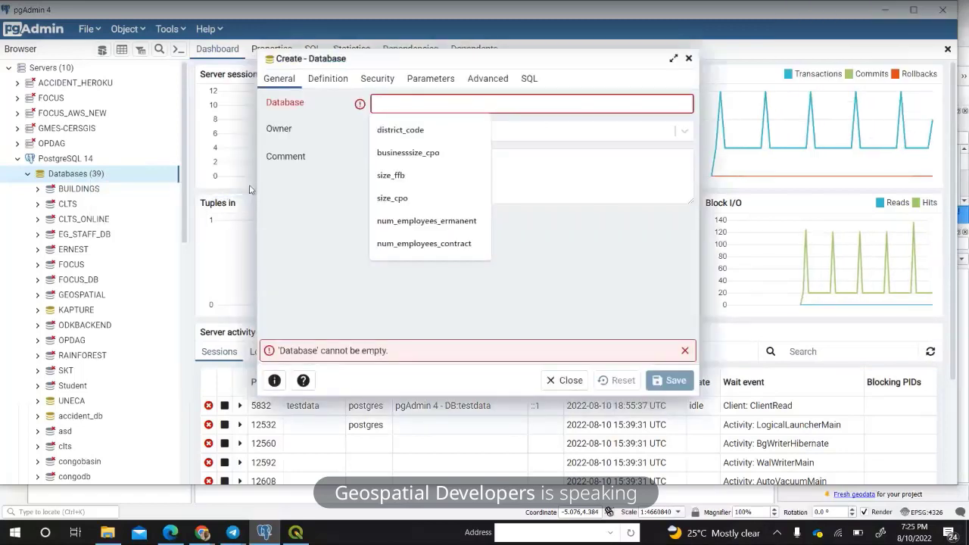
{"action": "left_click", "coordinate": [338, 205]}
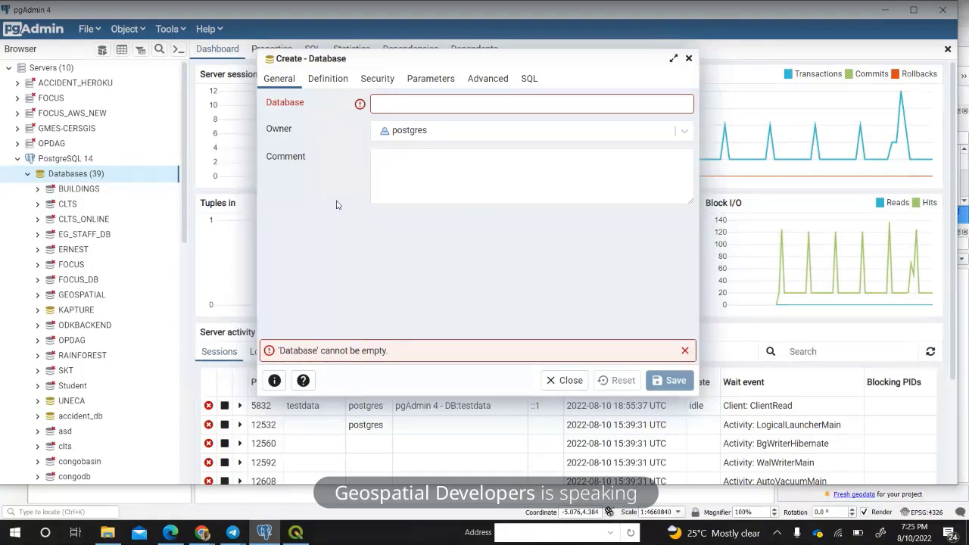
{"action": "left_click", "coordinate": [426, 97]}
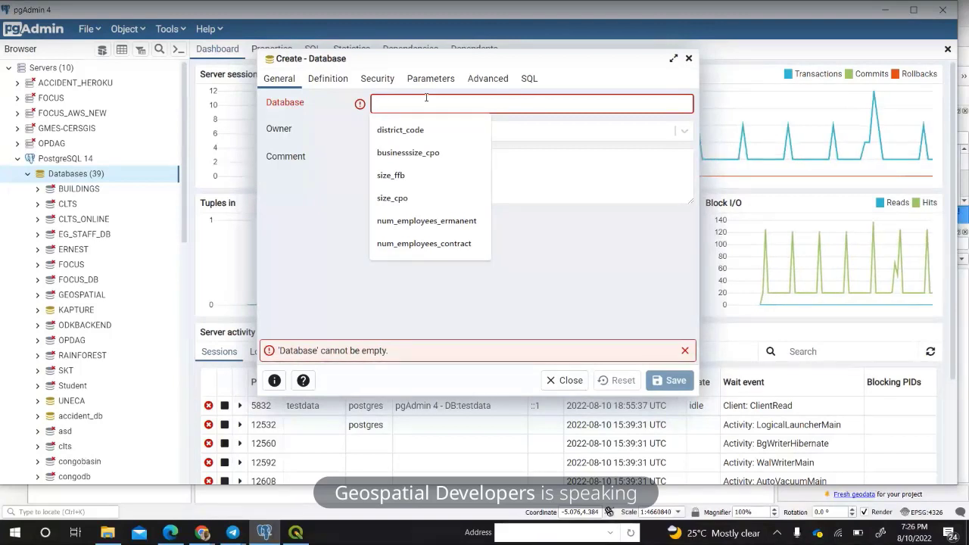
{"action": "type", "text": "geo"}
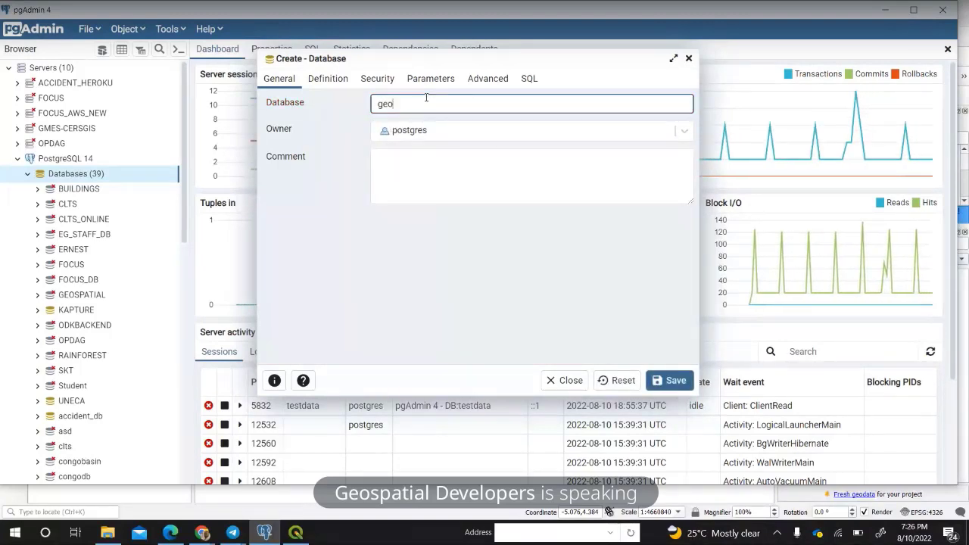
{"action": "type", "text": "spa"}
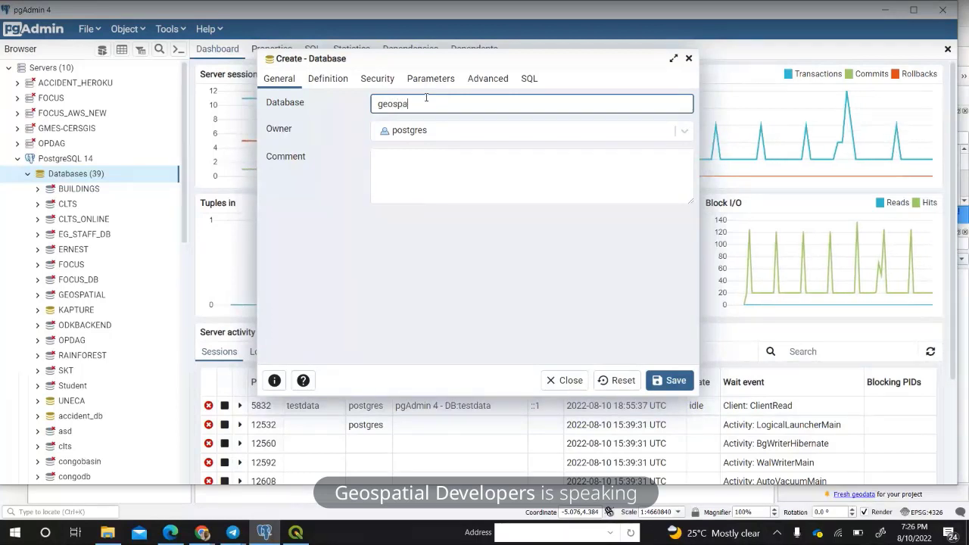
{"action": "type", "text": "tial"}
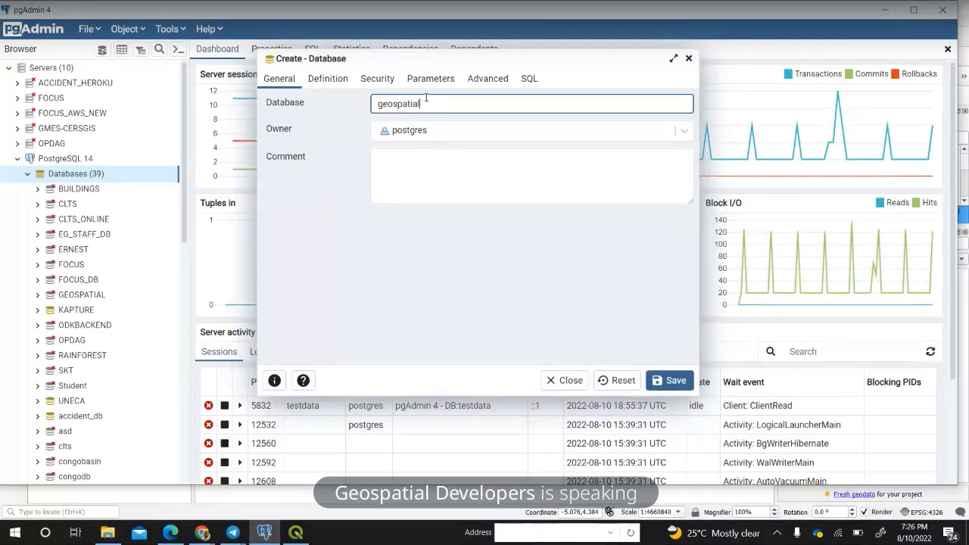
{"action": "type", "text": "_db"}
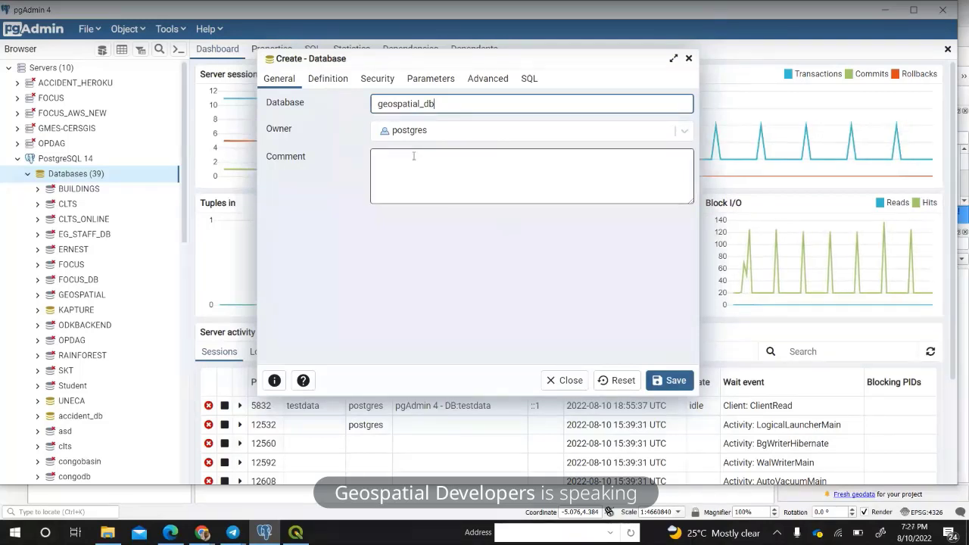
Review the Definition, Security and Parameters tabs, then try saving as geospatial_db.
{"action": "left_click", "coordinate": [327, 82]}
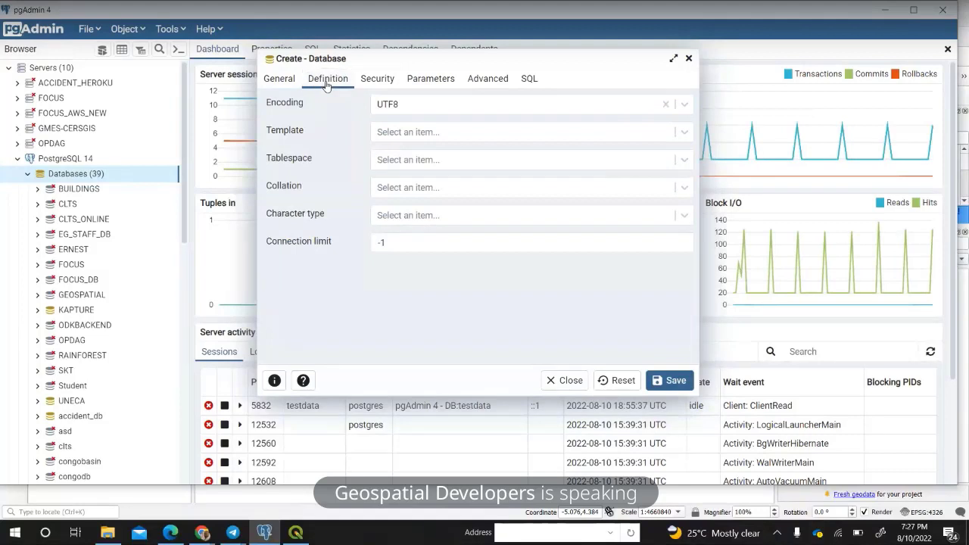
{"action": "left_click", "coordinate": [379, 79]}
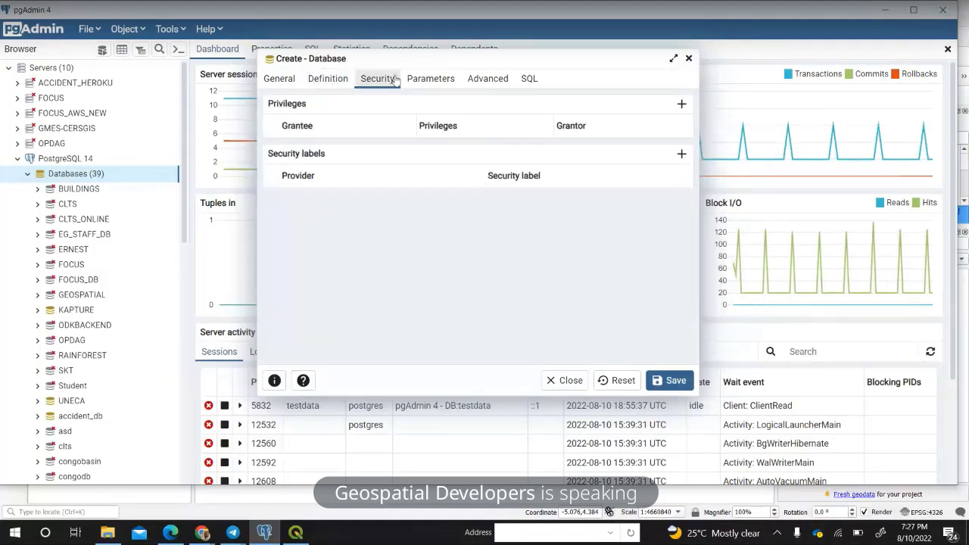
{"action": "left_click", "coordinate": [429, 79]}
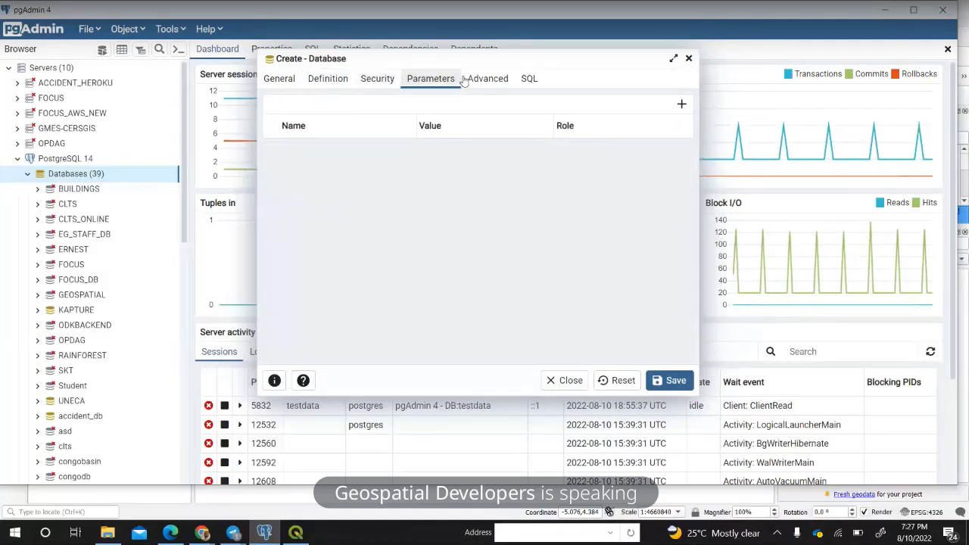
{"action": "left_click", "coordinate": [277, 79]}
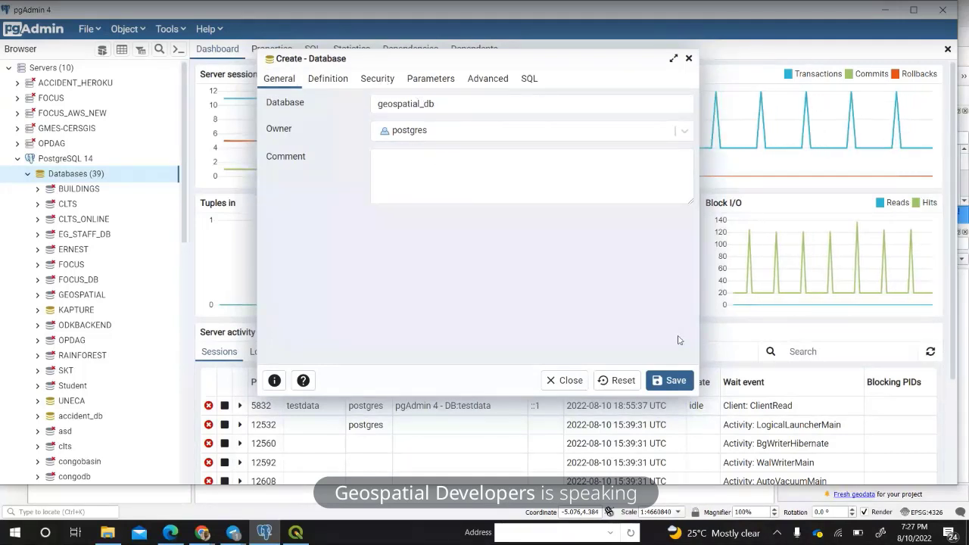
{"action": "left_click", "coordinate": [678, 385]}
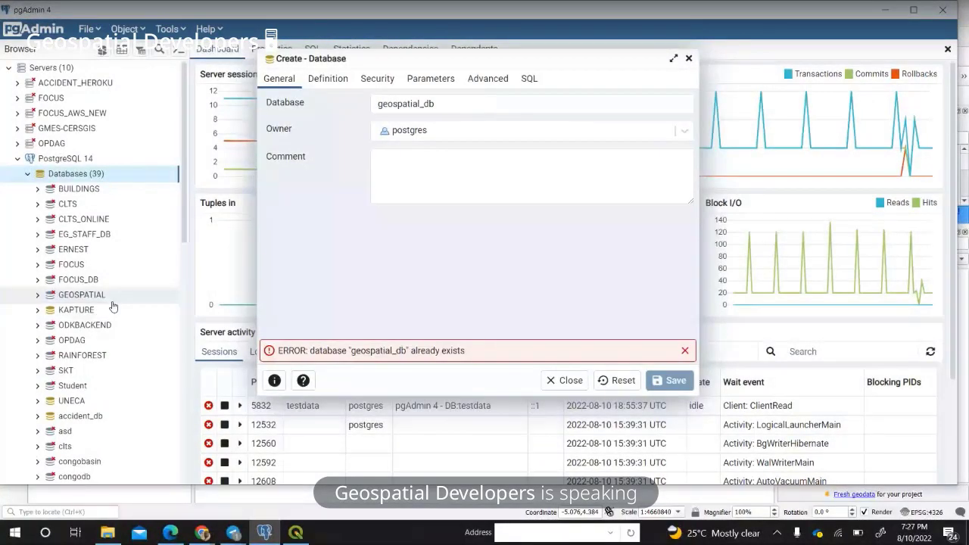
Shorten the name to geospatial, then after its rejection rename it WEBGIS and save.
{"action": "left_click_drag", "start_coordinate": [421, 104], "coordinate": [435, 105]}
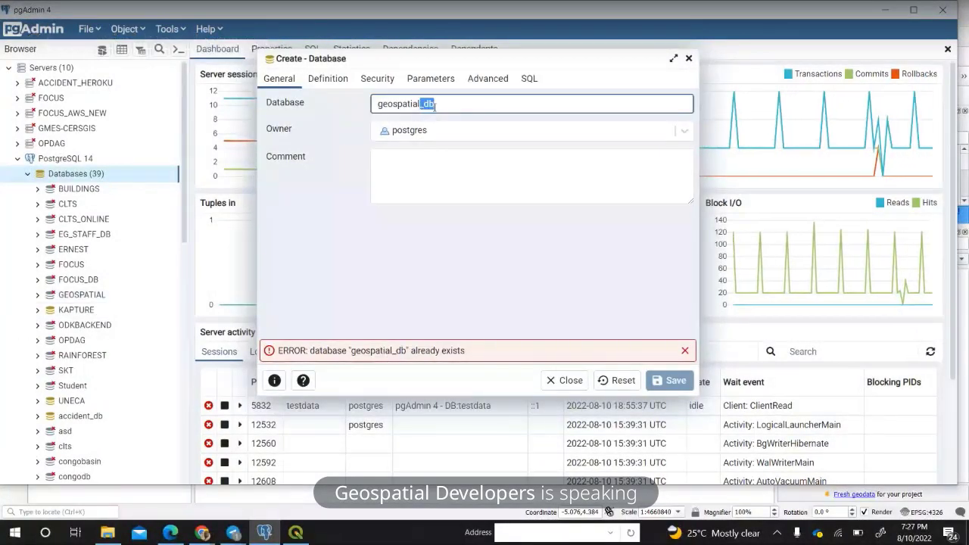
{"action": "key", "text": "BackSpace"}
{"action": "left_click", "coordinate": [670, 381]}
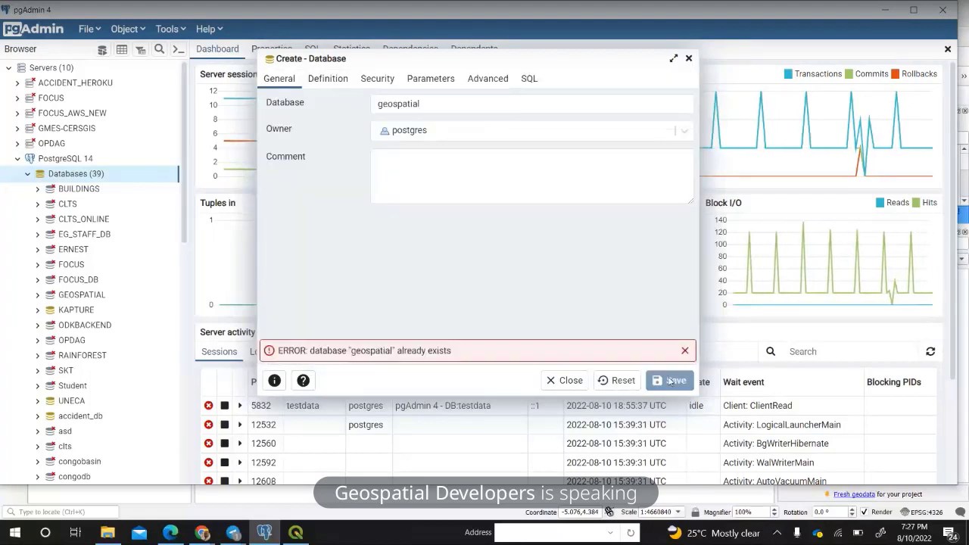
{"action": "left_click", "coordinate": [289, 98]}
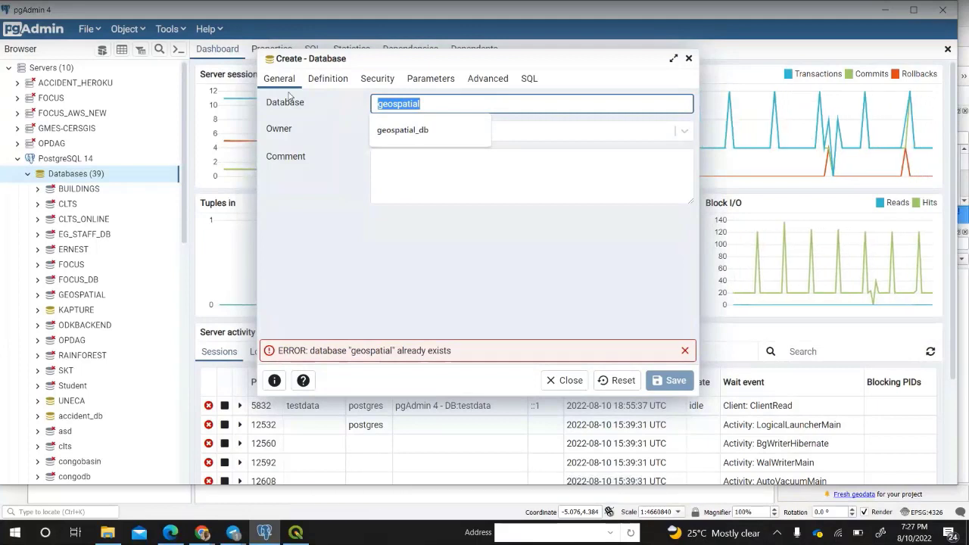
{"action": "type", "text": "WEB"}
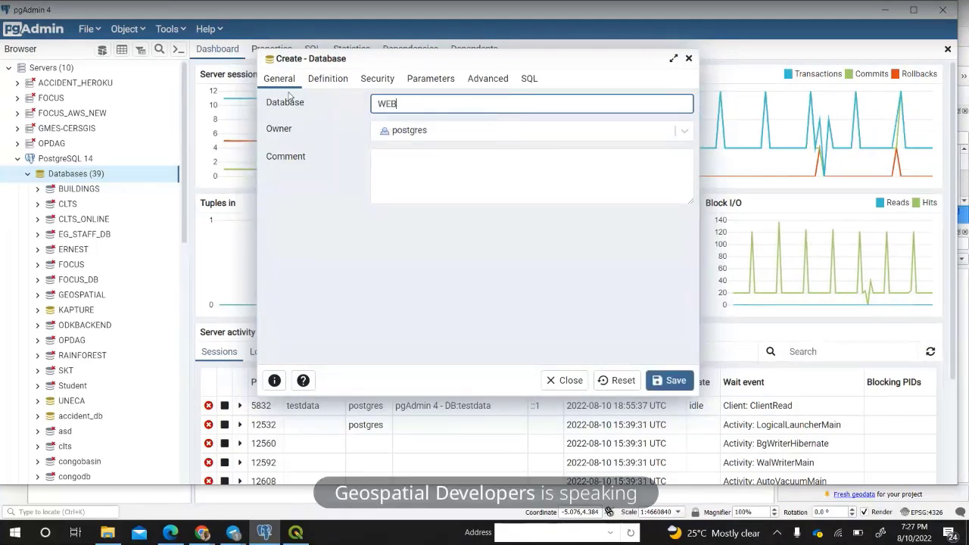
{"action": "type", "text": "GIS"}
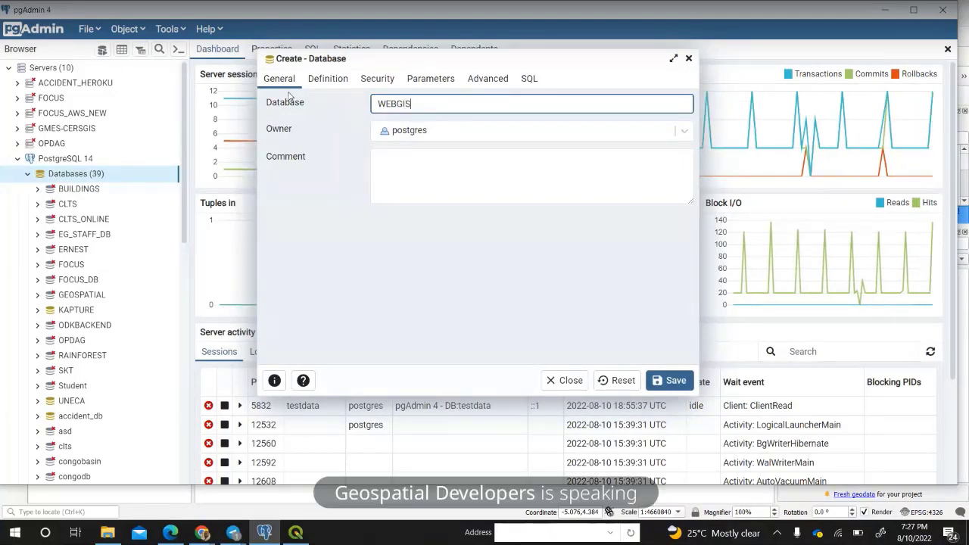
{"action": "left_click", "coordinate": [682, 383]}
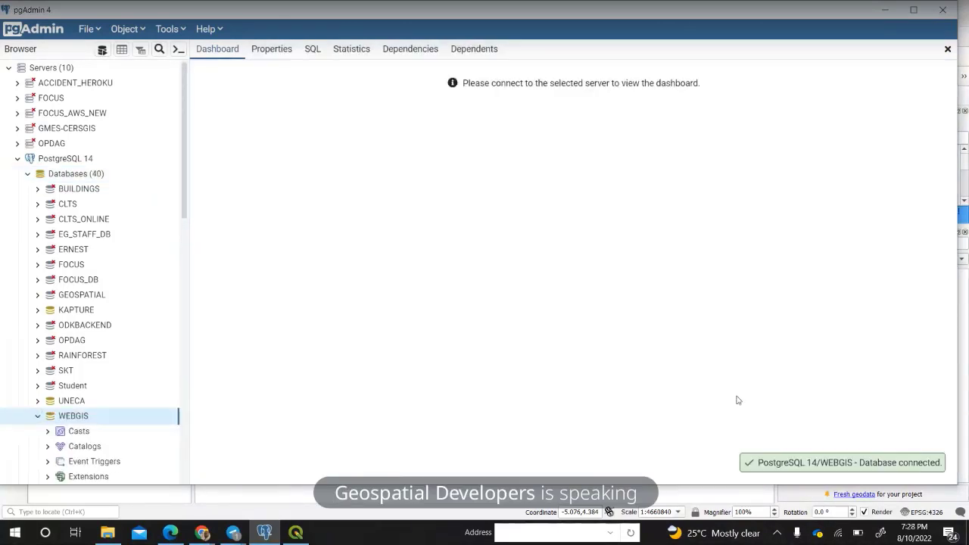
Scroll the Browser tree down to the new WEBGIS database's object groups.
{"action": "scroll", "coordinate": [111, 383], "scroll_direction": "down", "scroll_amount": 5}
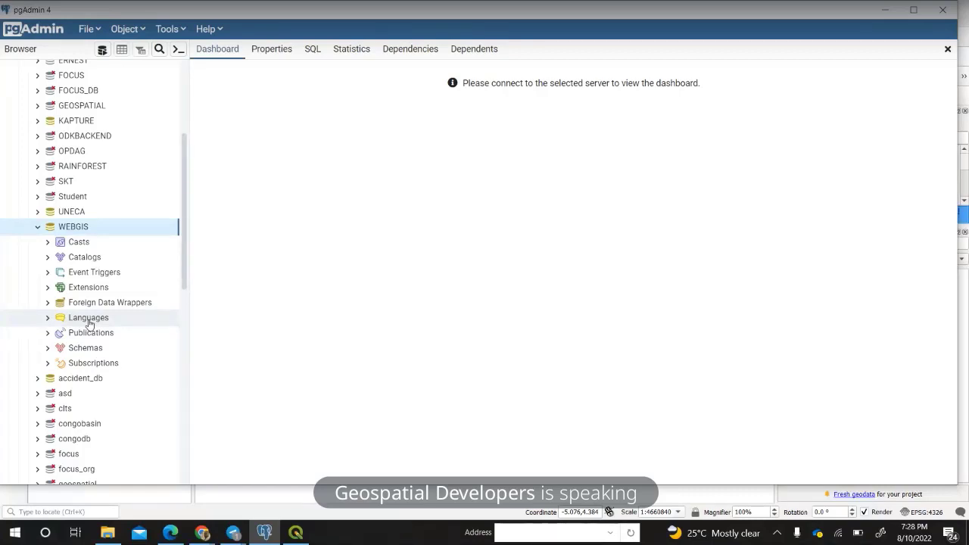
Expand WEBGIS's Schemas group to reveal the single public schema.
{"action": "left_click", "coordinate": [48, 348]}
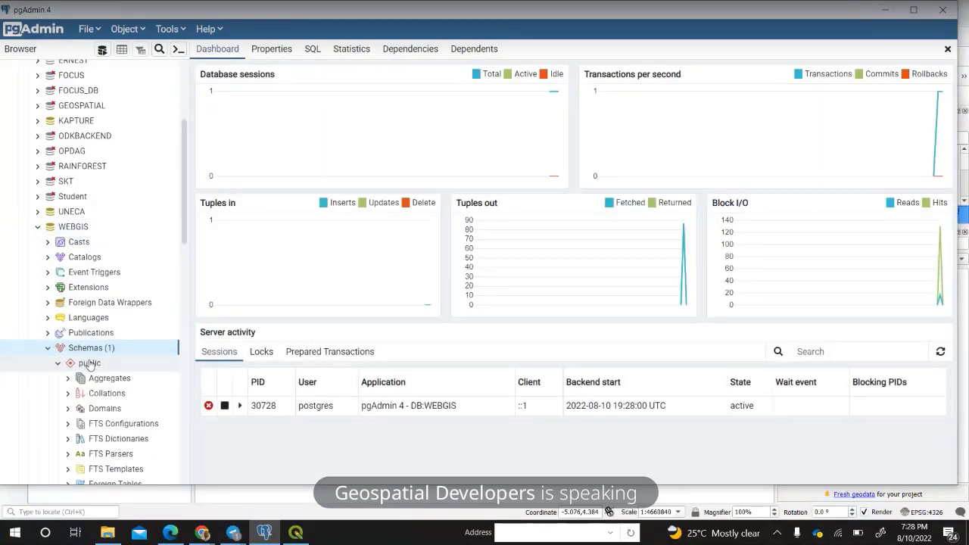
{"action": "scroll", "coordinate": [89, 363], "scroll_direction": "down", "scroll_amount": 3}
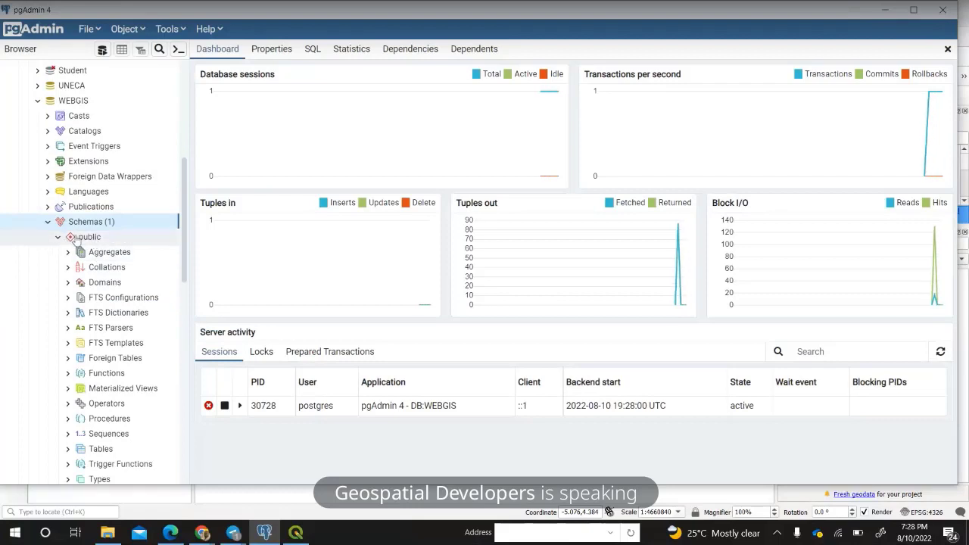
{"action": "right_click", "coordinate": [99, 224]}
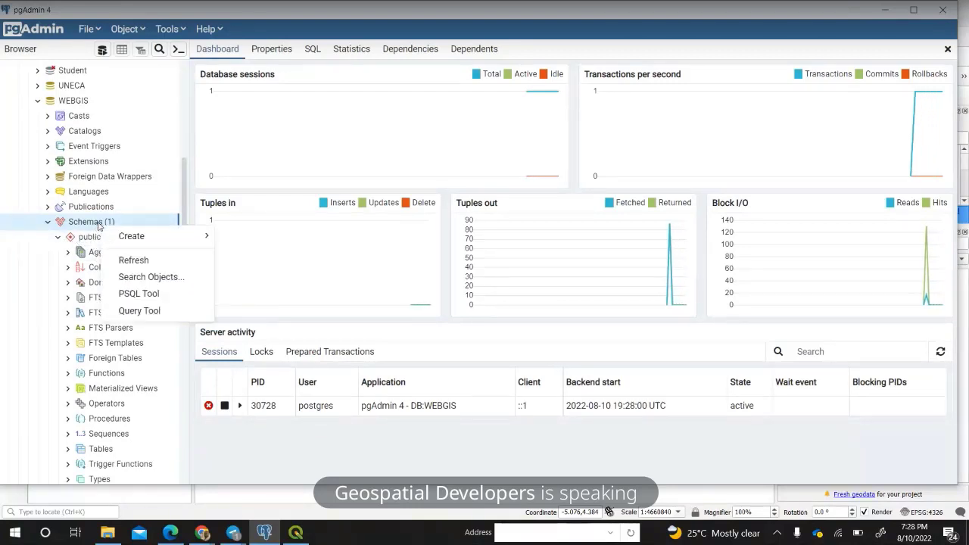
{"action": "mouse_move", "coordinate": [117, 237]}
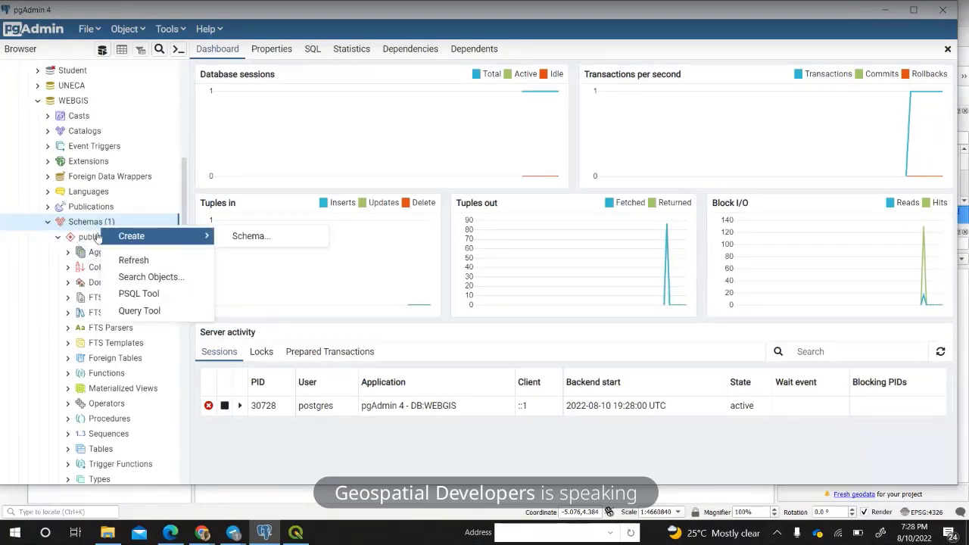
{"action": "left_click", "coordinate": [81, 226]}
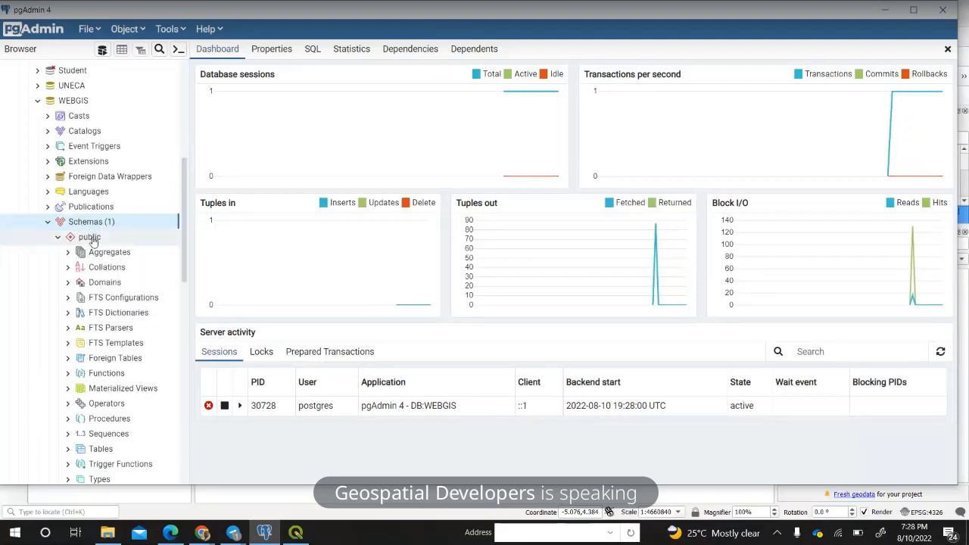
{"action": "scroll", "coordinate": [92, 241], "scroll_direction": "down", "scroll_amount": 1}
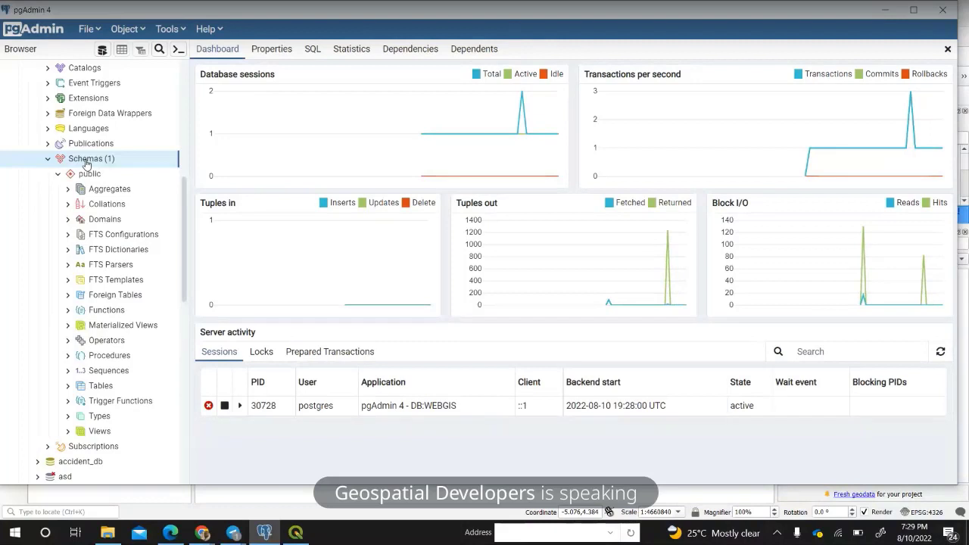
Check the public schema's empty Tables group, then select the WEBGIS database.
{"action": "left_click", "coordinate": [70, 387]}
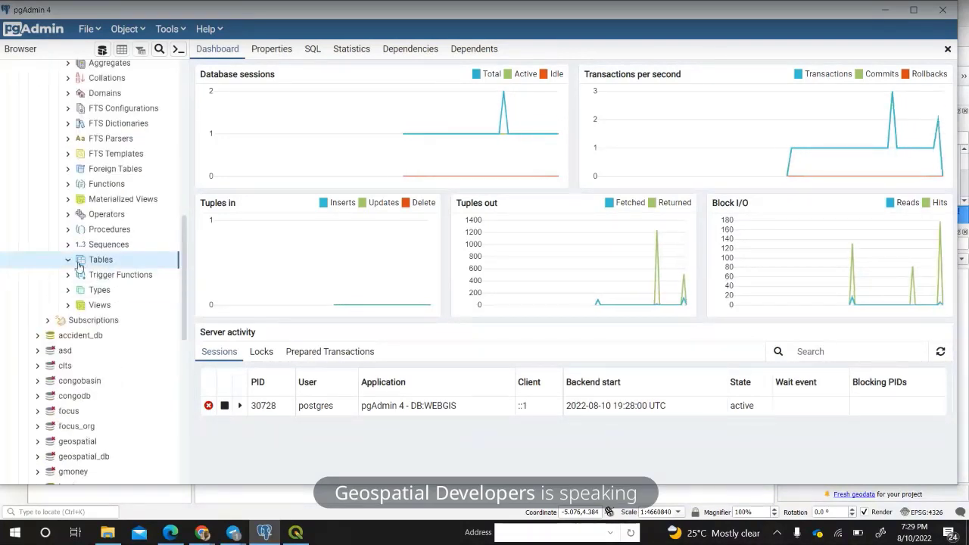
{"action": "left_click", "coordinate": [70, 262]}
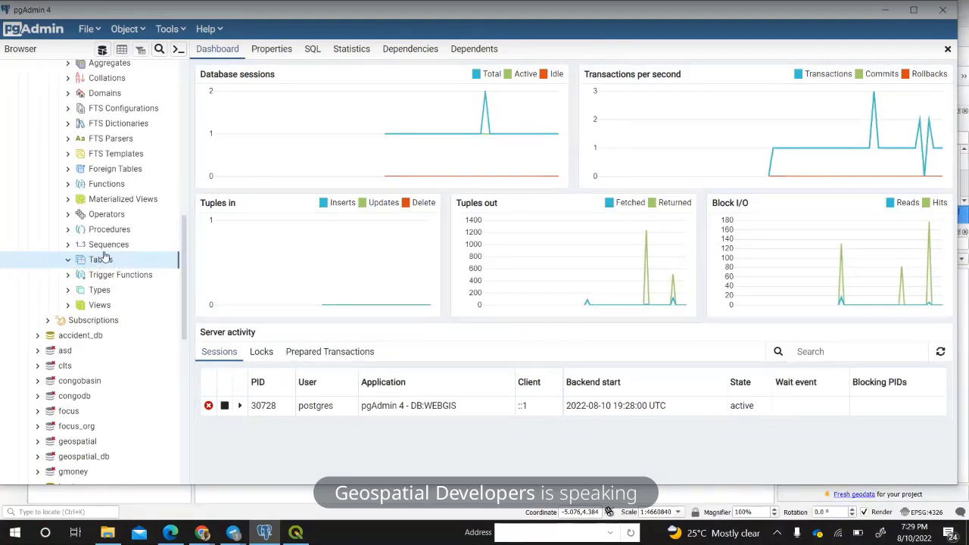
{"action": "scroll", "coordinate": [100, 258], "scroll_direction": "up", "scroll_amount": 5}
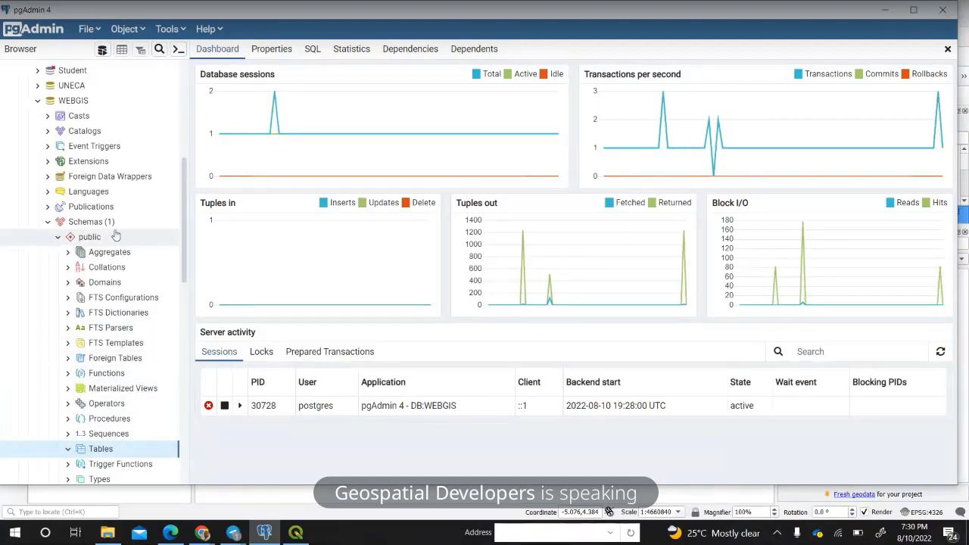
{"action": "left_click", "coordinate": [90, 103]}
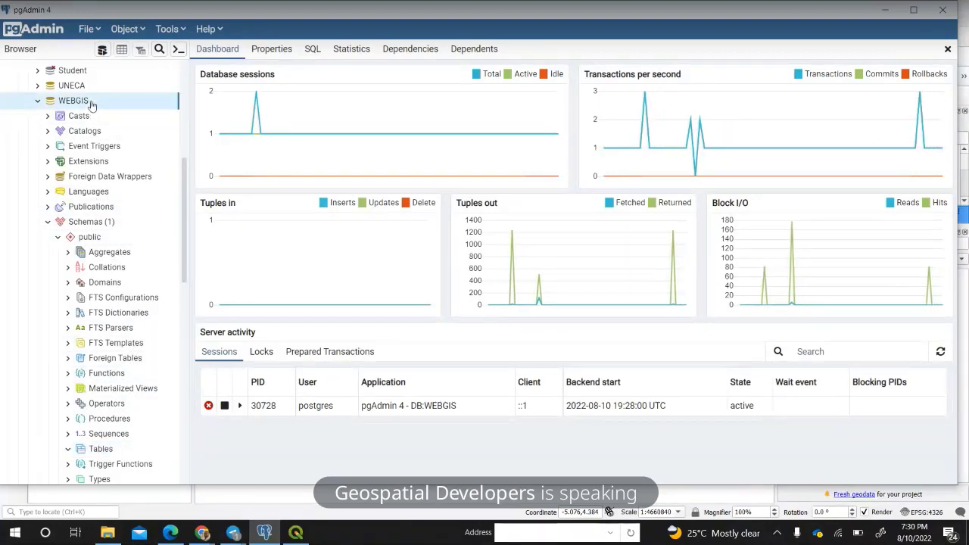
Create a postgis extension on WEBGIS, picking postgis from the Name list and saving.
{"action": "right_click", "coordinate": [90, 104]}
{"action": "mouse_move", "coordinate": [137, 116]}
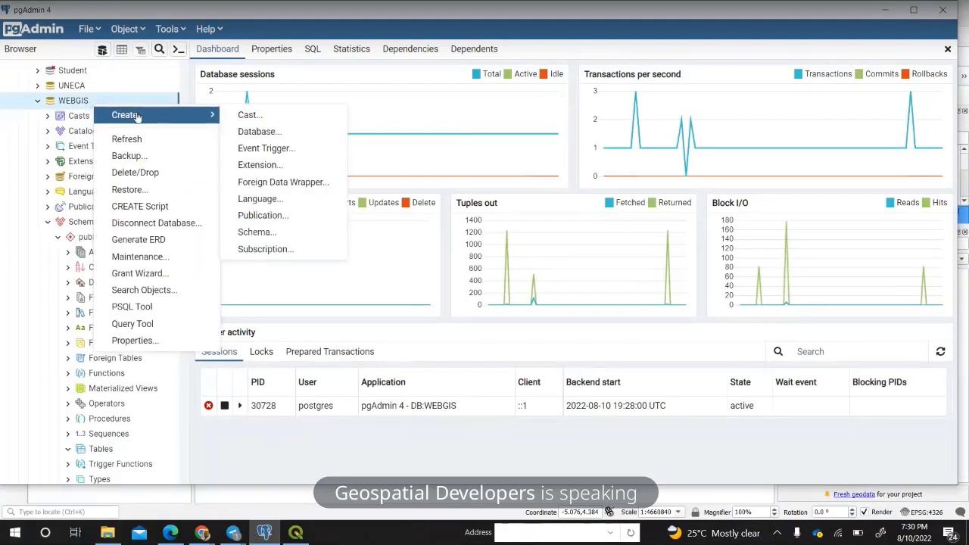
{"action": "left_click", "coordinate": [267, 170]}
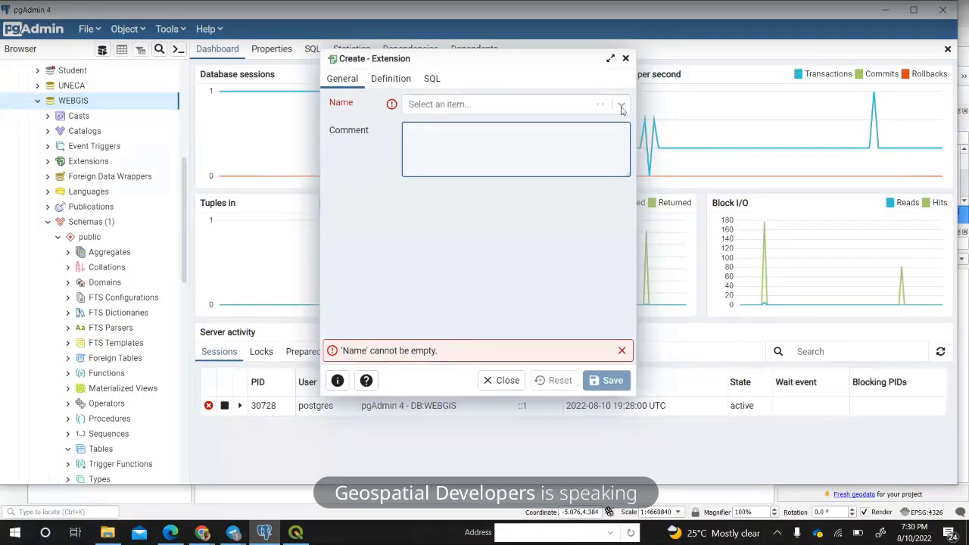
{"action": "left_click", "coordinate": [621, 106]}
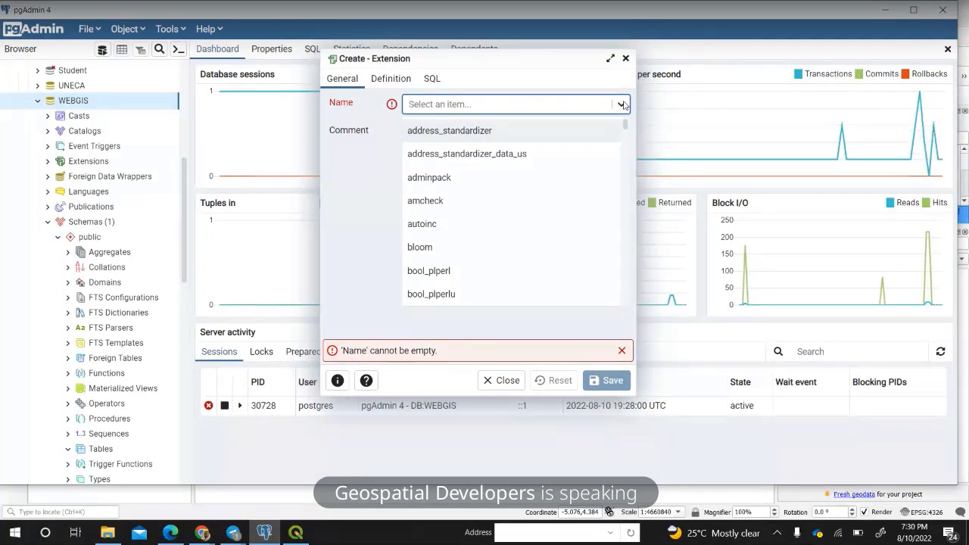
{"action": "type", "text": "Ppostg"}
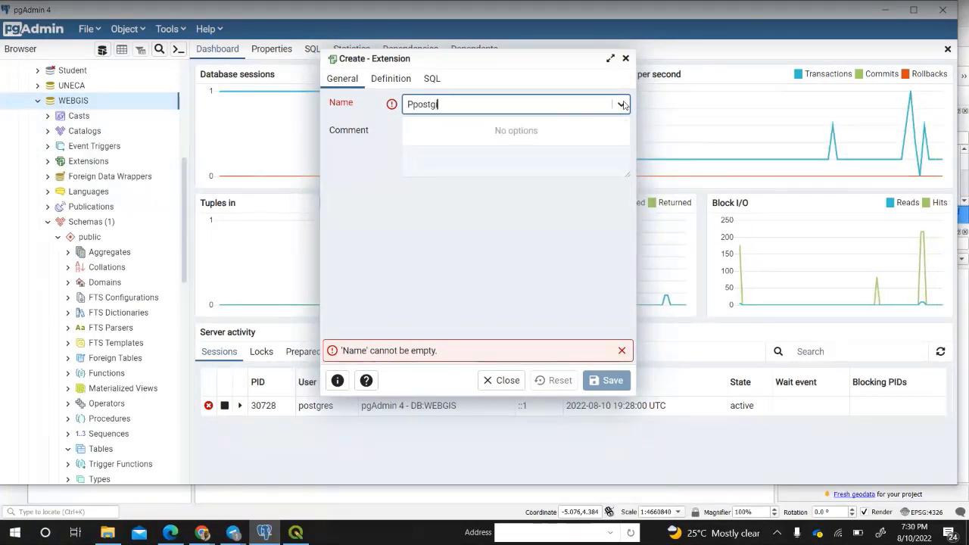
{"action": "type", "text": "is"}
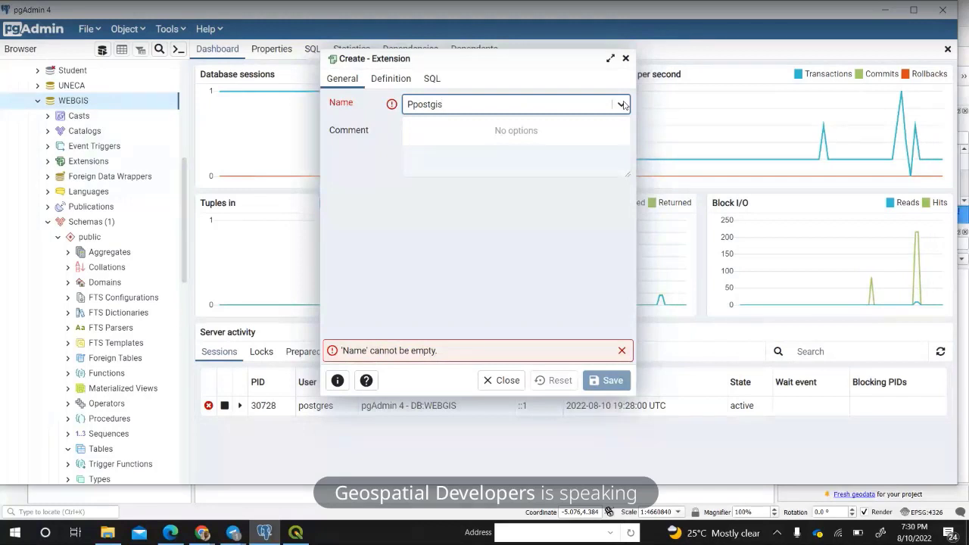
{"action": "key", "text": "BackSpace"}
{"action": "key", "text": "BackSpace"}
{"action": "key", "text": "BackSpace"}
{"action": "key", "text": "BackSpace"}
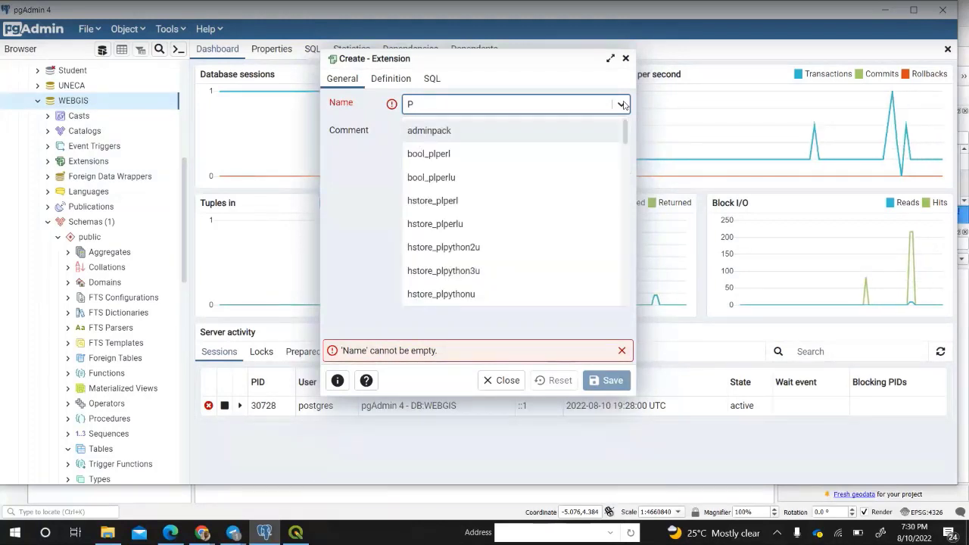
{"action": "key", "text": "BackSpace"}
{"action": "type", "text": "postg"}
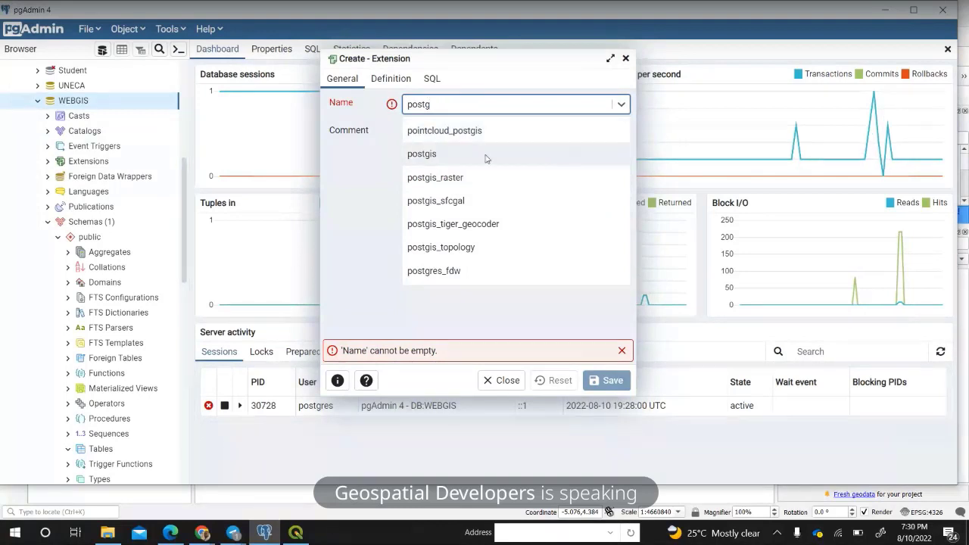
{"action": "left_click", "coordinate": [428, 157]}
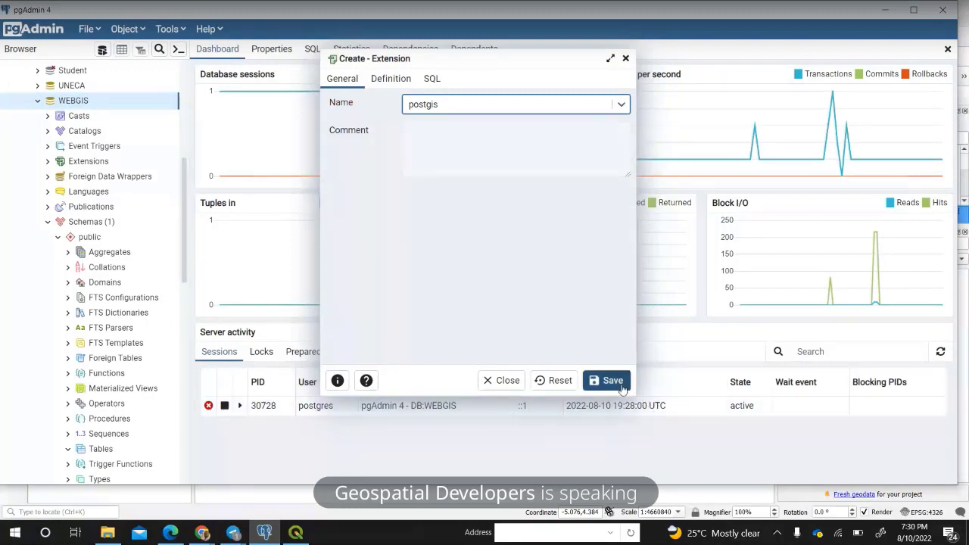
{"action": "left_click", "coordinate": [616, 383]}
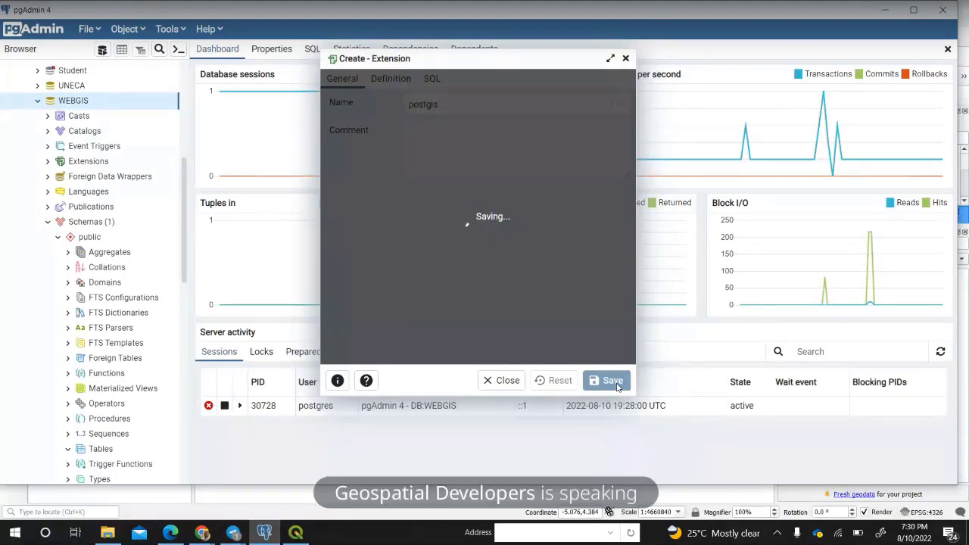
Select the new postgis entry beside plpgsql under Extensions, then reselect WEBGIS.
{"action": "scroll", "coordinate": [129, 372], "scroll_direction": "down", "scroll_amount": 1}
{"action": "scroll", "coordinate": [129, 372], "scroll_direction": "down", "scroll_amount": 1}
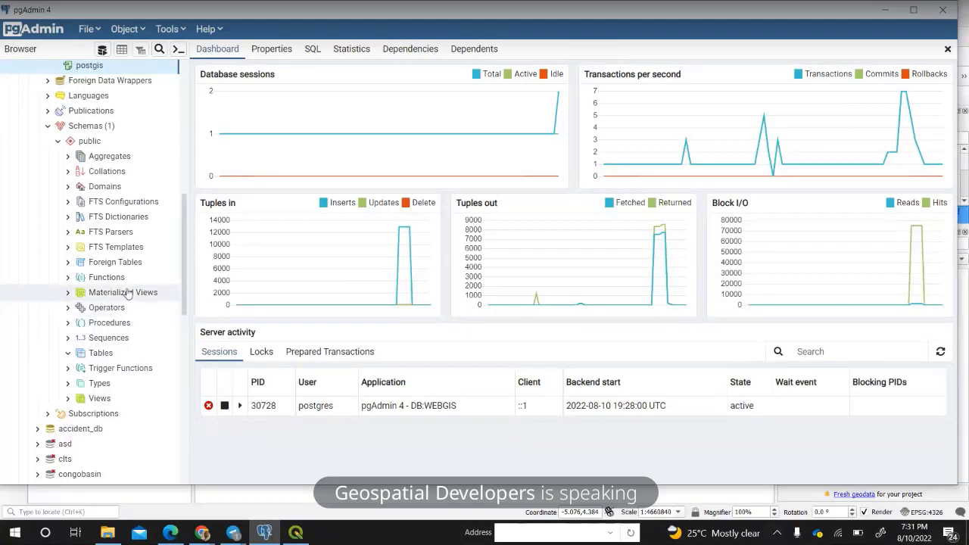
{"action": "scroll", "coordinate": [127, 292], "scroll_direction": "up", "scroll_amount": 2}
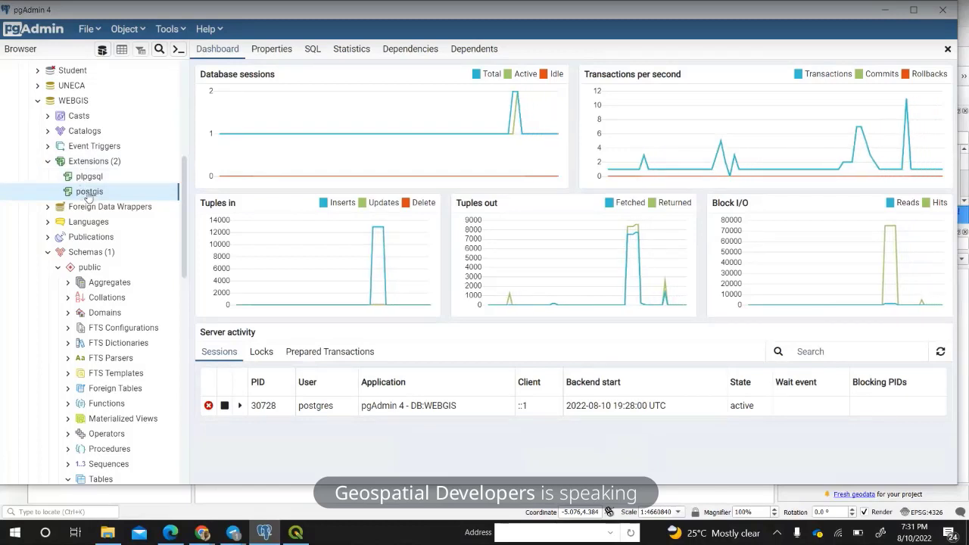
{"action": "left_click", "coordinate": [150, 190]}
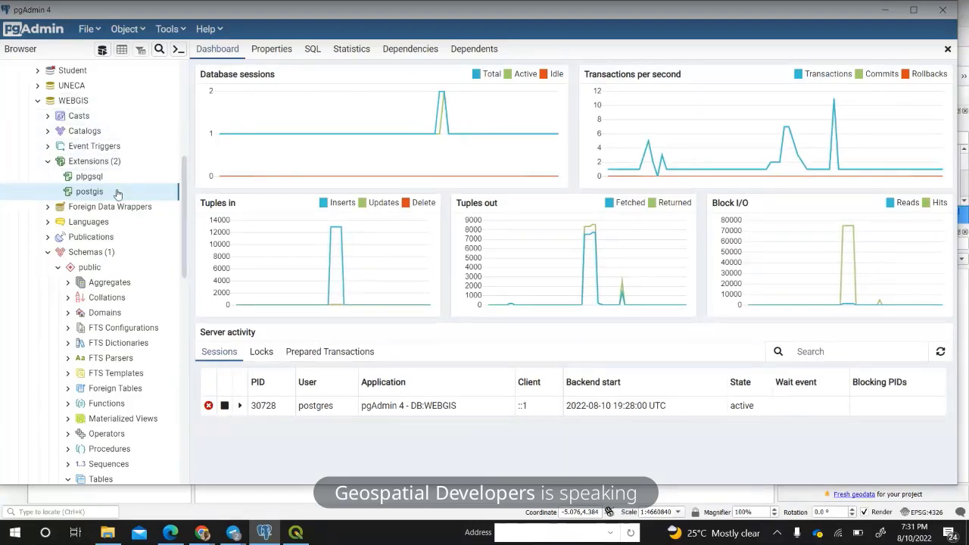
{"action": "left_click", "coordinate": [87, 105]}
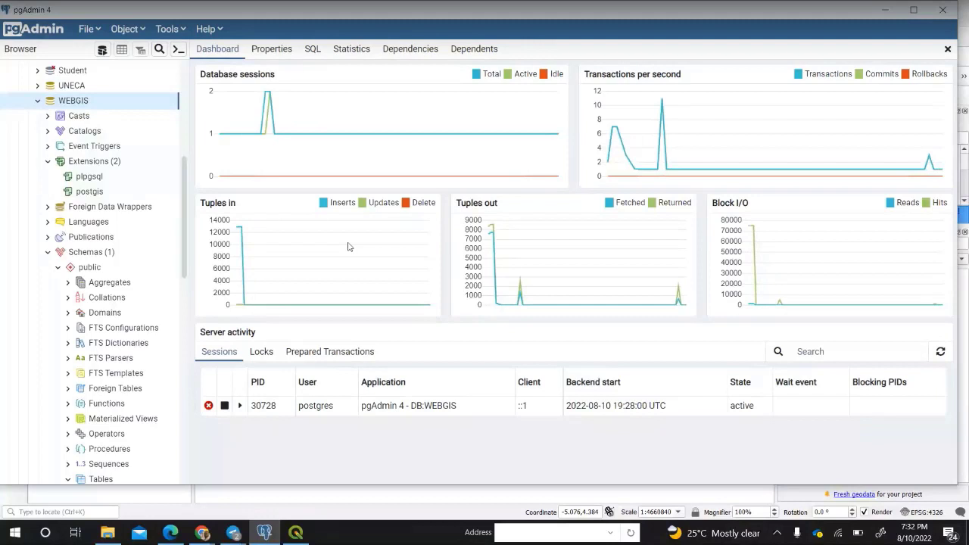
{"action": "mouse_move", "coordinate": [234, 534]}
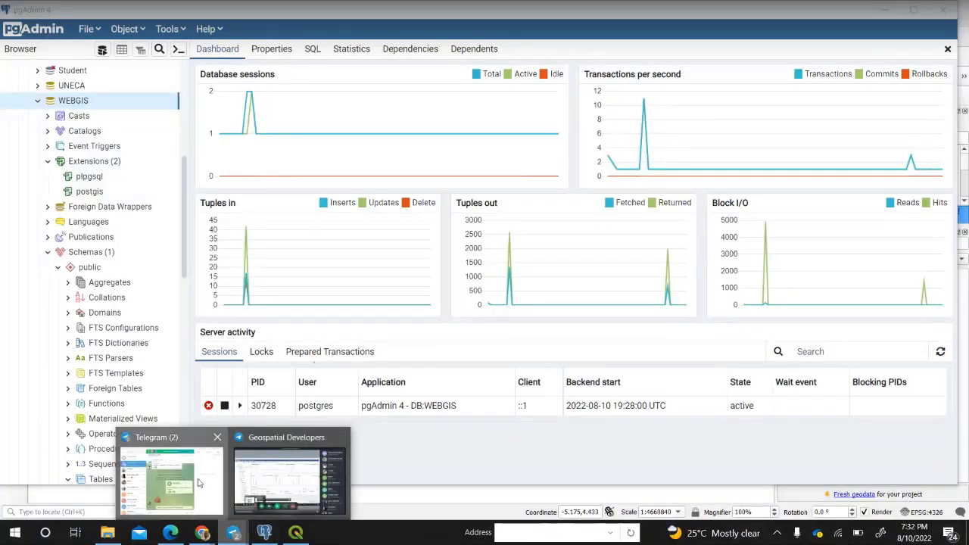
{"action": "left_click", "coordinate": [287, 479]}
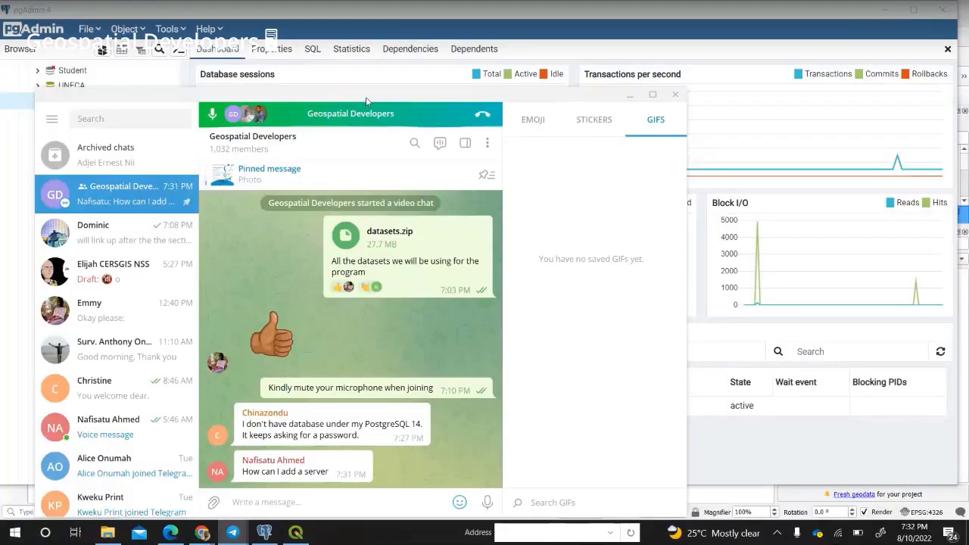
{"action": "left_click", "coordinate": [347, 38]}
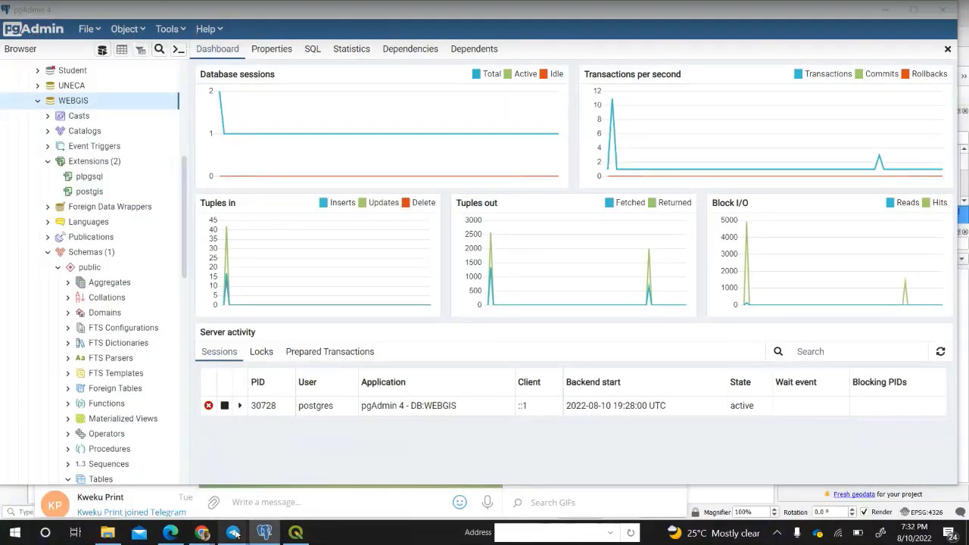
{"action": "mouse_move", "coordinate": [232, 532]}
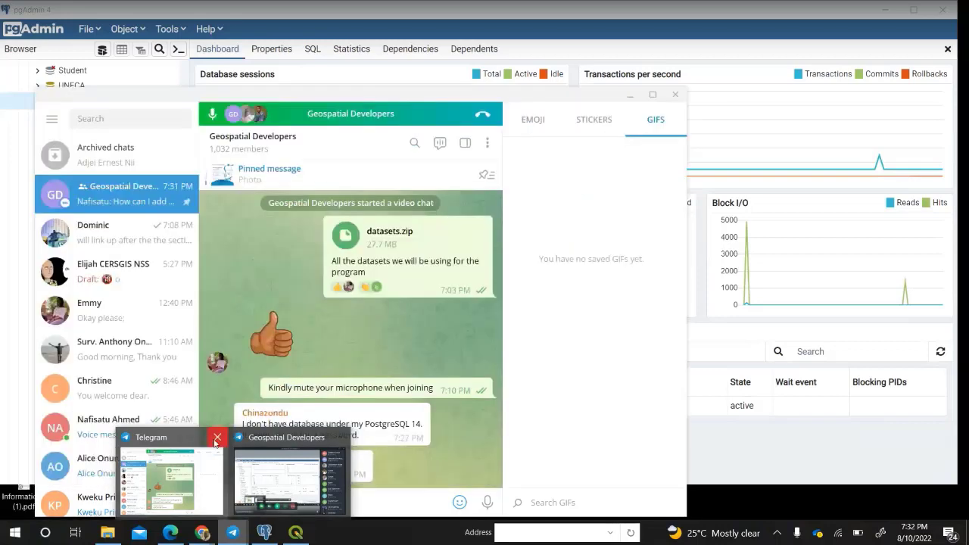
{"action": "left_click", "coordinate": [286, 476]}
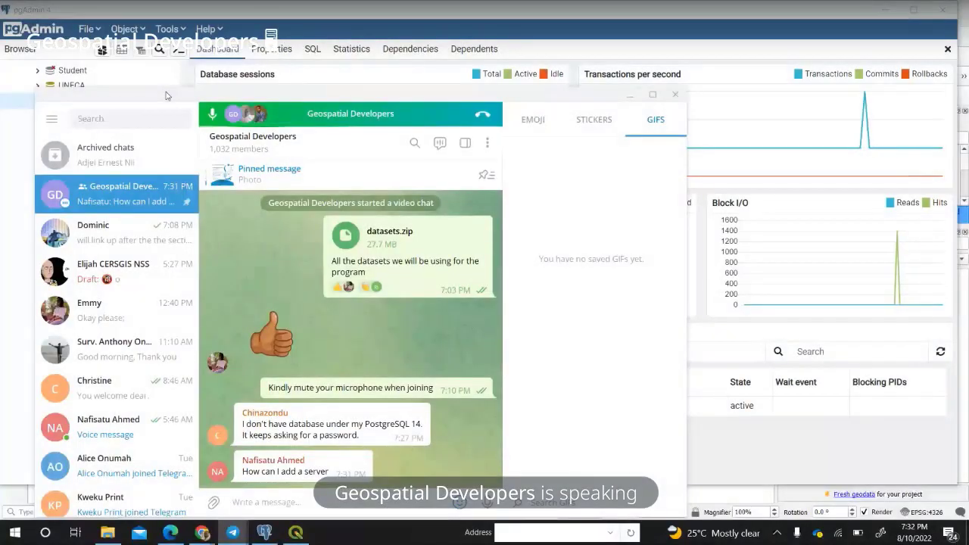
{"action": "left_click_drag", "start_coordinate": [172, 95], "coordinate": [968, 174]}
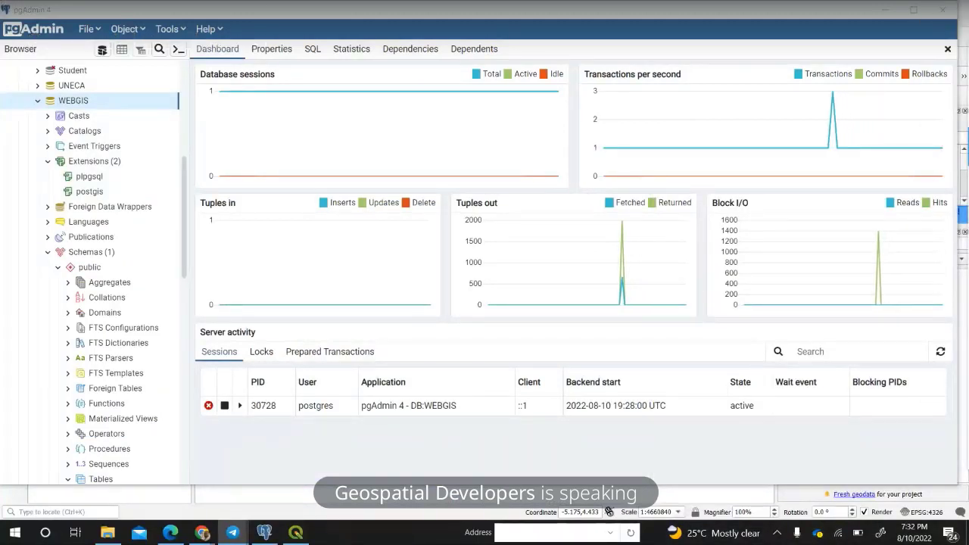
{"action": "key", "text": "alt+Tab"}
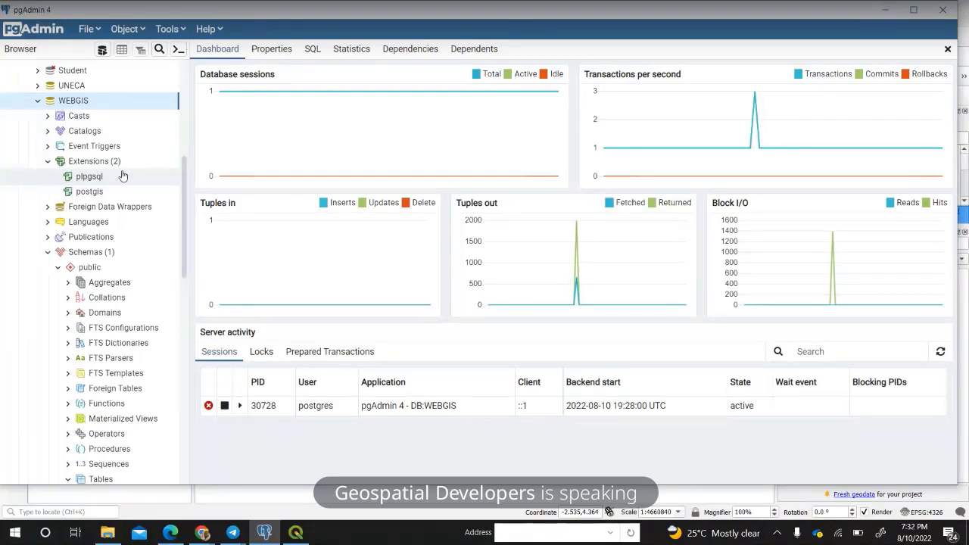
{"action": "left_click", "coordinate": [294, 534]}
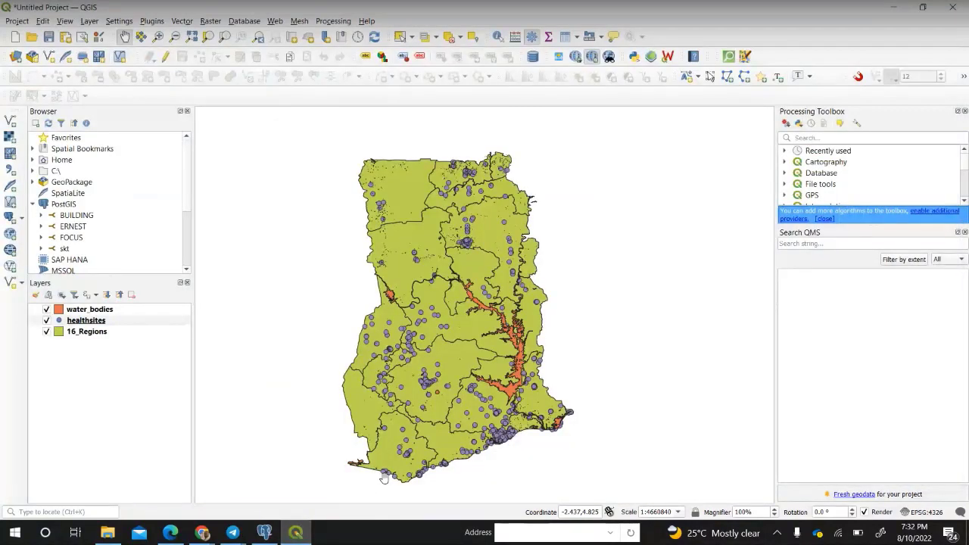
{"action": "left_click_drag", "start_coordinate": [586, 270], "coordinate": [575, 255]}
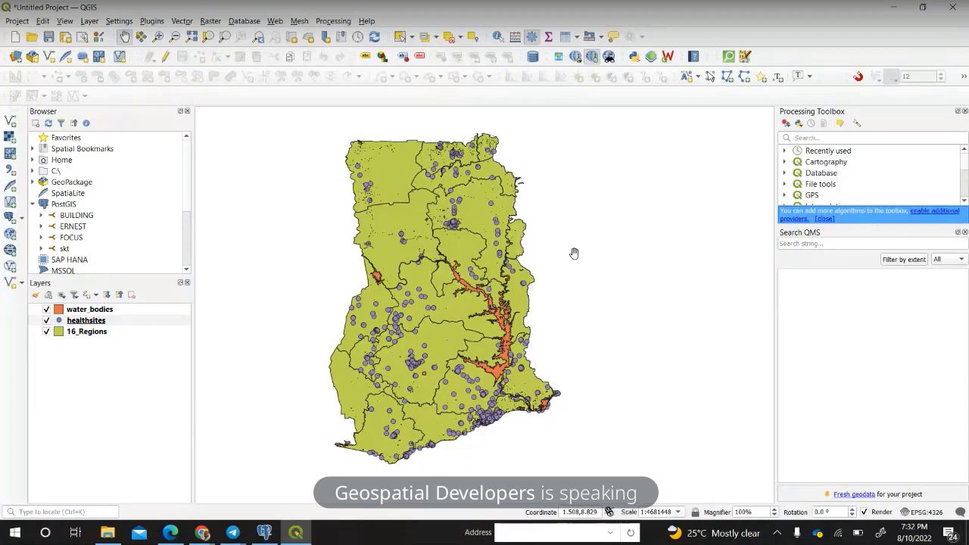
{"action": "left_click", "coordinate": [265, 530]}
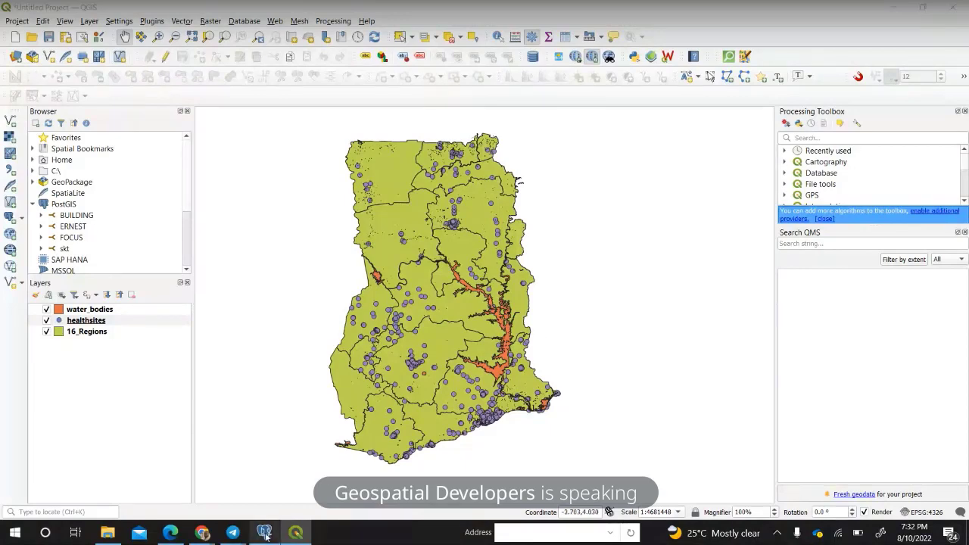
{"action": "scroll", "coordinate": [80, 345], "scroll_direction": "down", "scroll_amount": 3}
Expand the public schema's still-empty Tables group, then return to the QGIS map.
{"action": "left_click", "coordinate": [101, 353]}
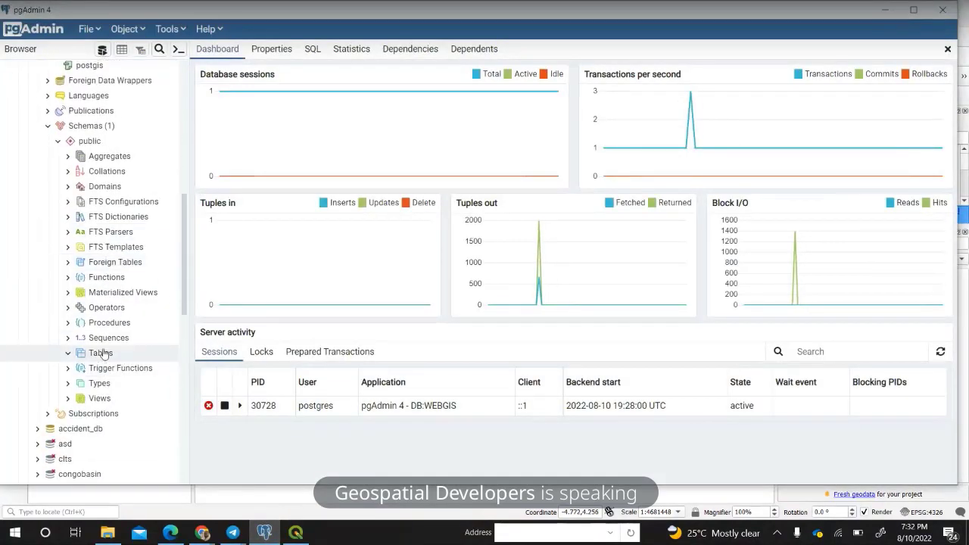
{"action": "double_click", "coordinate": [103, 354]}
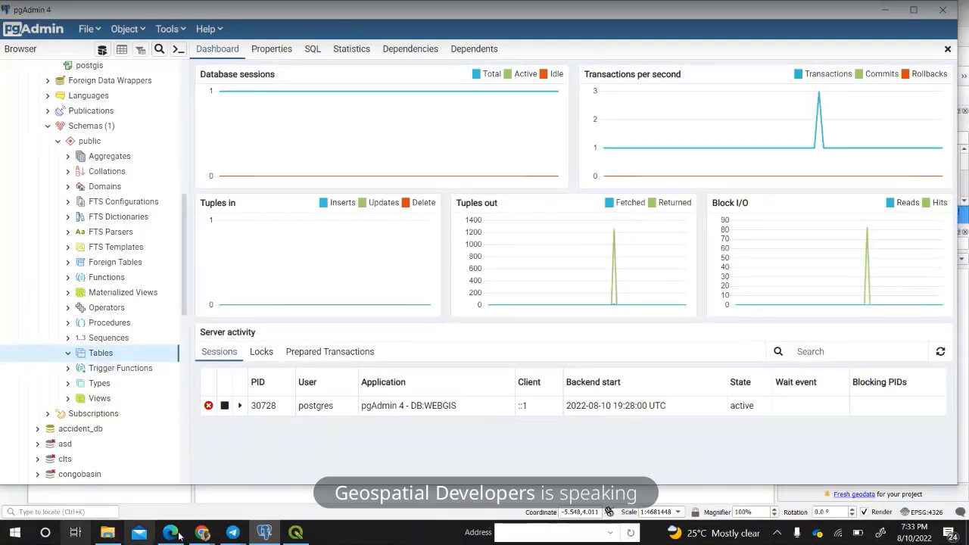
{"action": "left_click", "coordinate": [296, 535]}
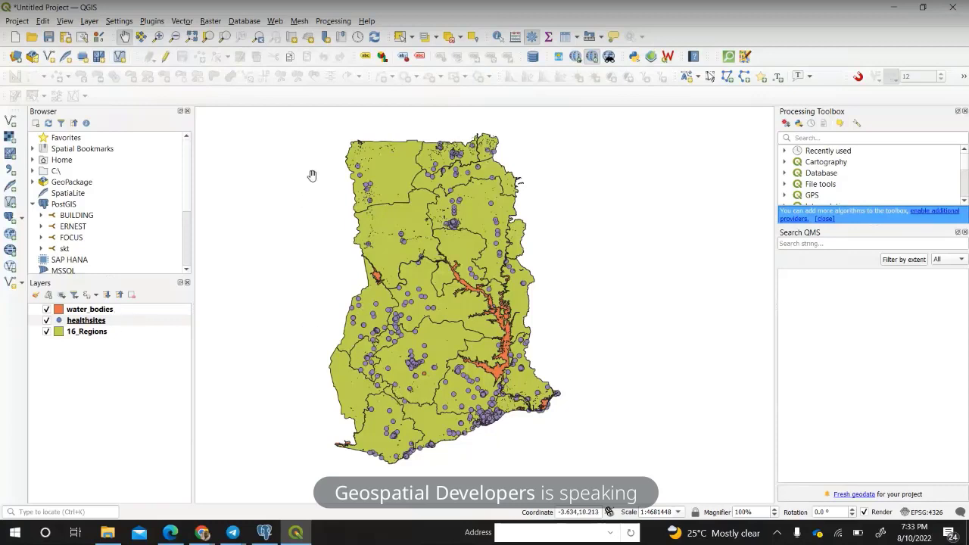
{"action": "left_click", "coordinate": [250, 23]}
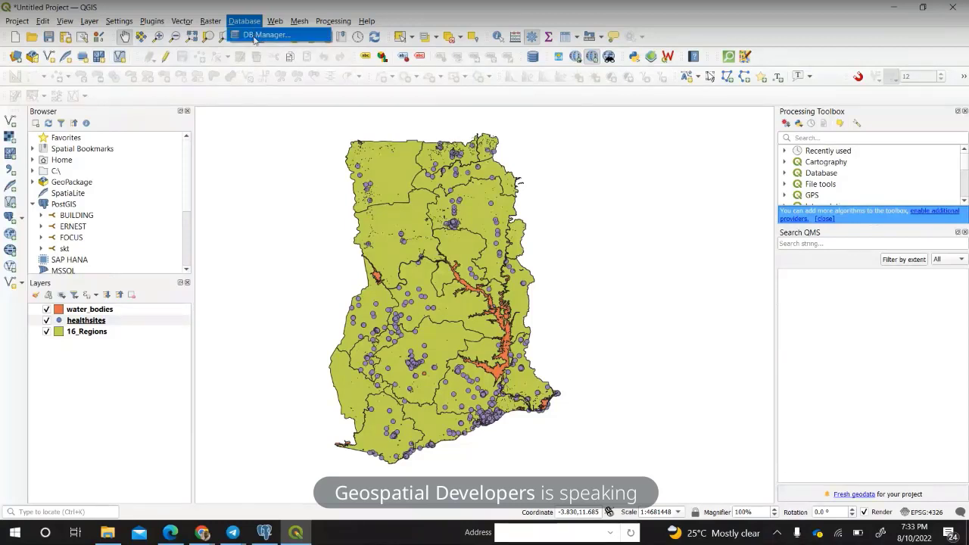
{"action": "left_click", "coordinate": [254, 36]}
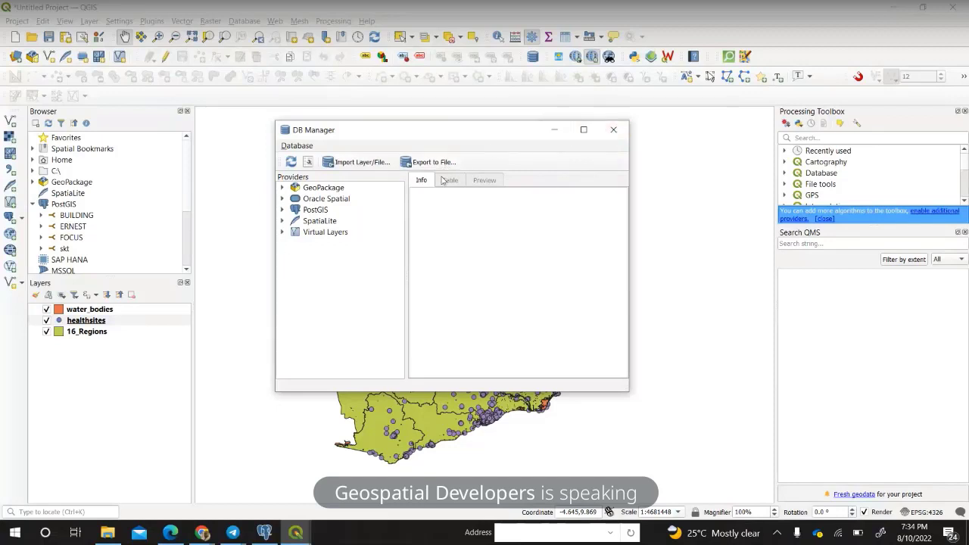
{"action": "left_click", "coordinate": [613, 130]}
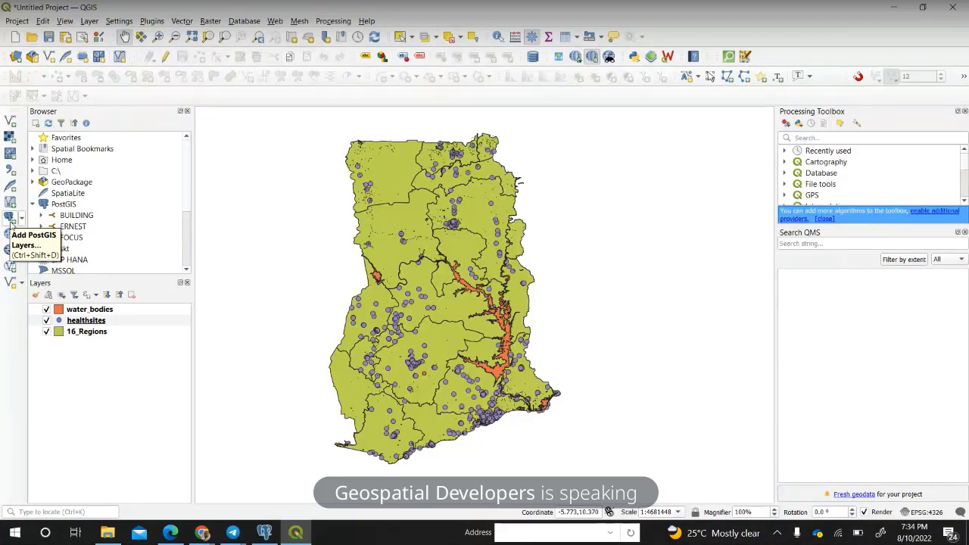
Open the Data Source Manager with Ctrl+L and start a new PostgreSQL connection.
{"action": "left_click", "coordinate": [15, 57]}
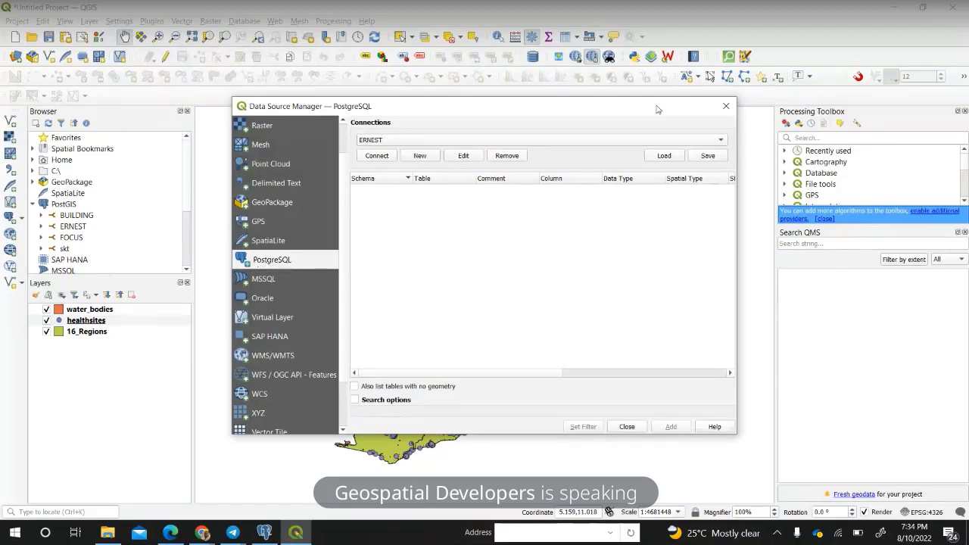
{"action": "left_click", "coordinate": [723, 106]}
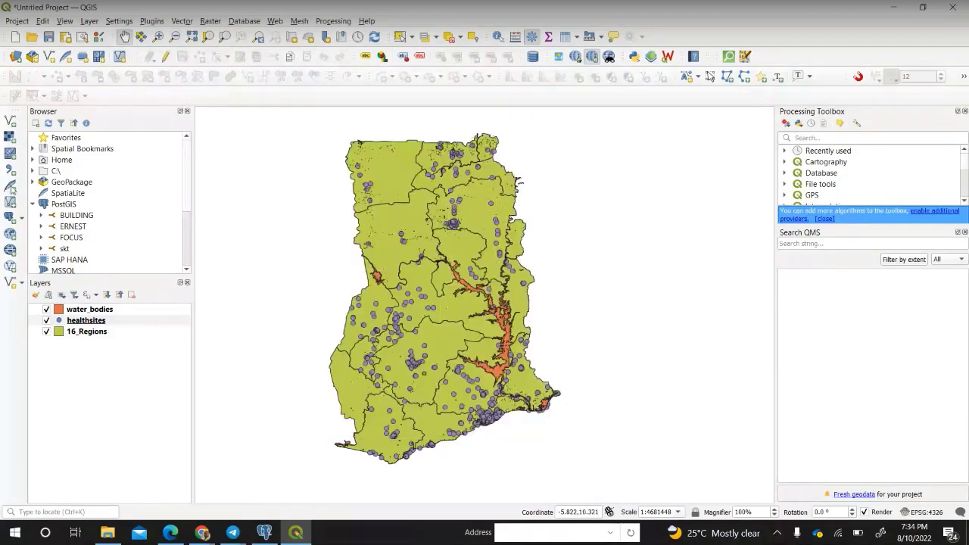
{"action": "key", "text": "ctrl+l"}
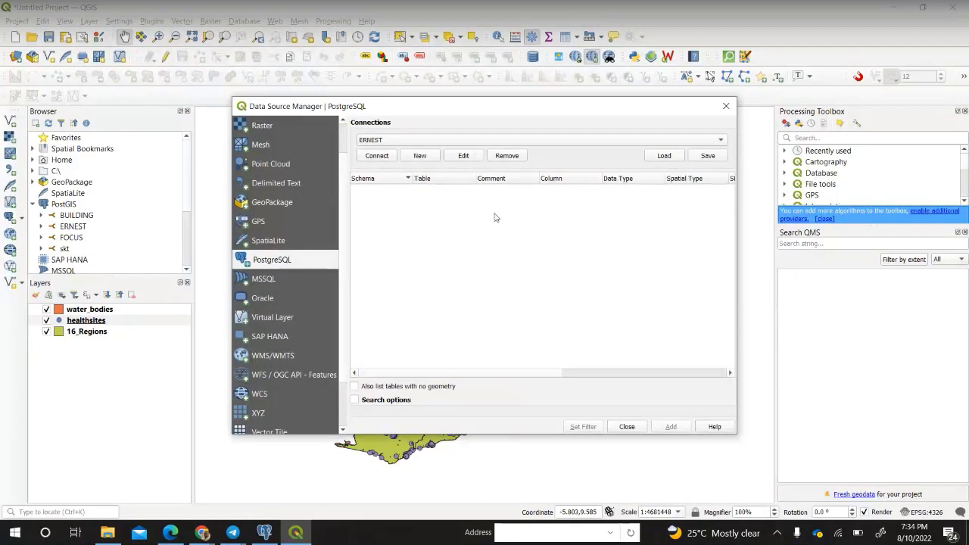
{"action": "left_click", "coordinate": [422, 156]}
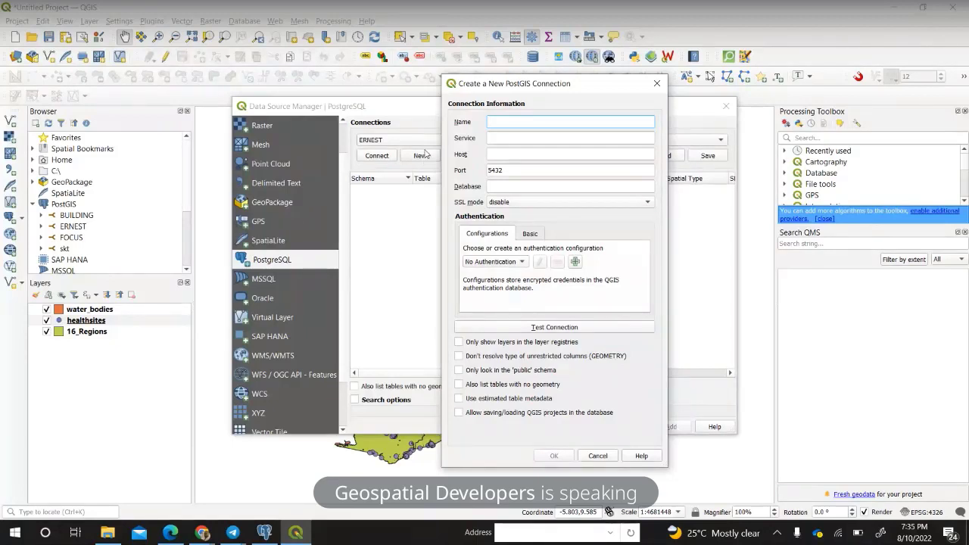
Name the connection WEBGIS, with host localhost, port 5432, database WEBGIS, and Basic authentication.
{"action": "type", "text": "WEBGIS"}
{"action": "key", "text": "Tab"}
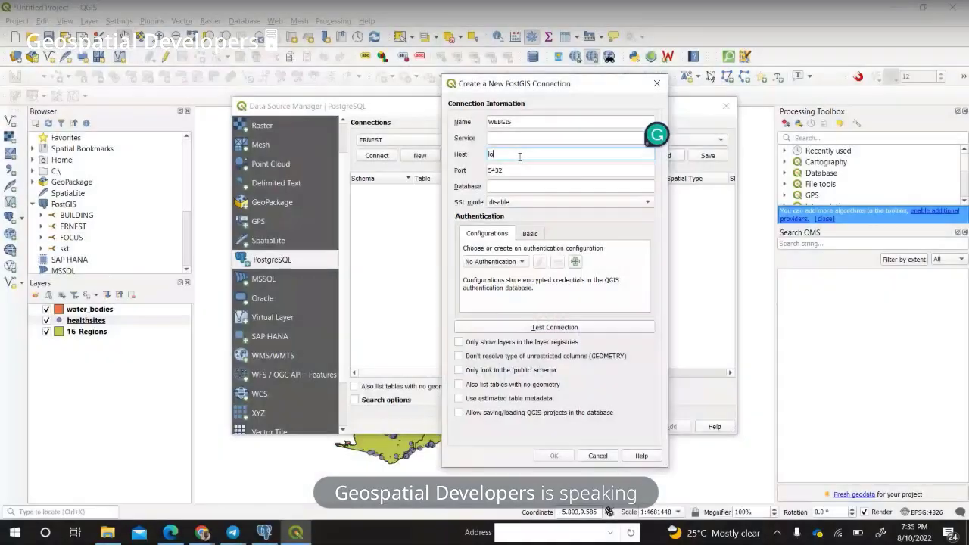
{"action": "type", "text": "c"}
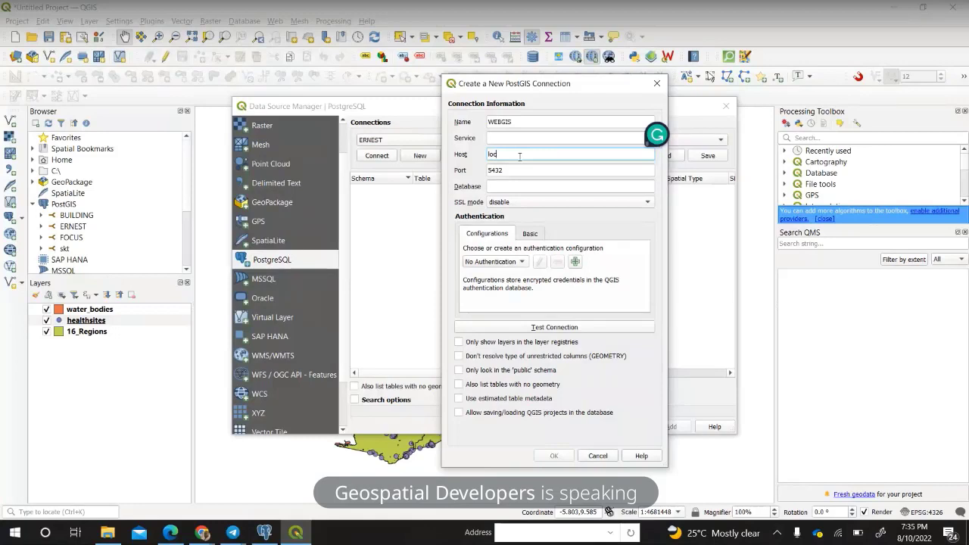
{"action": "type", "text": "alhost"}
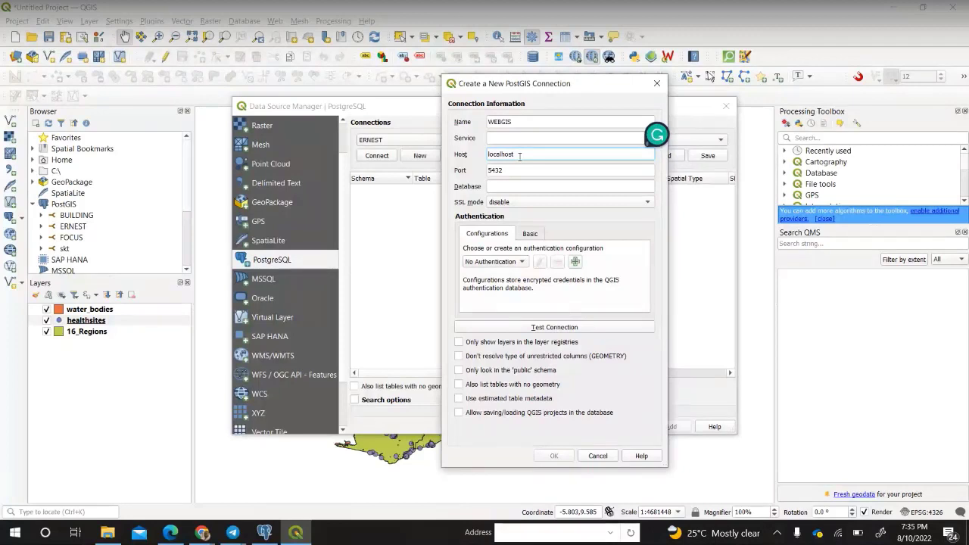
{"action": "left_click", "coordinate": [522, 173]}
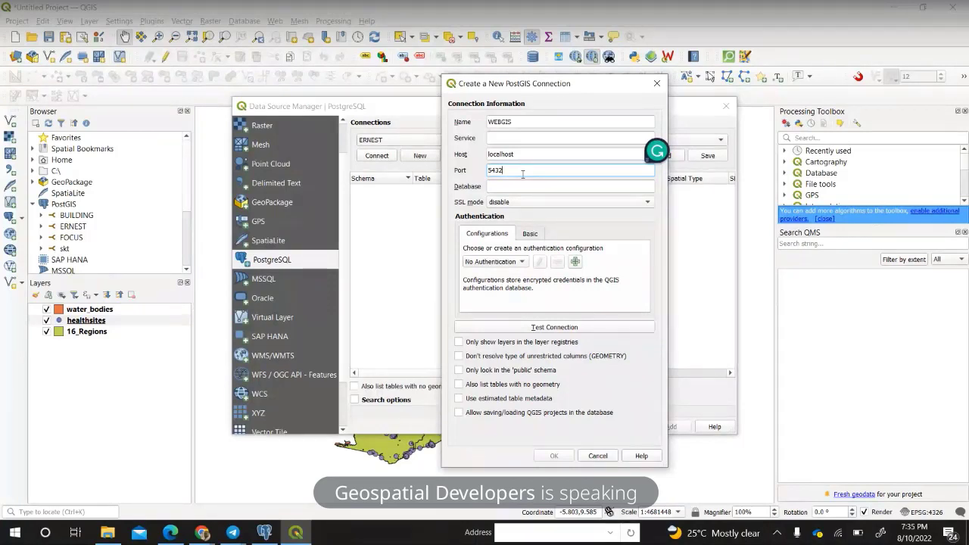
{"action": "left_click", "coordinate": [522, 186]}
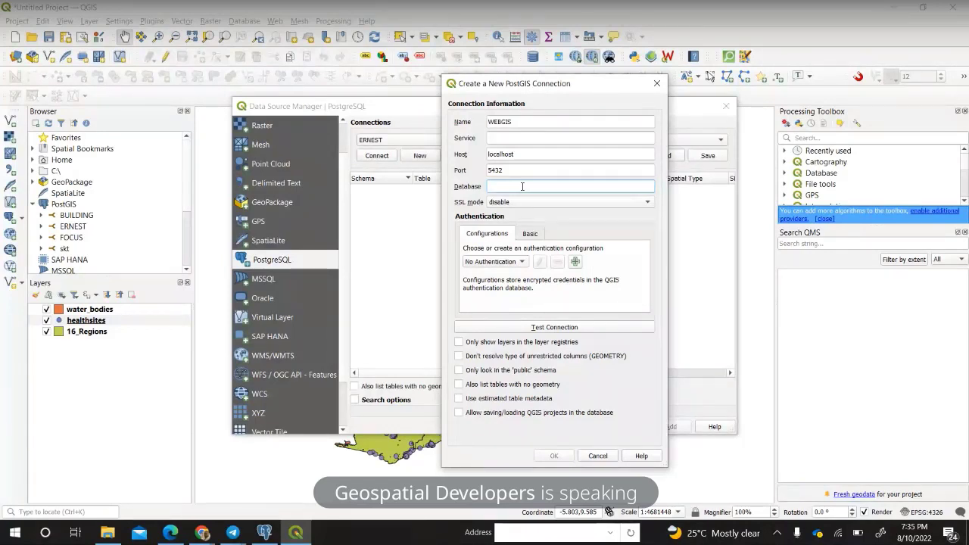
{"action": "type", "text": "WEBGIS"}
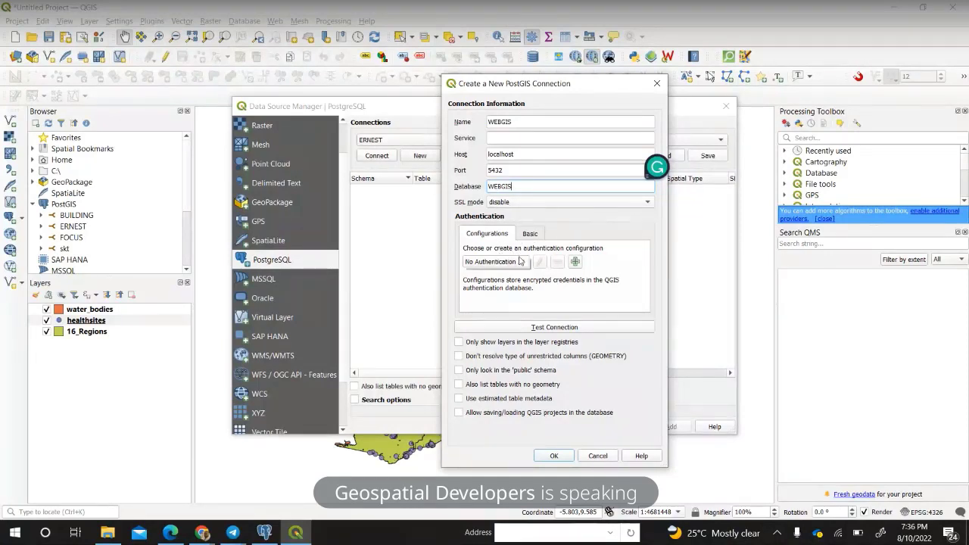
{"action": "left_click", "coordinate": [528, 235]}
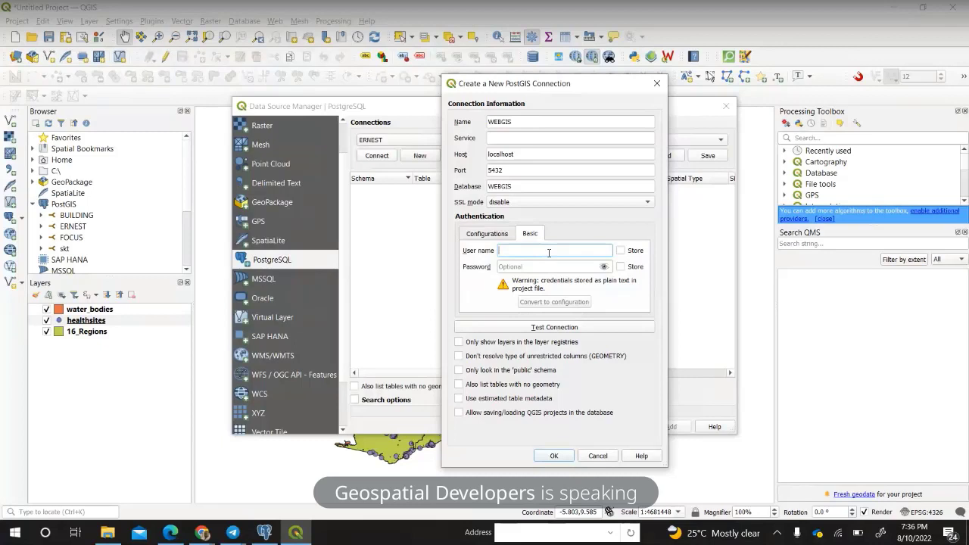
Enter user postgres and the database password, store both, and test the WEBGIS connection.
{"action": "type", "text": "postgres"}
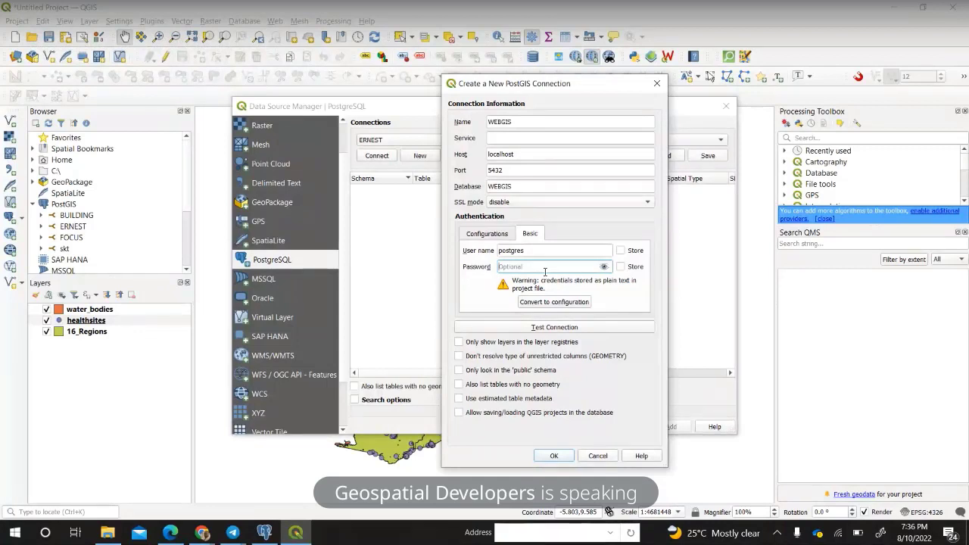
{"action": "type", "text": "postgresql"}
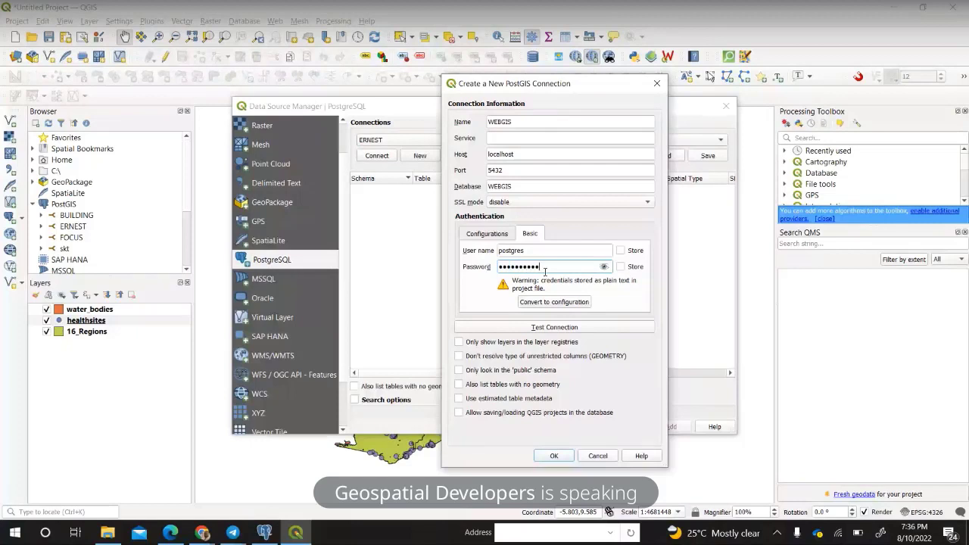
{"action": "left_click", "coordinate": [620, 250]}
{"action": "left_click", "coordinate": [621, 267]}
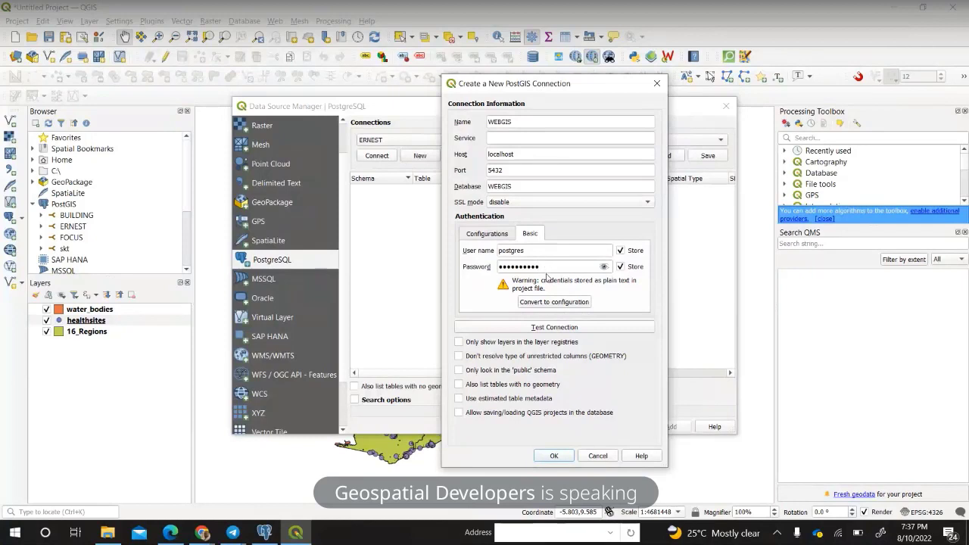
{"action": "left_click", "coordinate": [547, 328]}
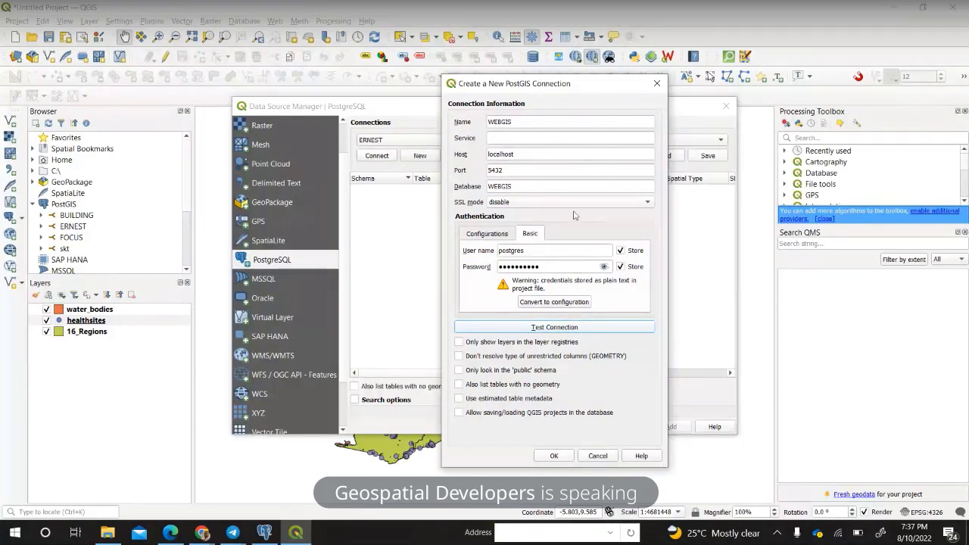
{"action": "left_click", "coordinate": [569, 327]}
Save the WEBGIS connection, accept the password warning, connect to WEBGIS, and close the manager.
{"action": "left_click", "coordinate": [553, 457]}
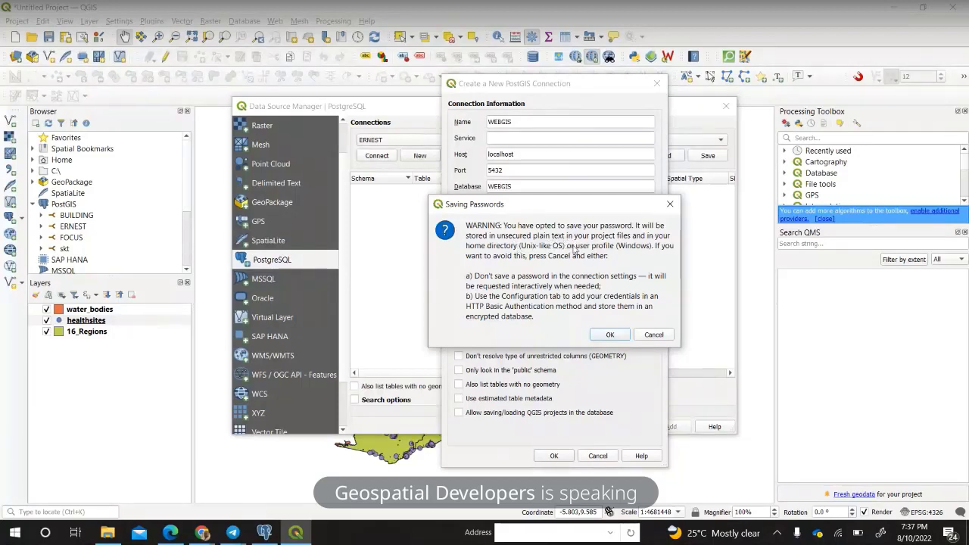
{"action": "left_click", "coordinate": [621, 337]}
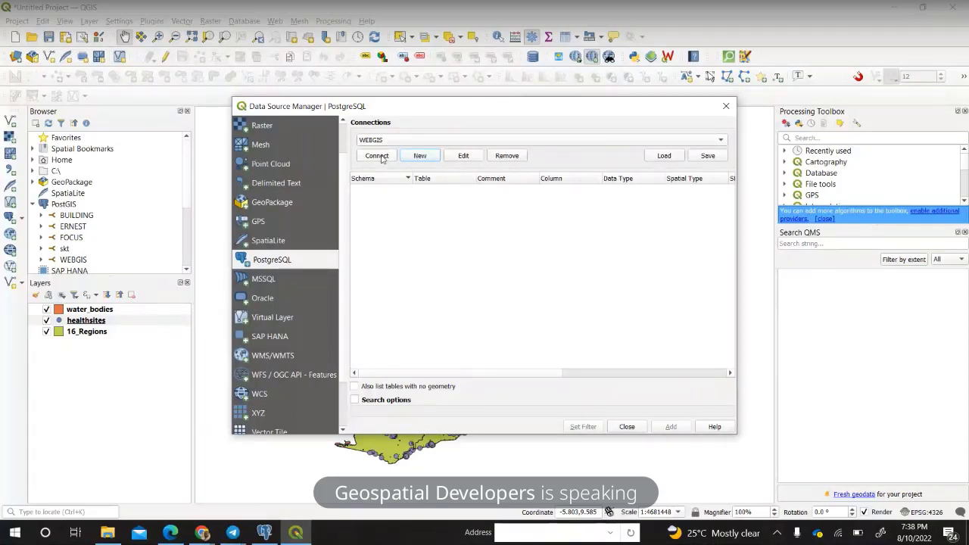
{"action": "left_click", "coordinate": [393, 143]}
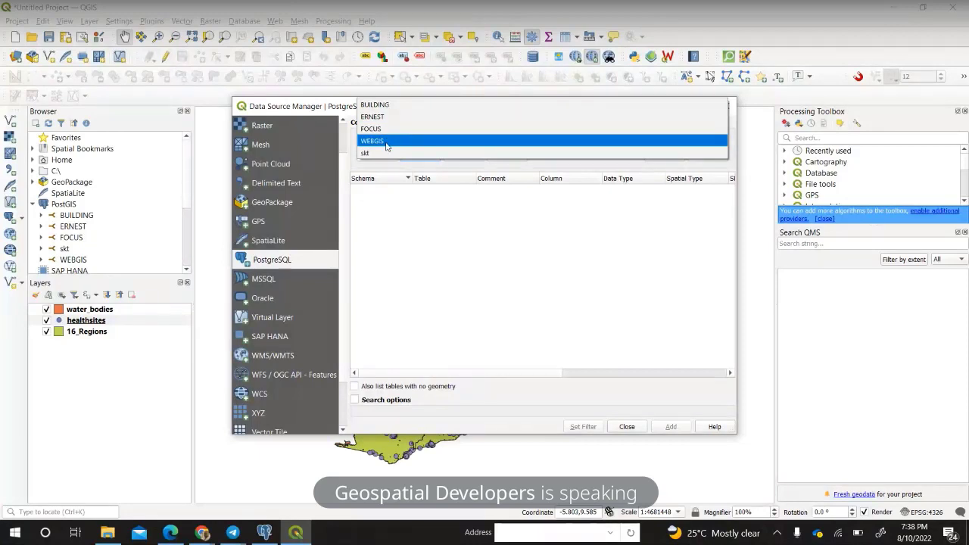
{"action": "left_click", "coordinate": [386, 143]}
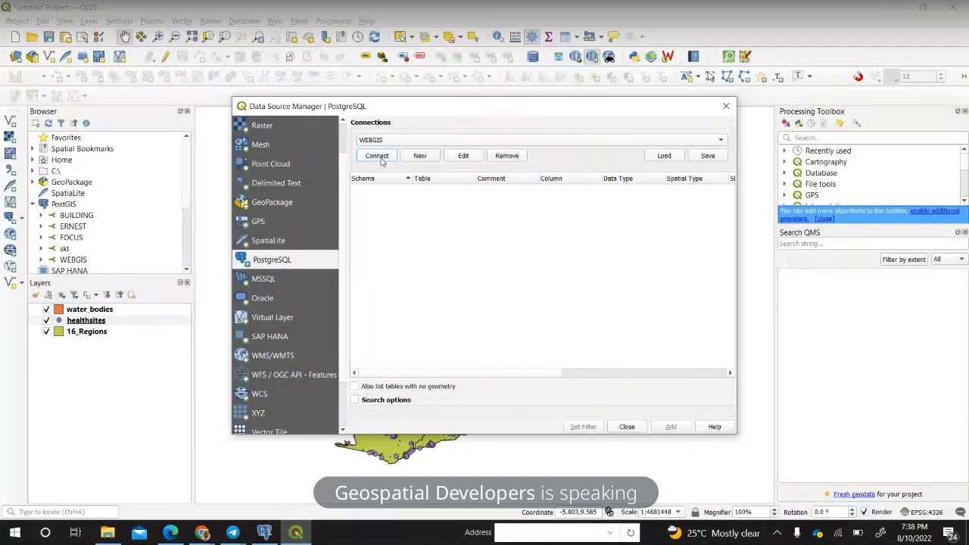
{"action": "left_click", "coordinate": [383, 157]}
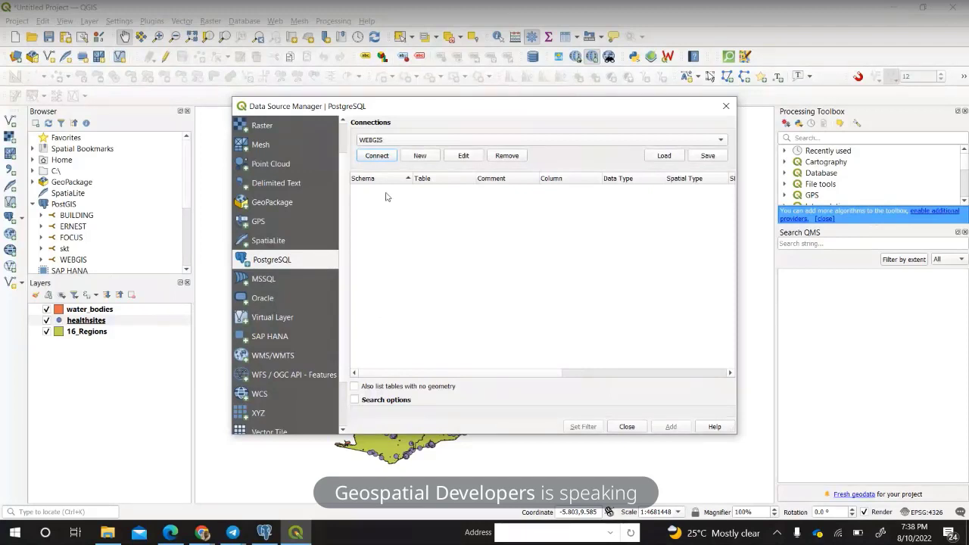
{"action": "left_click", "coordinate": [636, 427]}
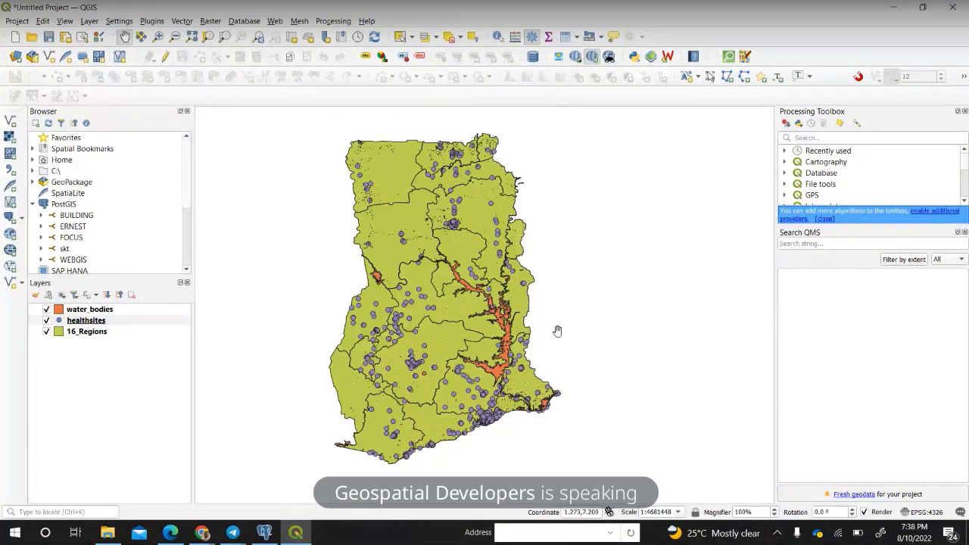
Open DB Manager from the Database menu and expand PostGIS > WEBGIS > public.
{"action": "left_click", "coordinate": [244, 21]}
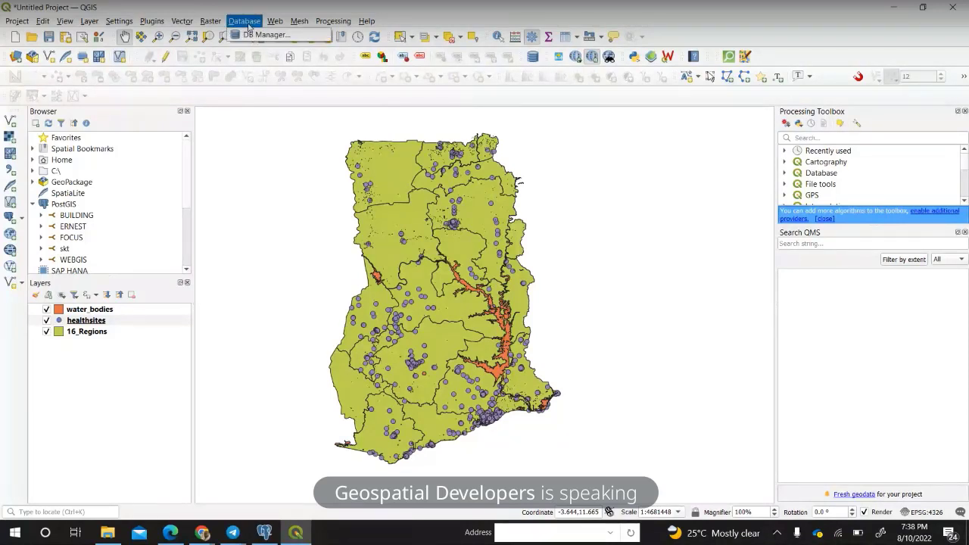
{"action": "left_click", "coordinate": [264, 35]}
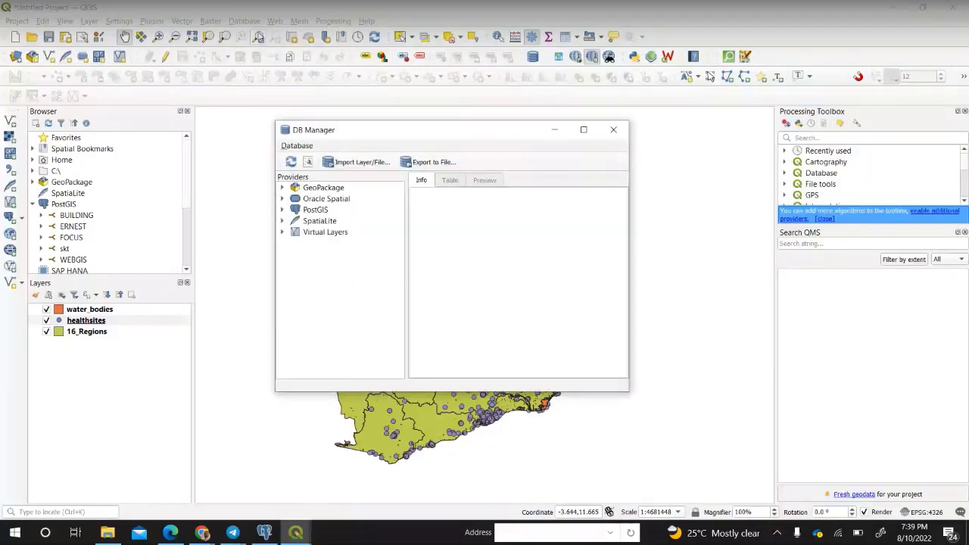
{"action": "left_click", "coordinate": [283, 211]}
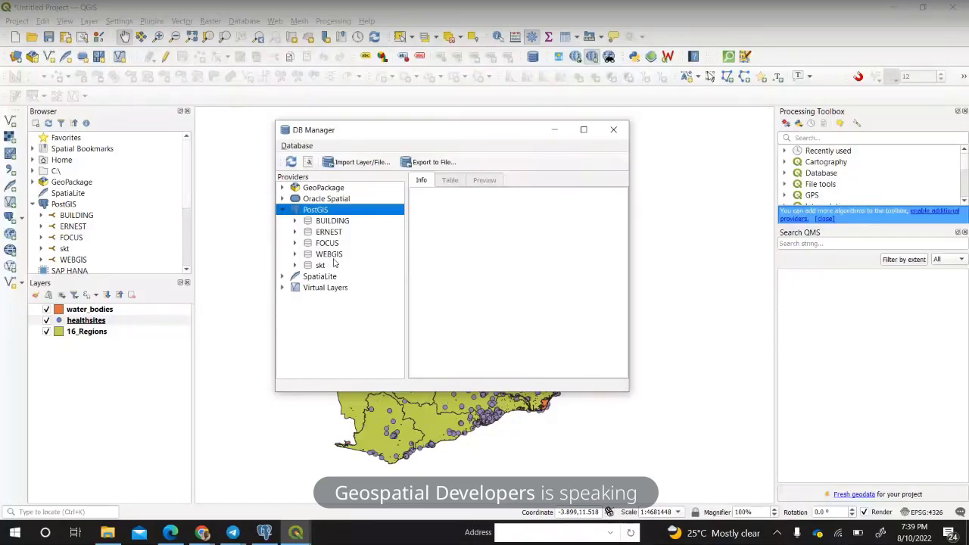
{"action": "left_click", "coordinate": [329, 257]}
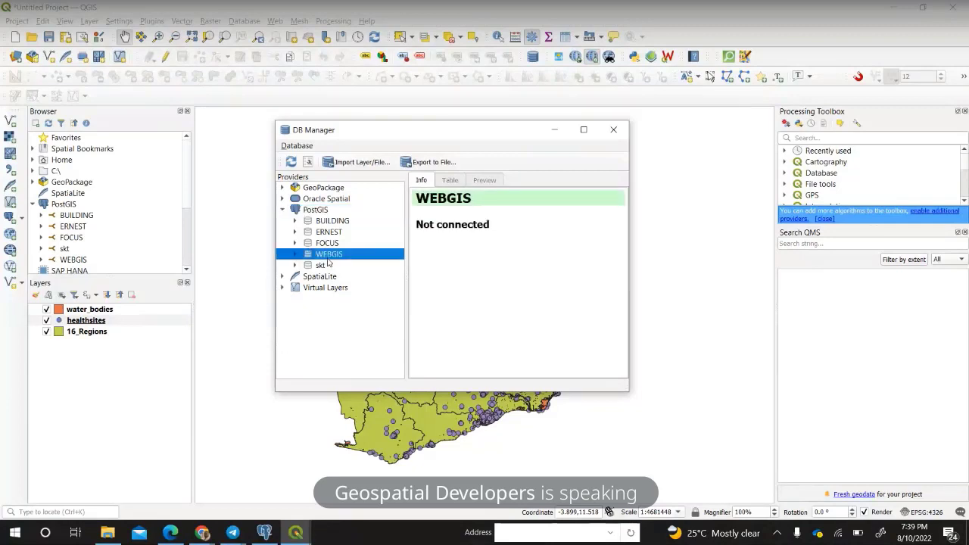
{"action": "left_click", "coordinate": [295, 255]}
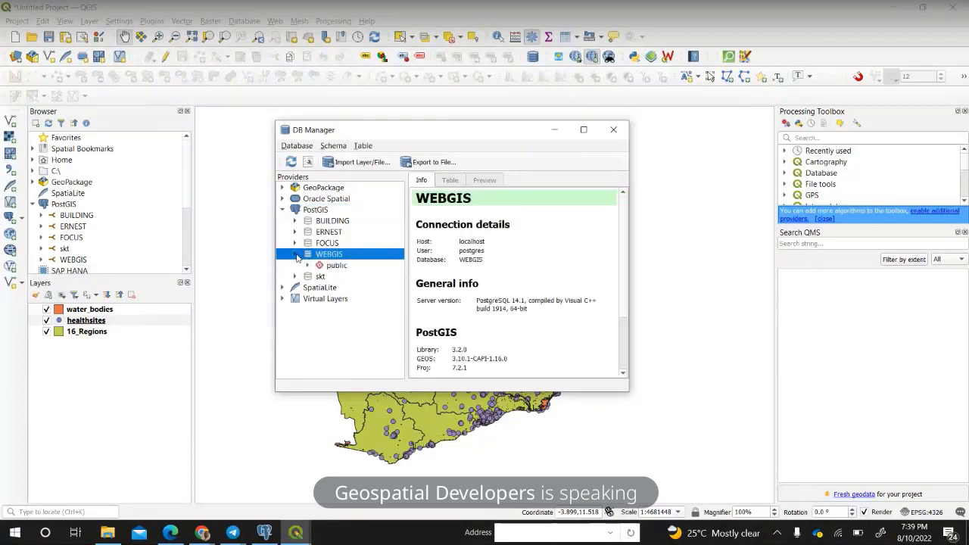
{"action": "left_click", "coordinate": [310, 267]}
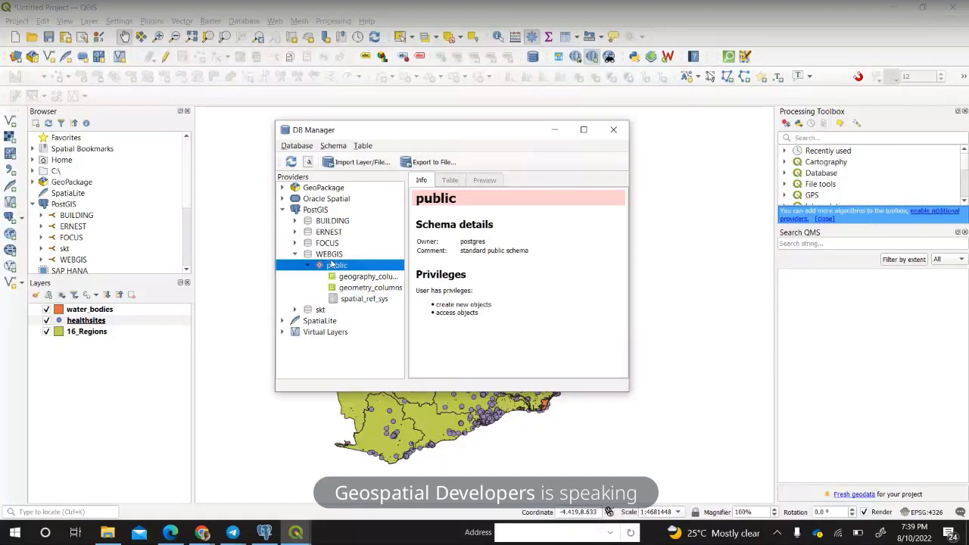
Start an Import Layer/File into public with water_bodies as the input layer.
{"action": "left_click", "coordinate": [358, 162]}
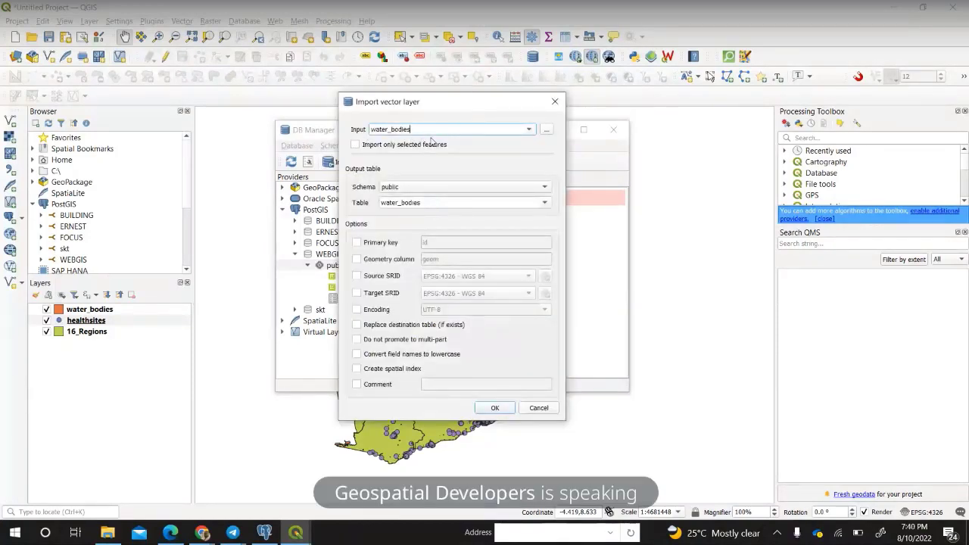
{"action": "left_click", "coordinate": [533, 132]}
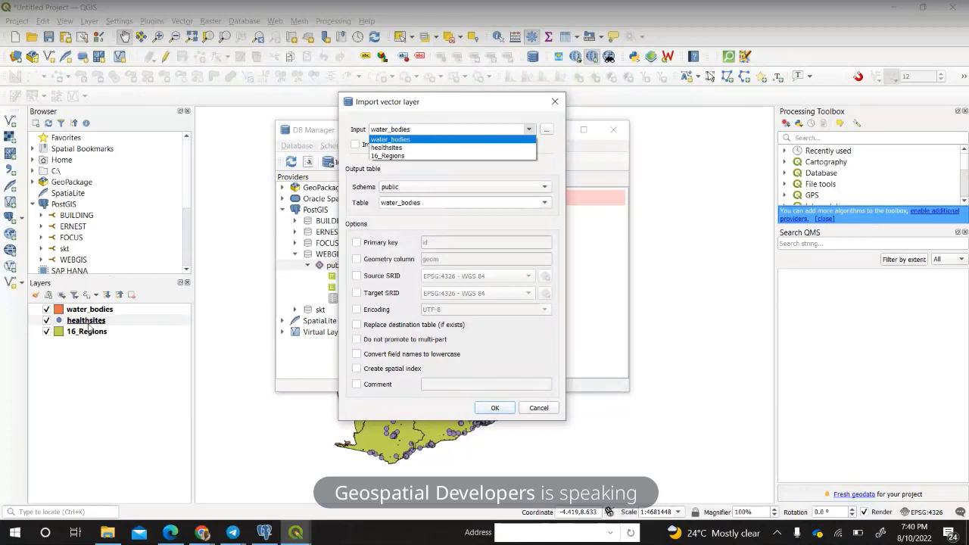
{"action": "left_click", "coordinate": [405, 141]}
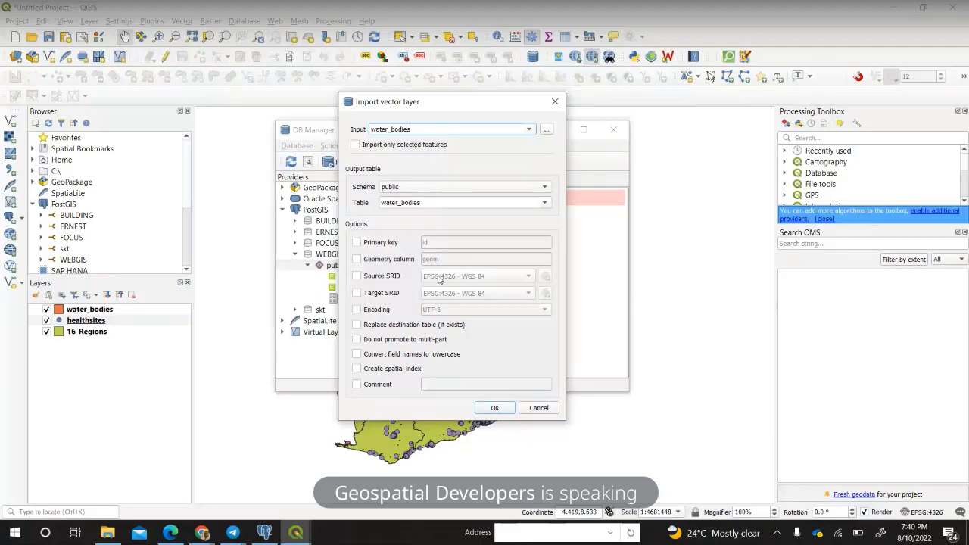
{"action": "left_click_drag", "start_coordinate": [464, 101], "coordinate": [638, 96]}
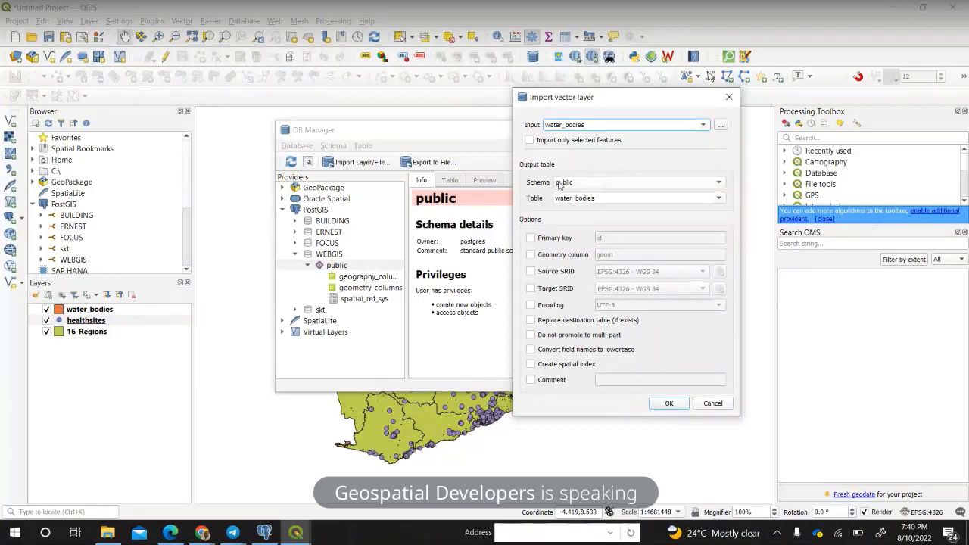
Set the target schema to public and the output table name to rivers.
{"action": "left_click", "coordinate": [614, 185]}
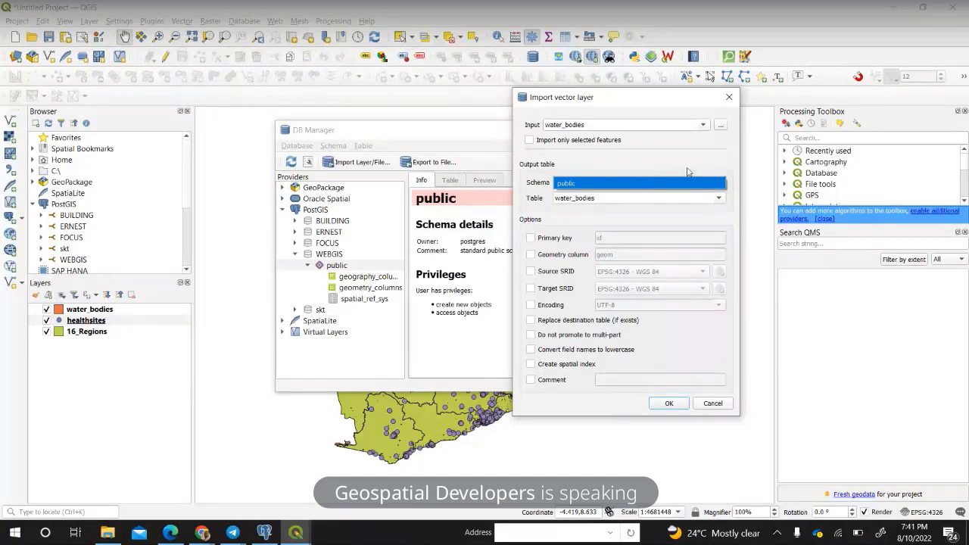
{"action": "left_click", "coordinate": [609, 197]}
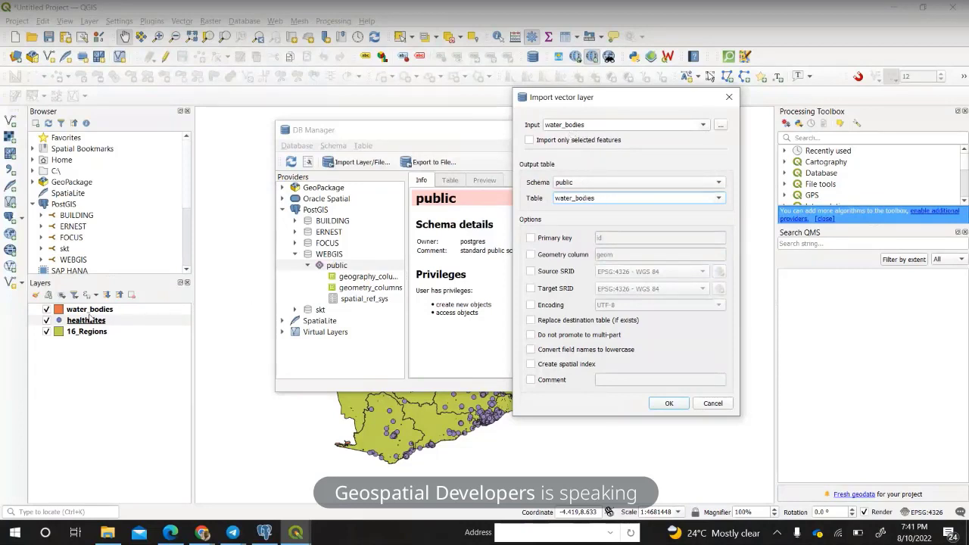
{"action": "double_click", "coordinate": [608, 199]}
{"action": "type", "text": "river"}
{"action": "type", "text": "s"}
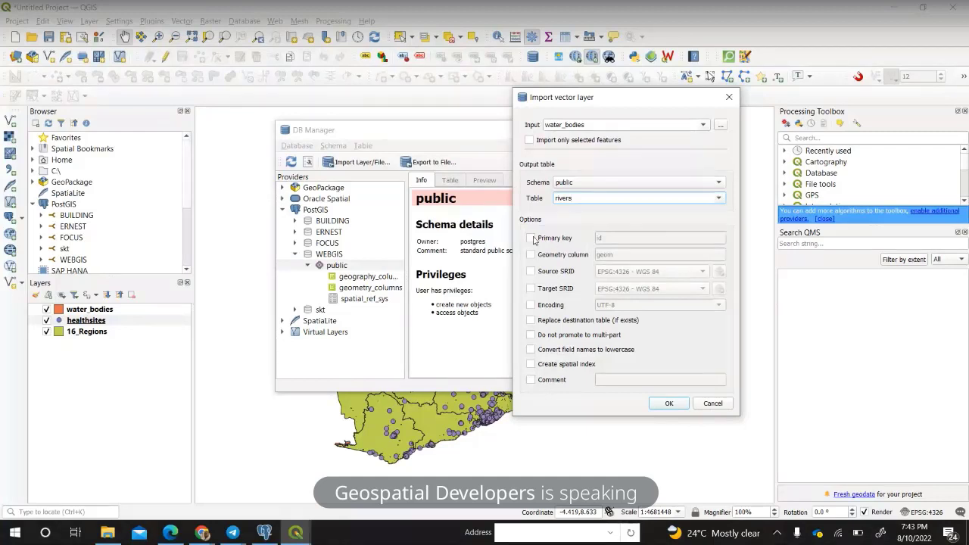
Enable id as primary key, geom as geometry column, and source SRID EPSG:4326 - WGS 84.
{"action": "left_click", "coordinate": [532, 238]}
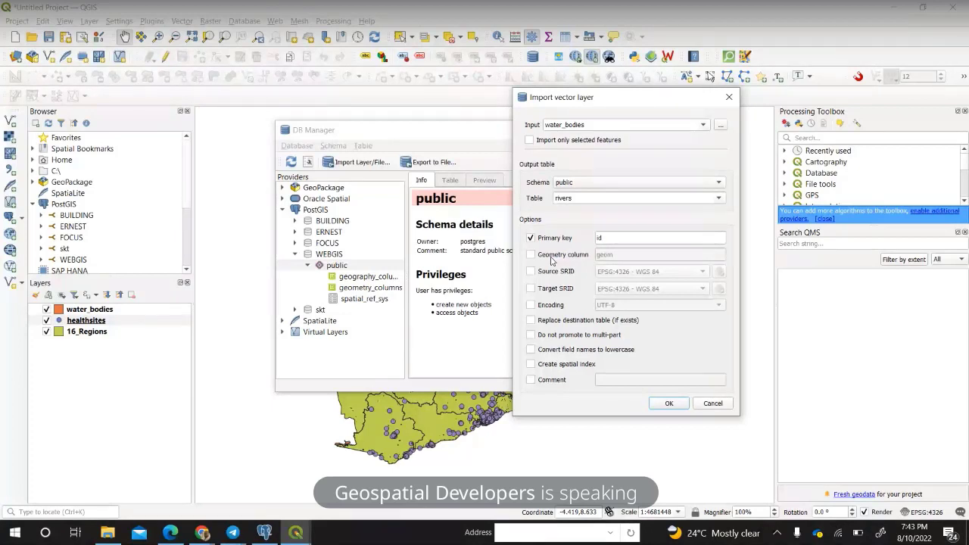
{"action": "left_click", "coordinate": [553, 257]}
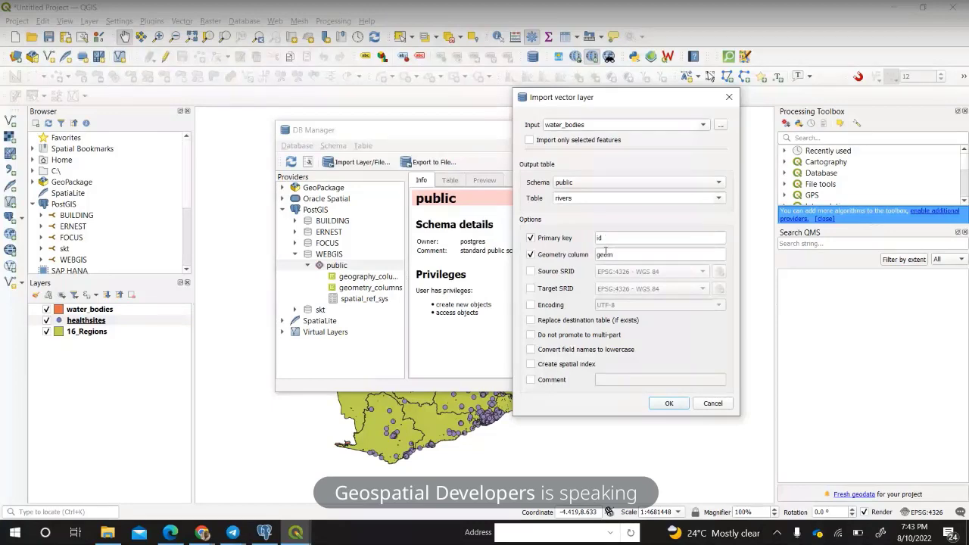
{"action": "left_click", "coordinate": [532, 273]}
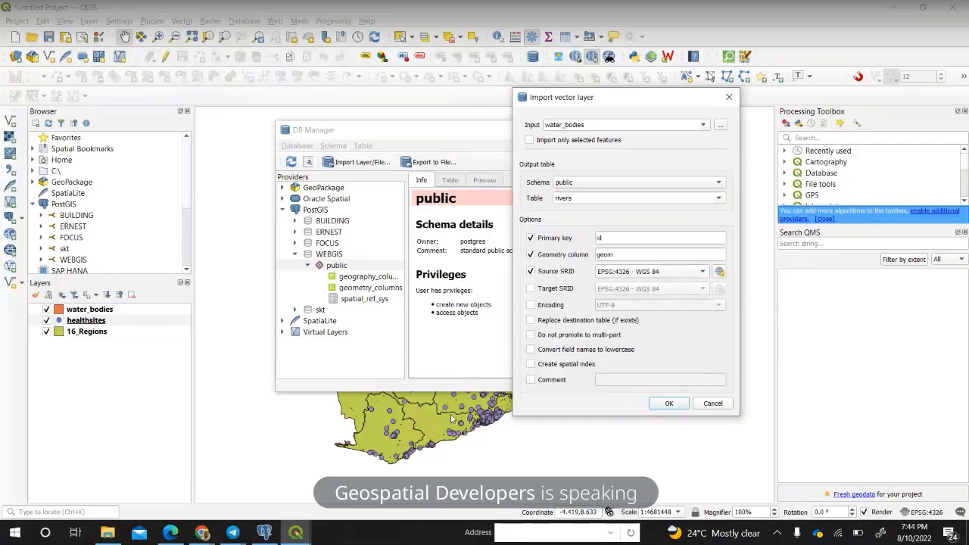
{"action": "left_click", "coordinate": [719, 274]}
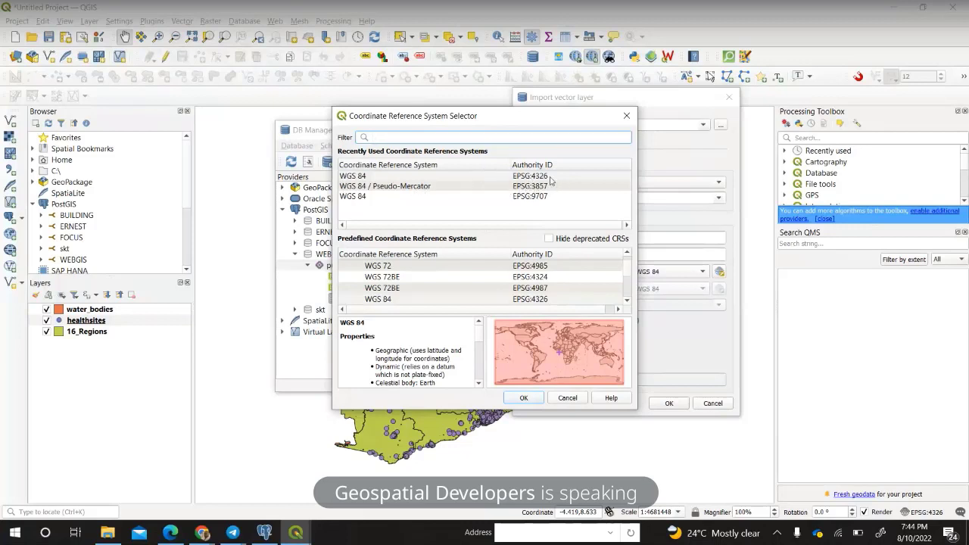
{"action": "left_click", "coordinate": [626, 116]}
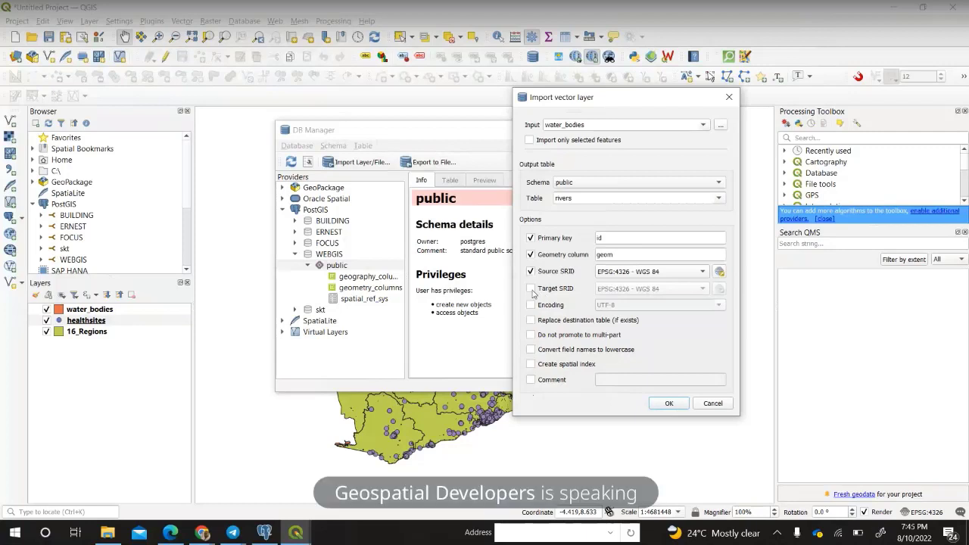
Enable target SRID EPSG:4326 and UTF-8 encoding, then select the rivers table name.
{"action": "left_click", "coordinate": [530, 289]}
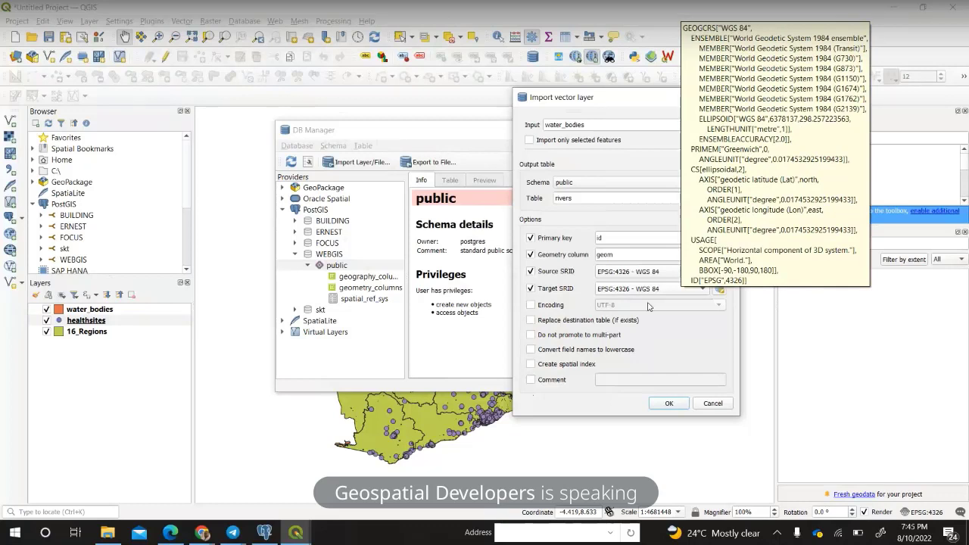
{"action": "left_click", "coordinate": [530, 288]}
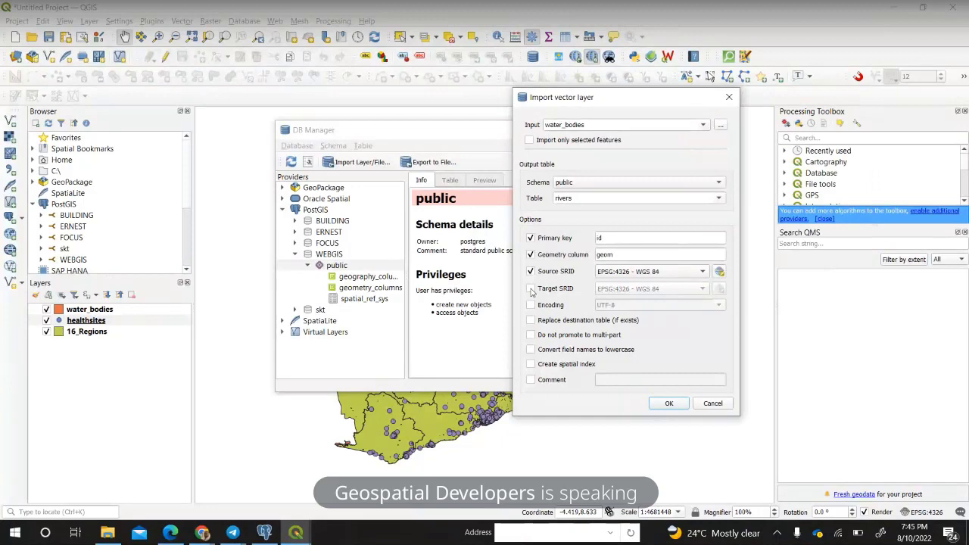
{"action": "left_click", "coordinate": [531, 288]}
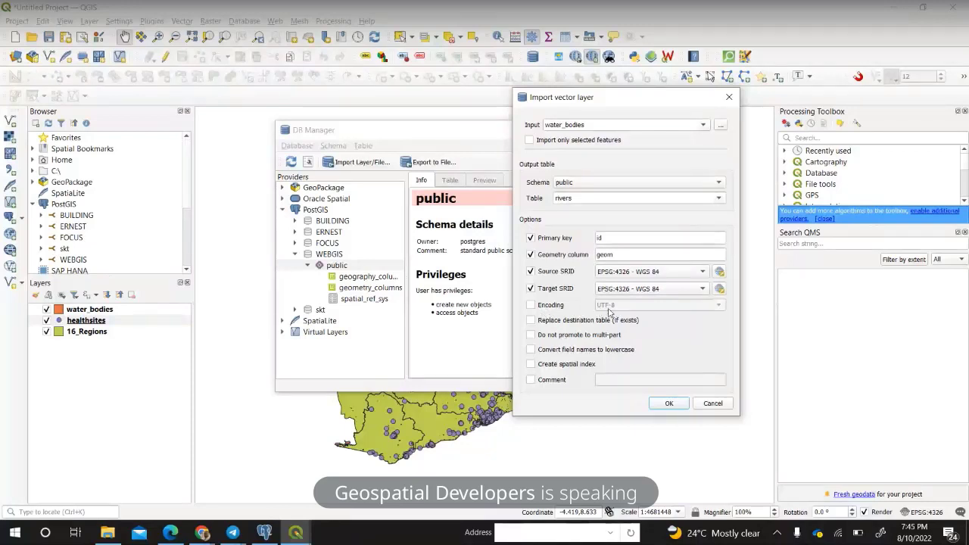
{"action": "left_click", "coordinate": [531, 304]}
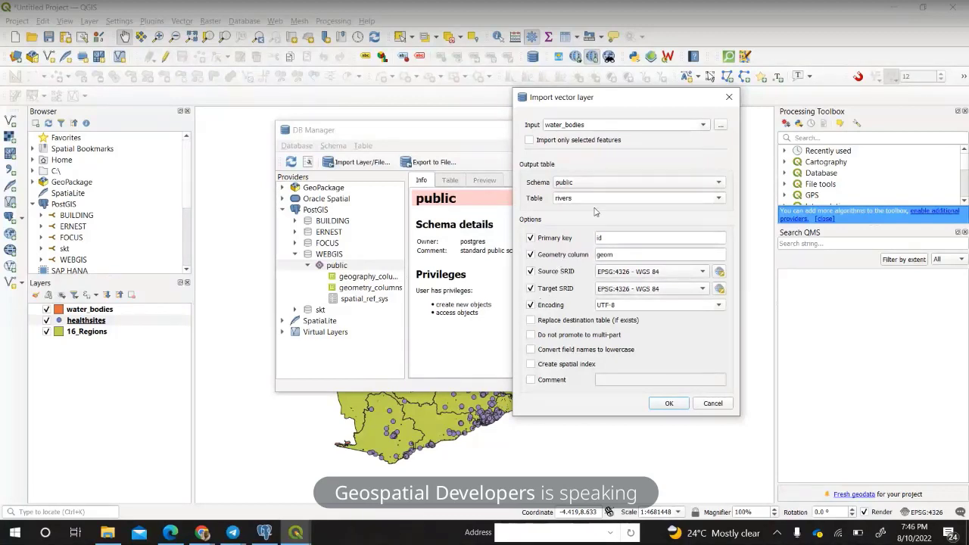
{"action": "left_click_drag", "start_coordinate": [578, 198], "coordinate": [551, 198]}
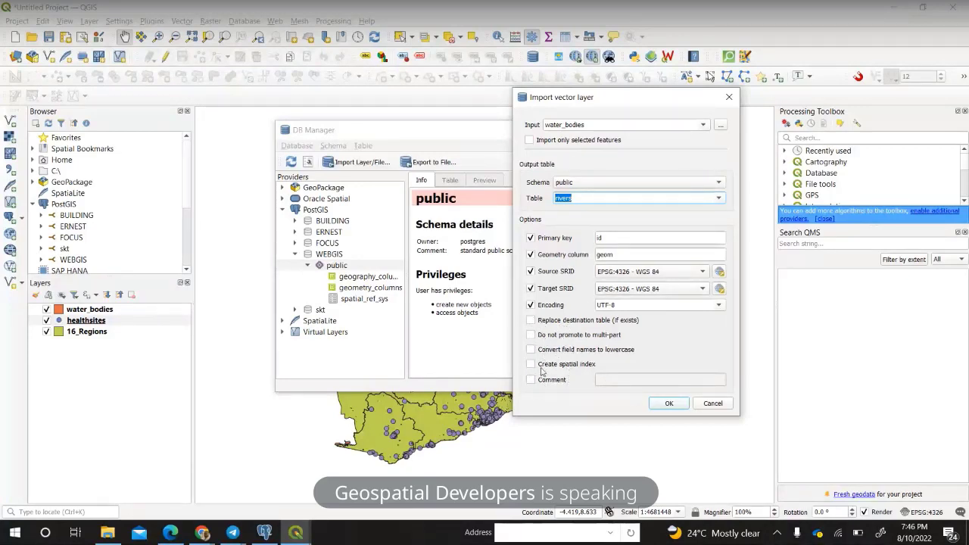
Run the import and inspect the new rivers table: 2631 rows, MULTIPOLYGON, WGS 84.
{"action": "left_click", "coordinate": [679, 405]}
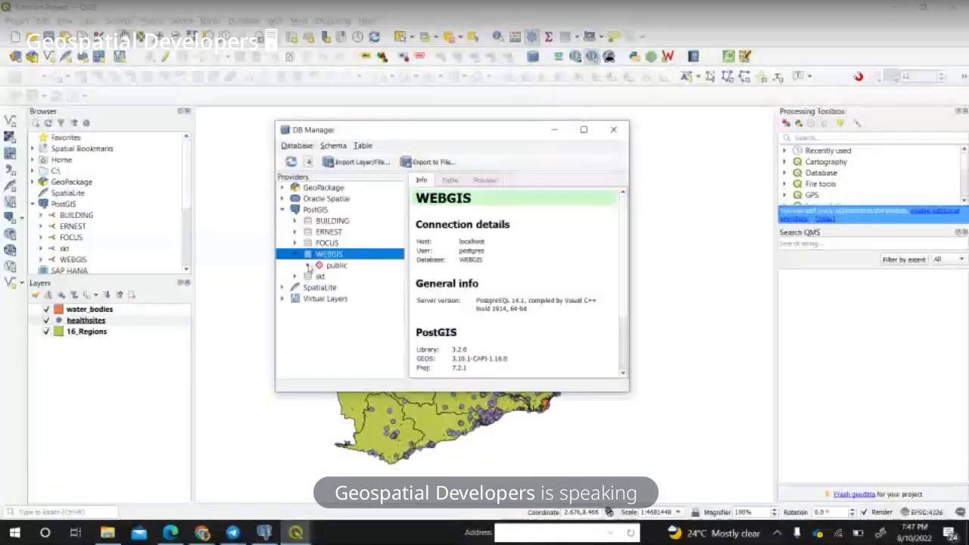
{"action": "left_click", "coordinate": [309, 268]}
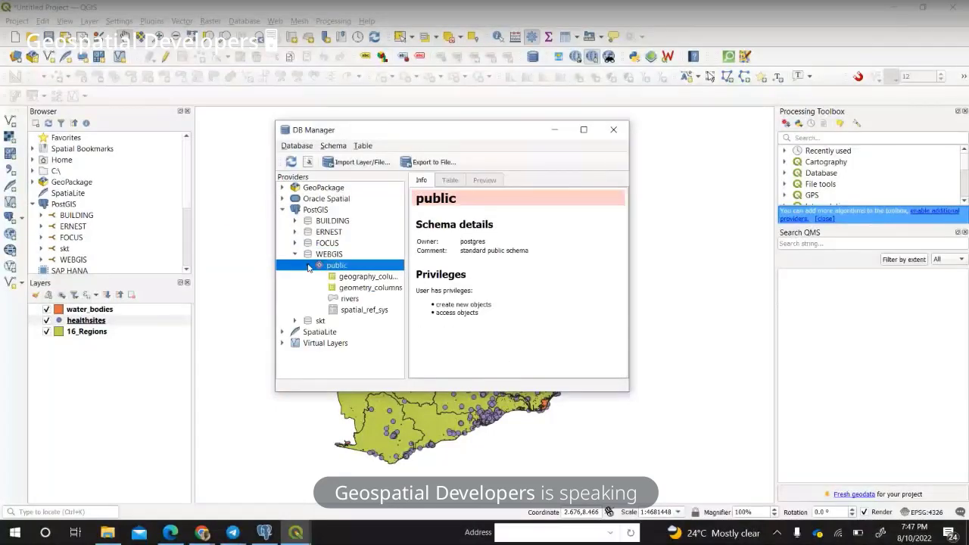
{"action": "left_click", "coordinate": [349, 301]}
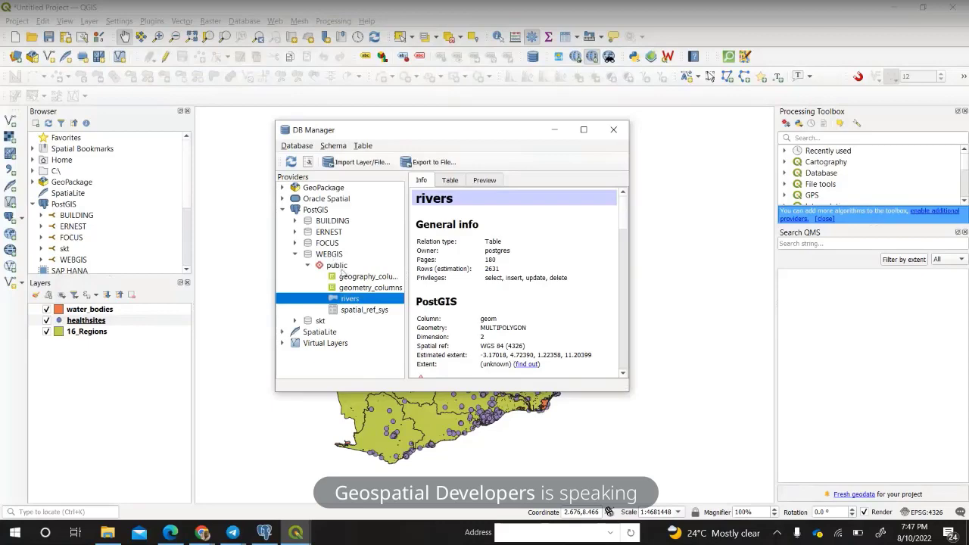
{"action": "left_click", "coordinate": [270, 532]}
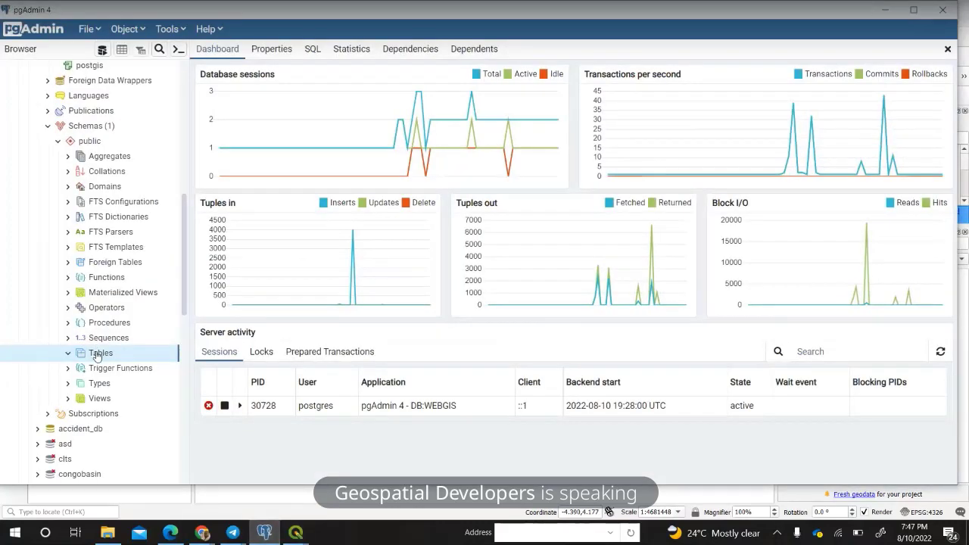
Refresh the Tables group and the WEBGIS database in pgAdmin, then select the rivers table.
{"action": "right_click", "coordinate": [98, 353]}
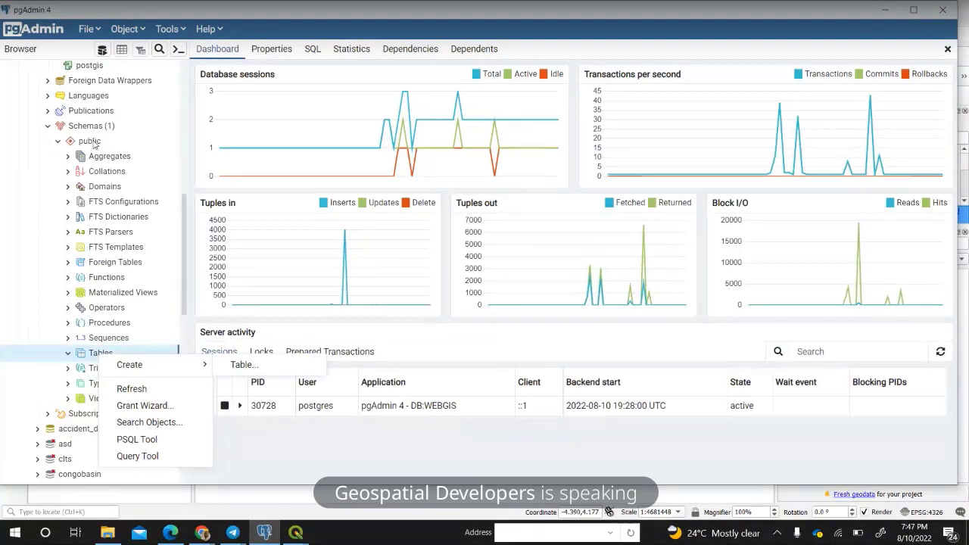
{"action": "left_click", "coordinate": [128, 389]}
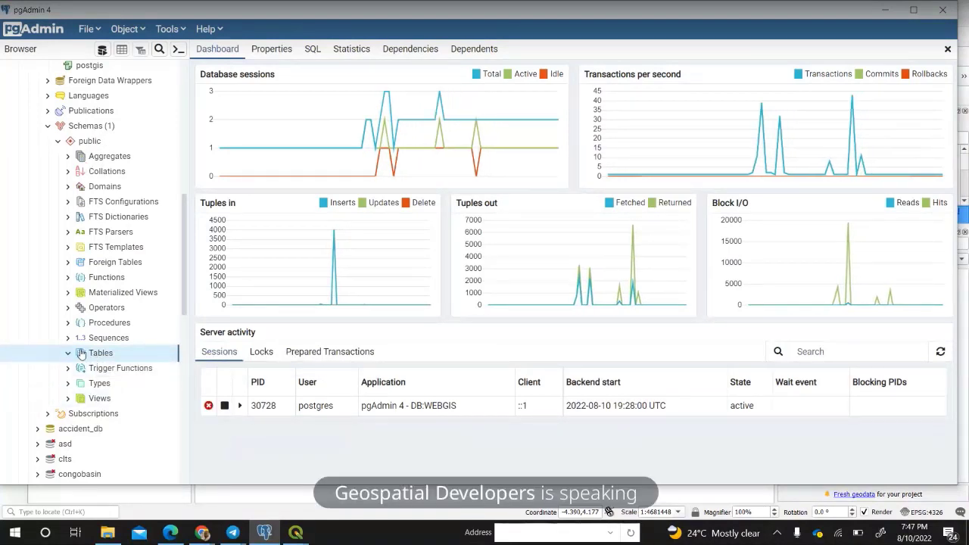
{"action": "scroll", "coordinate": [102, 257], "scroll_direction": "up", "scroll_amount": 5}
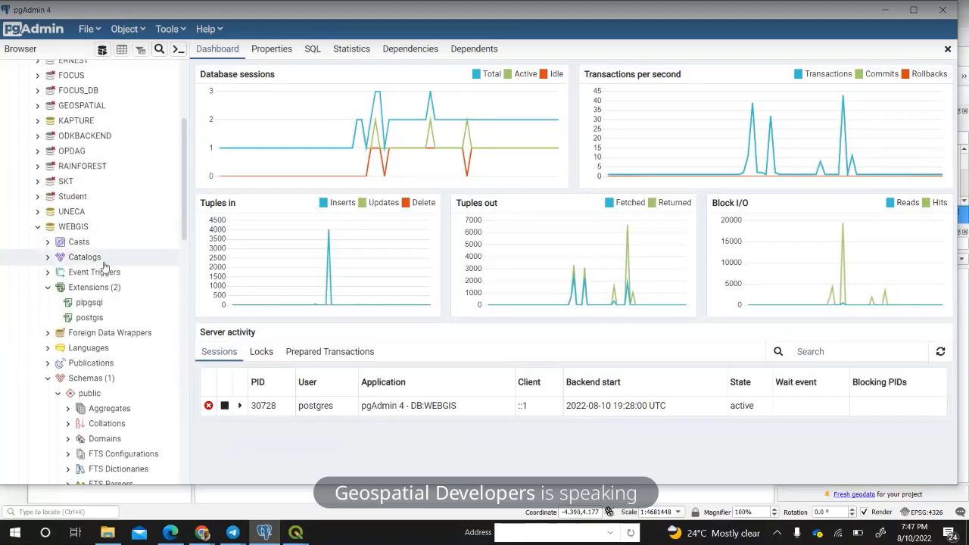
{"action": "scroll", "coordinate": [102, 261], "scroll_direction": "down", "scroll_amount": 1}
{"action": "right_click", "coordinate": [76, 164]}
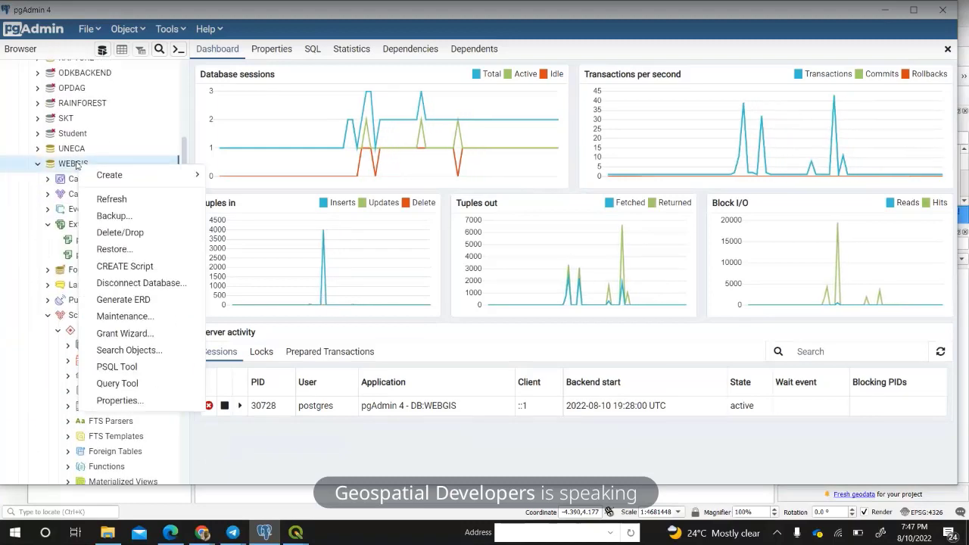
{"action": "left_click", "coordinate": [106, 198]}
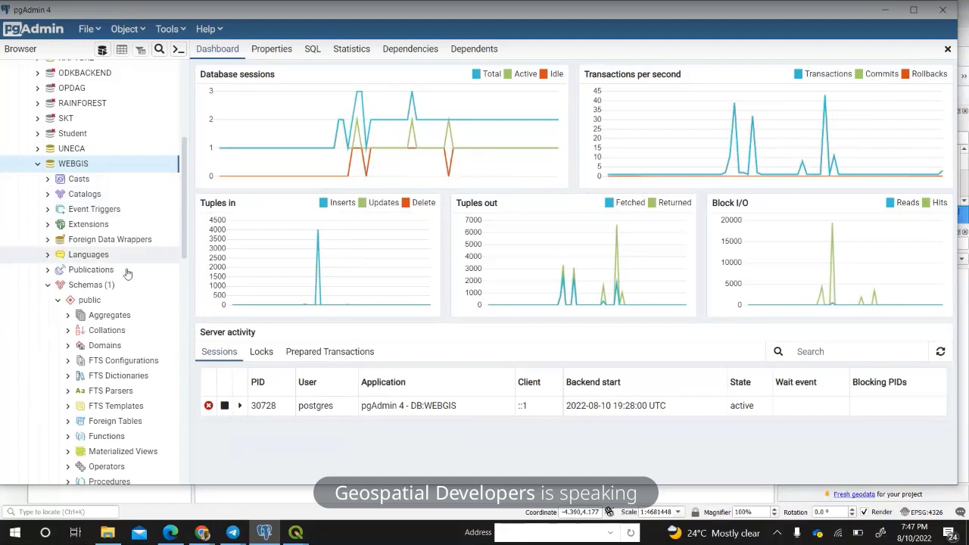
{"action": "scroll", "coordinate": [131, 232], "scroll_direction": "down", "scroll_amount": 5}
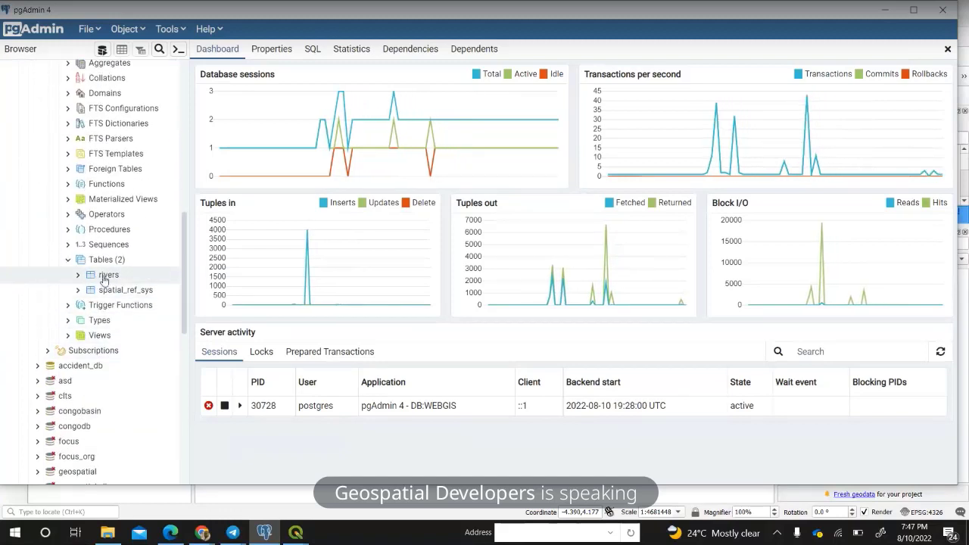
{"action": "left_click", "coordinate": [94, 279]}
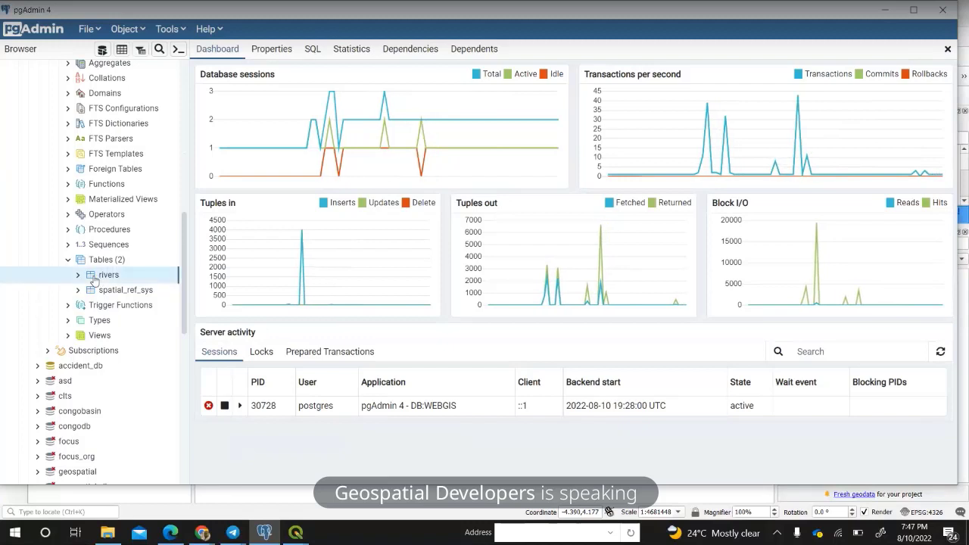
View the rivers table's rows and scroll across to the osm_id, code, fclass and name columns.
{"action": "left_click", "coordinate": [121, 50]}
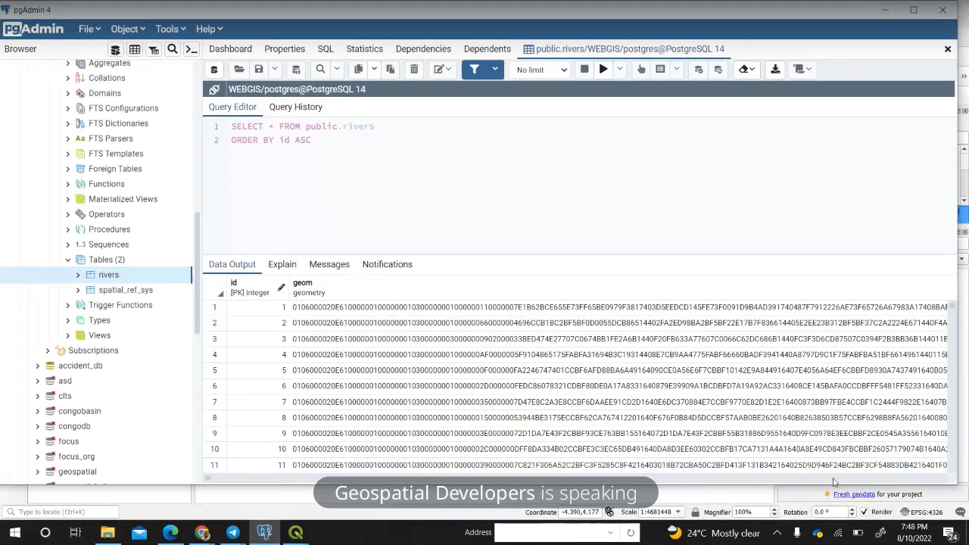
{"action": "scroll", "coordinate": [832, 482], "scroll_direction": "right", "scroll_amount": 10}
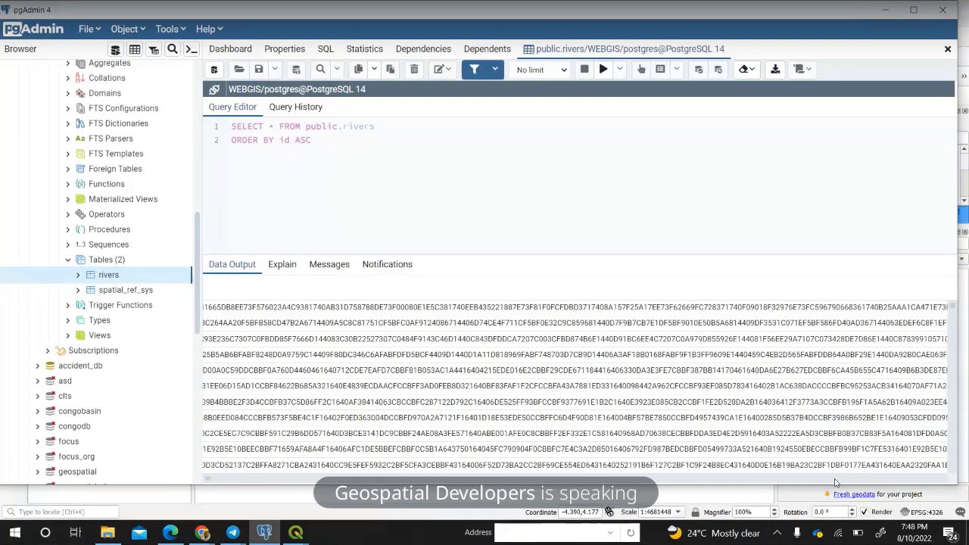
{"action": "scroll", "coordinate": [834, 482], "scroll_direction": "right", "scroll_amount": 10}
{"action": "scroll", "coordinate": [834, 482], "scroll_direction": "right", "scroll_amount": 15}
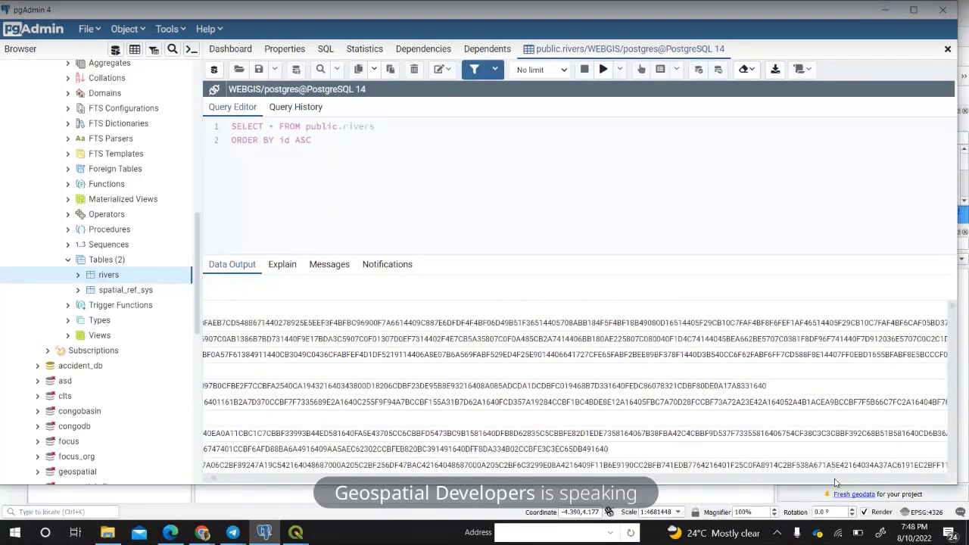
{"action": "left_click_drag", "start_coordinate": [748, 481], "coordinate": [939, 482]}
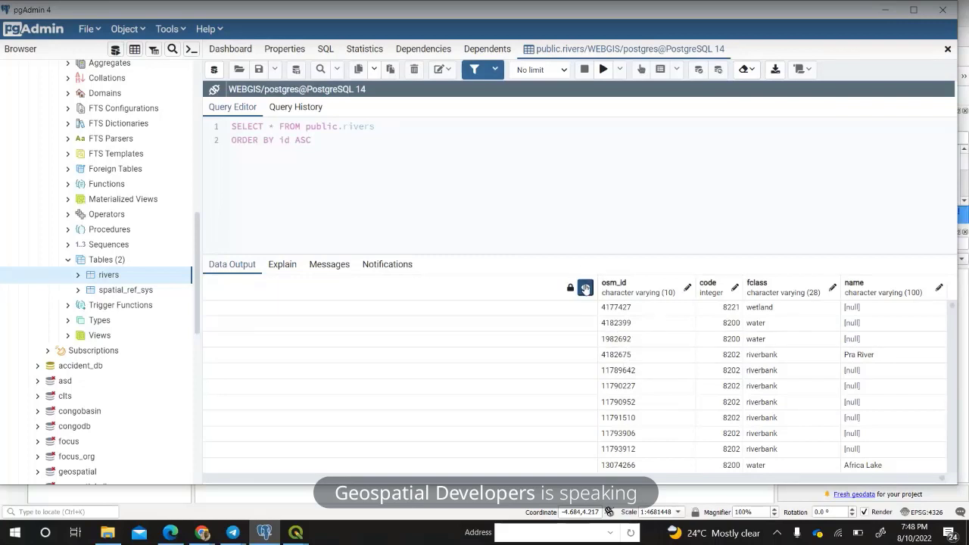
{"action": "left_click", "coordinate": [585, 289]}
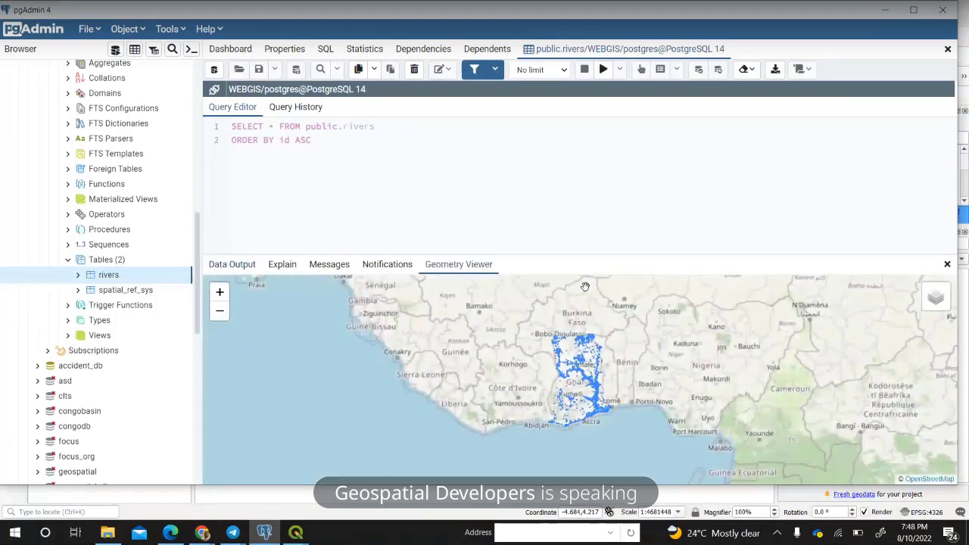
{"action": "scroll", "coordinate": [594, 379], "scroll_direction": "up", "scroll_amount": 2}
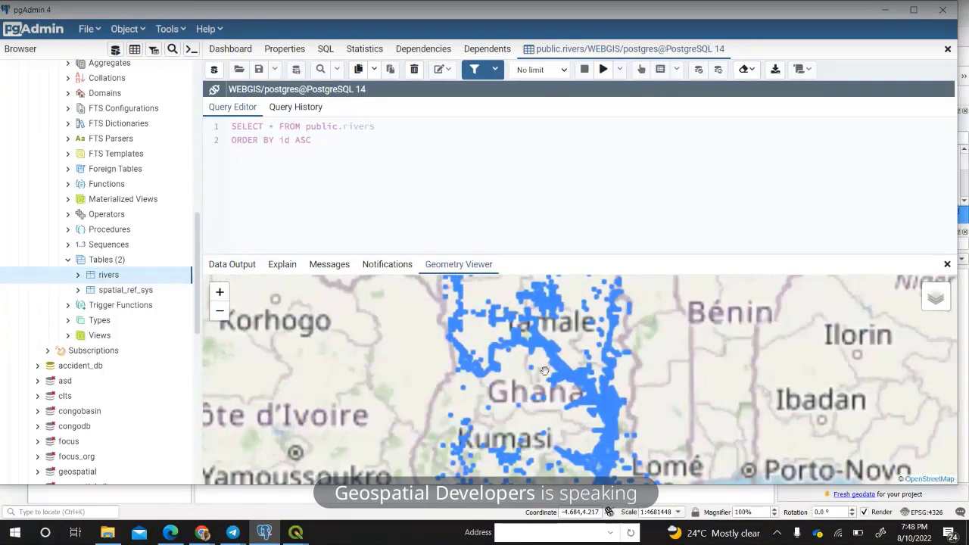
{"action": "left_click_drag", "start_coordinate": [612, 424], "coordinate": [592, 379]}
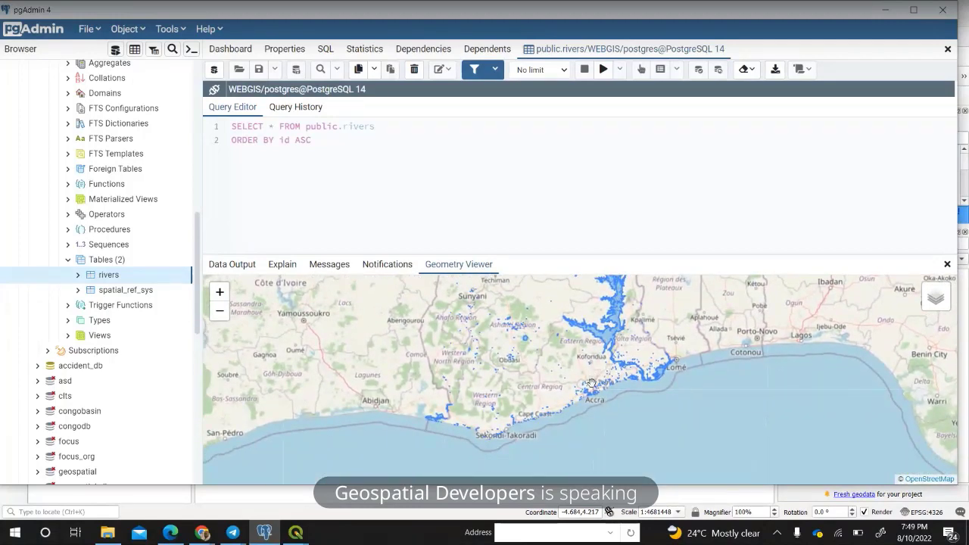
{"action": "scroll", "coordinate": [644, 379], "scroll_direction": "up", "scroll_amount": 2}
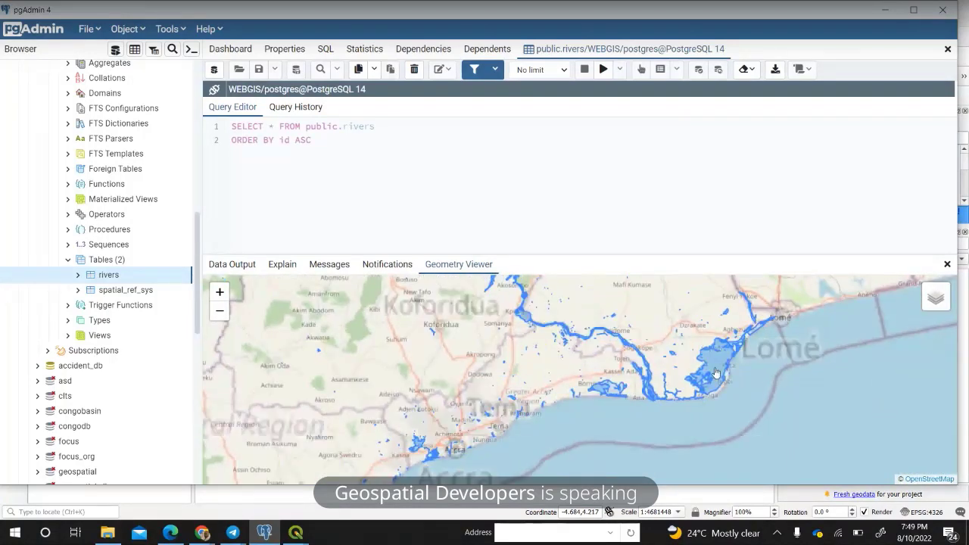
{"action": "left_click_drag", "start_coordinate": [551, 392], "coordinate": [720, 368]}
{"action": "left_click_drag", "start_coordinate": [647, 409], "coordinate": [572, 422]}
{"action": "scroll", "coordinate": [644, 355], "scroll_direction": "down", "scroll_amount": 2}
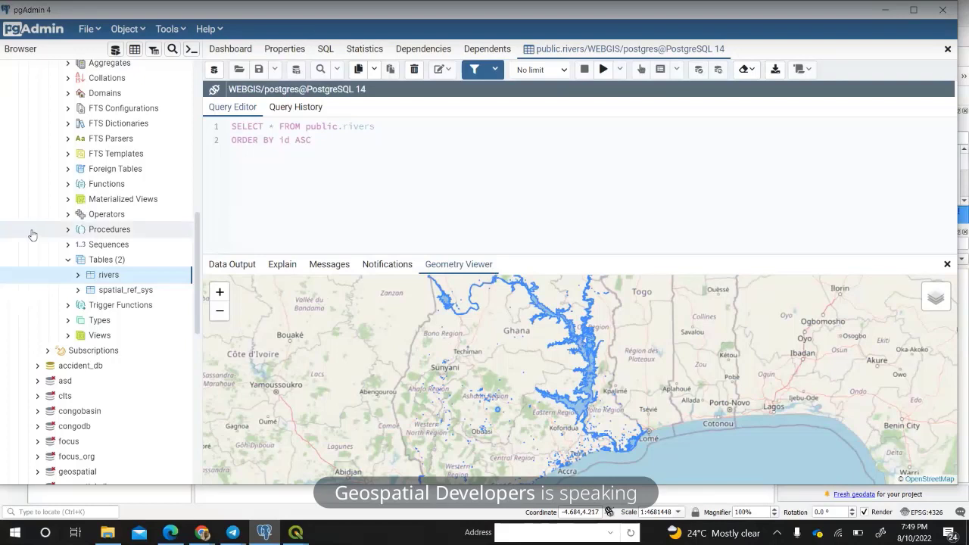
Minimize pgAdmin to bring back QGIS's DB Manager showing the rivers table details.
{"action": "left_click", "coordinate": [885, 11]}
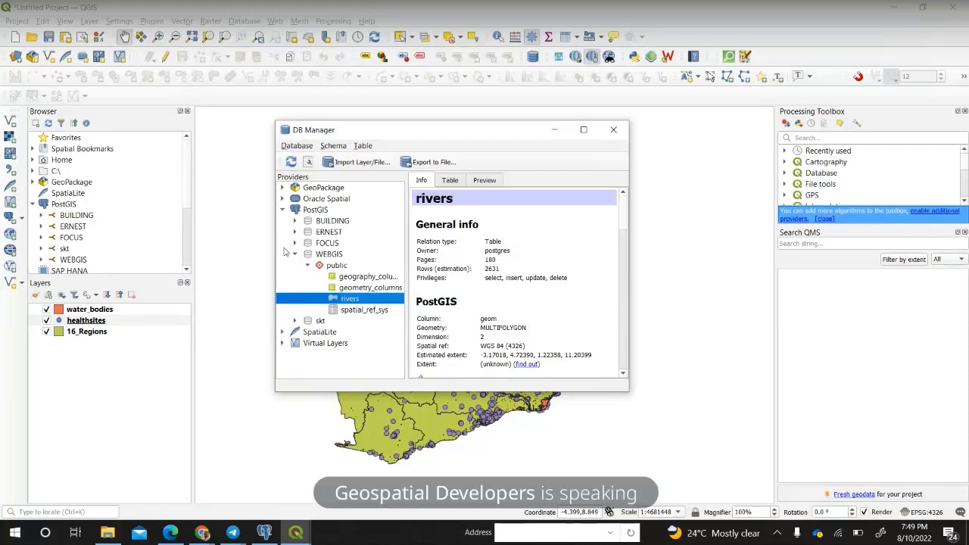
Start importing the healthsites layer as a table named Health_facilities.
{"action": "left_click", "coordinate": [348, 163]}
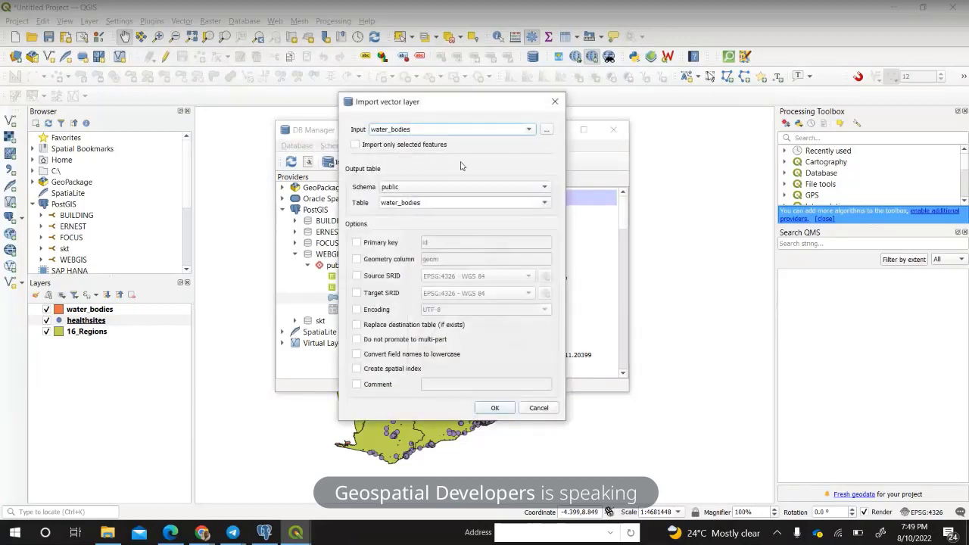
{"action": "left_click", "coordinate": [528, 129]}
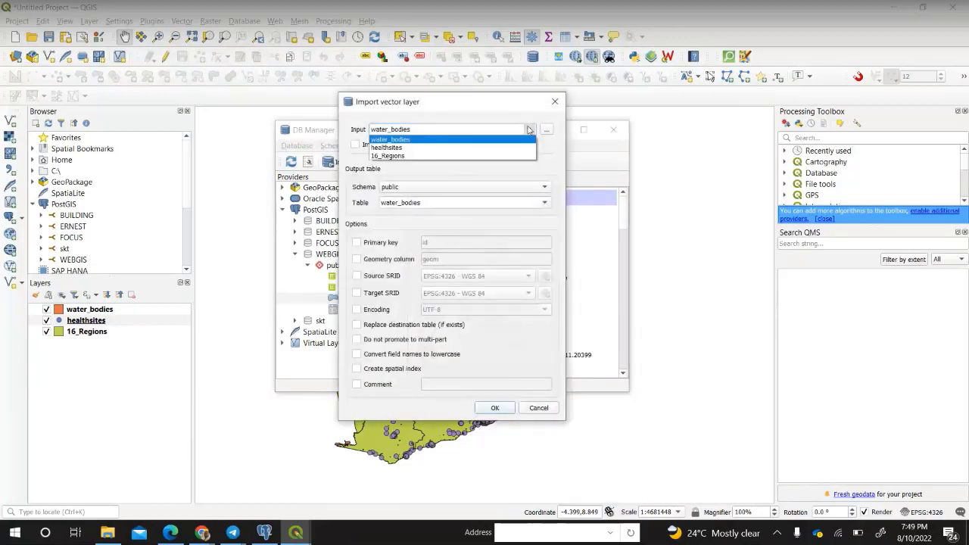
{"action": "left_click", "coordinate": [459, 149]}
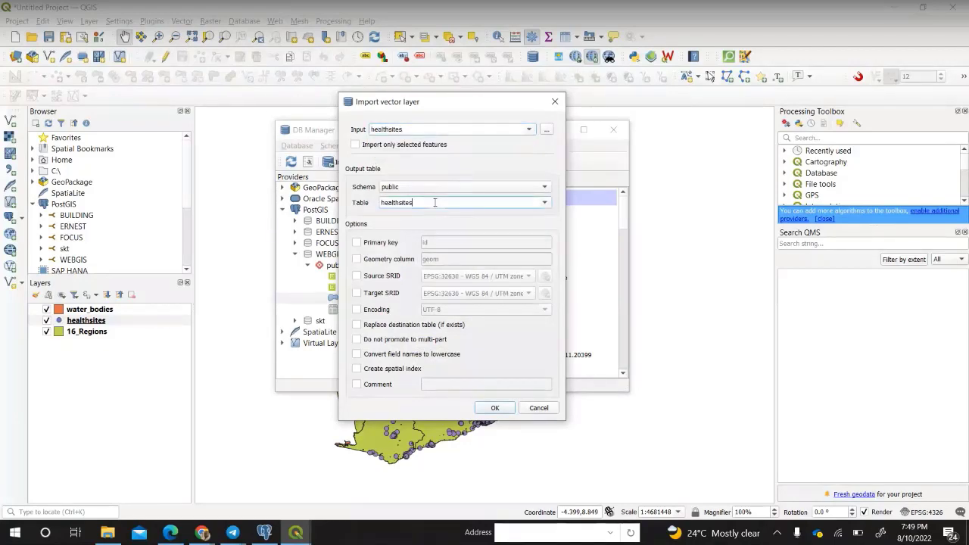
{"action": "left_click_drag", "start_coordinate": [439, 202], "coordinate": [362, 202]}
{"action": "type", "text": "Heal"}
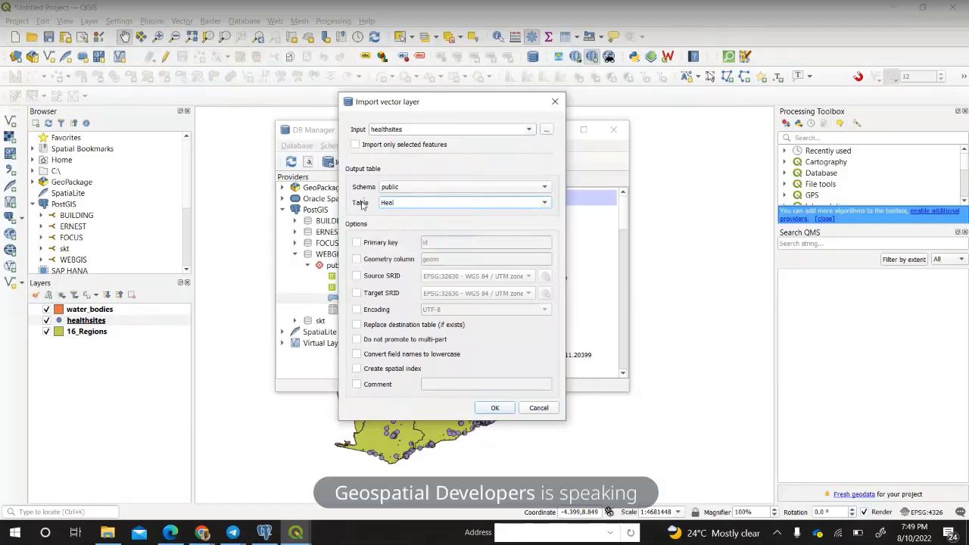
{"action": "type", "text": "th"}
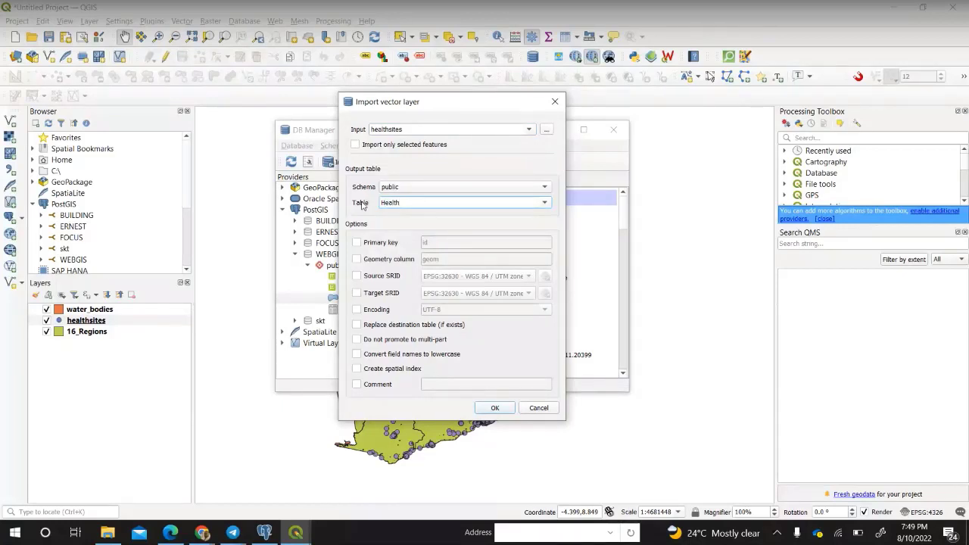
{"action": "type", "text": "_facilities"}
Enable id primary key, geom column, source SRID, target EPSG:4326 and UTF-8, then import.
{"action": "left_click", "coordinate": [382, 243]}
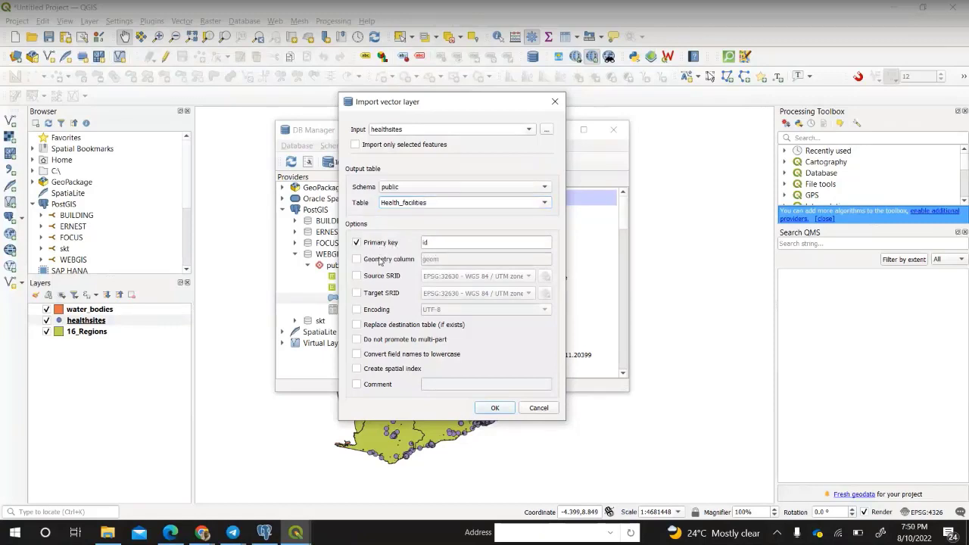
{"action": "left_click", "coordinate": [380, 259]}
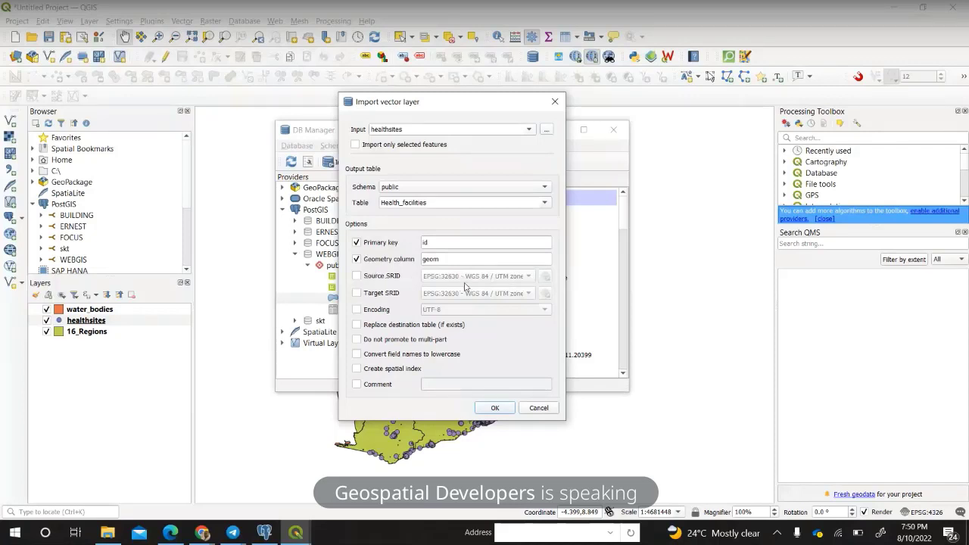
{"action": "left_click", "coordinate": [356, 276]}
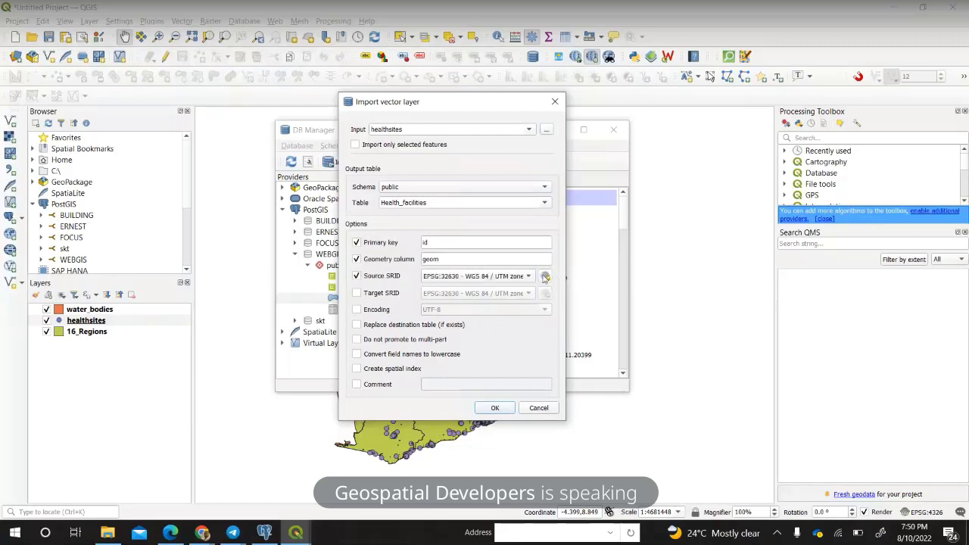
{"action": "left_click", "coordinate": [361, 294]}
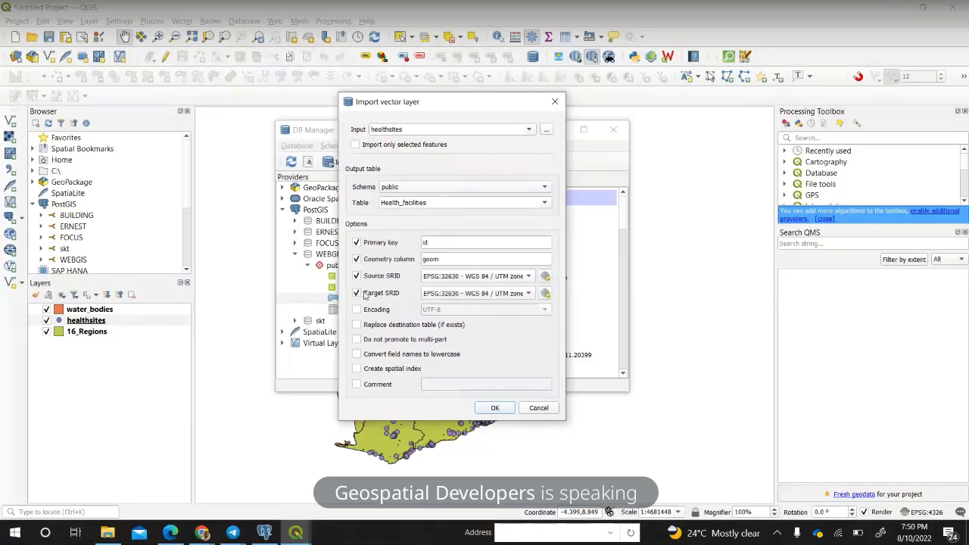
{"action": "left_click", "coordinate": [529, 295]}
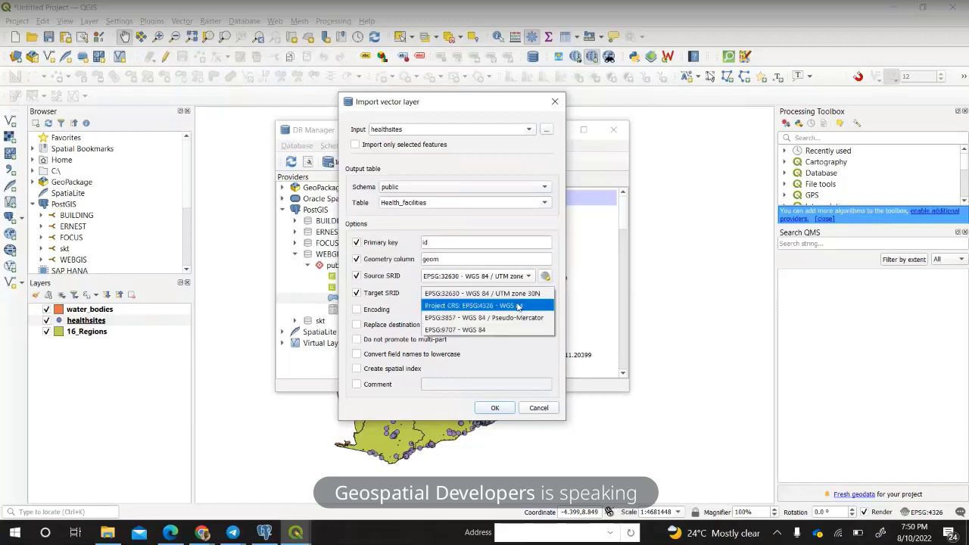
{"action": "left_click", "coordinate": [519, 306]}
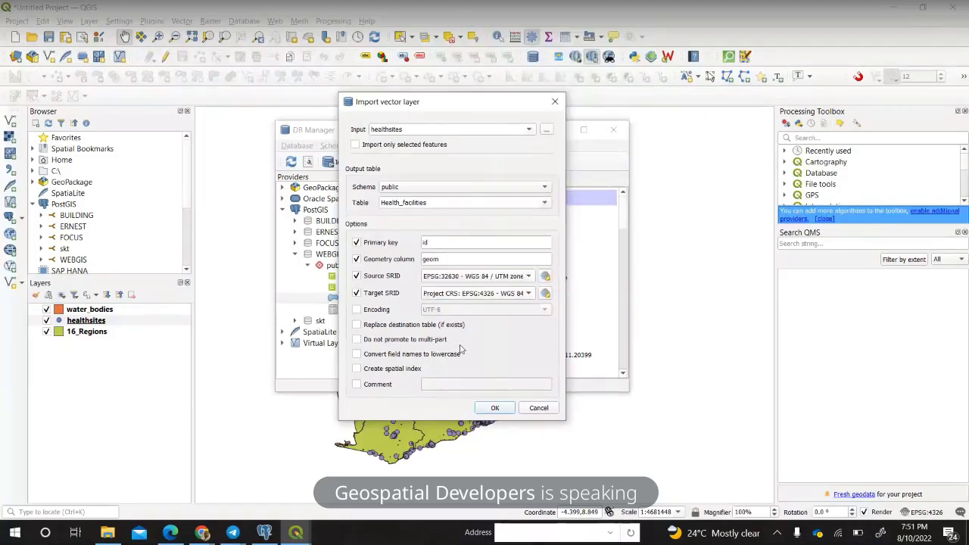
{"action": "left_click", "coordinate": [370, 310]}
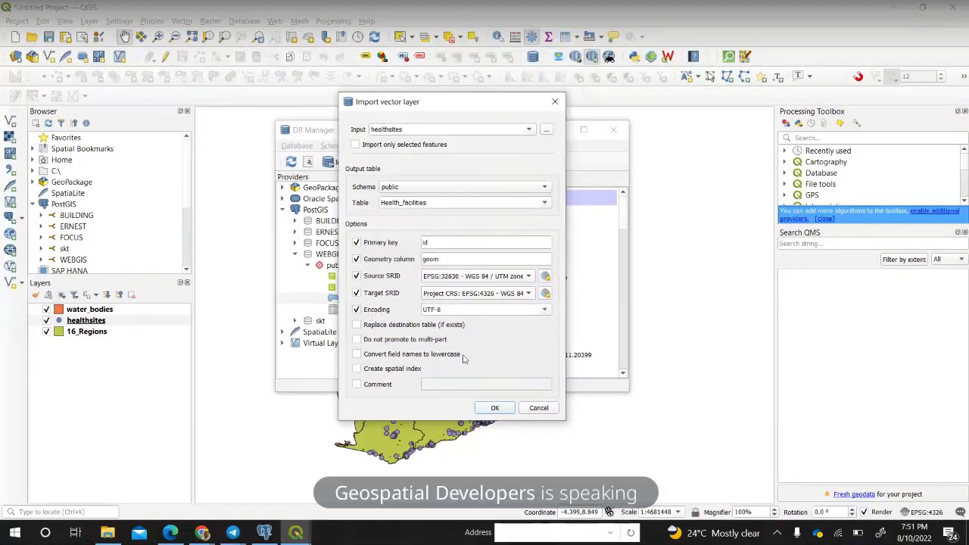
{"action": "left_click", "coordinate": [499, 407]}
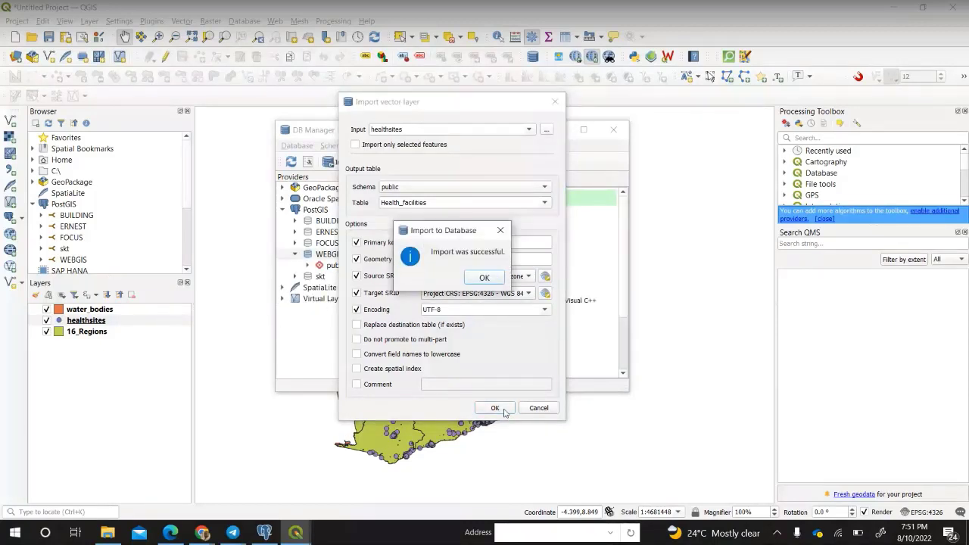
{"action": "left_click", "coordinate": [482, 277]}
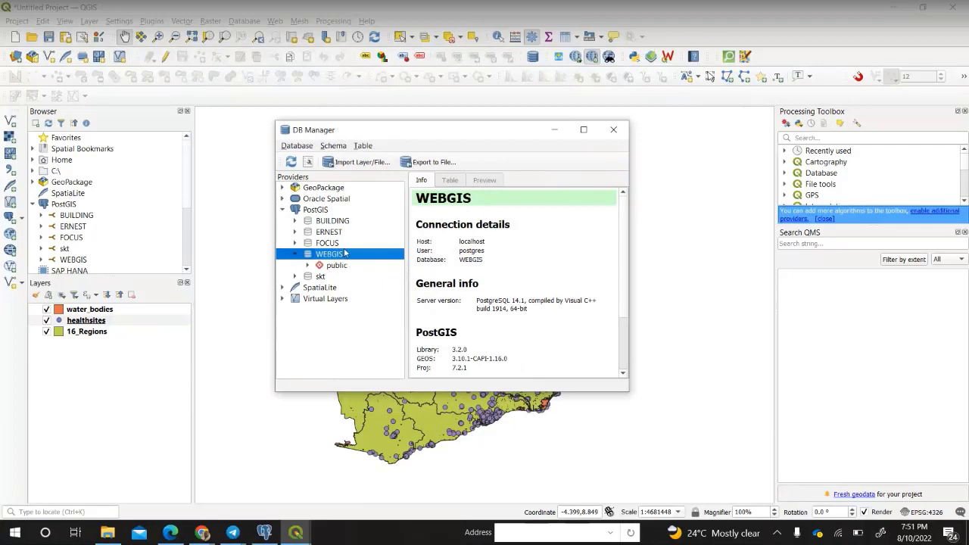
Start importing the 16_Regions layer into the public schema as a table named region.
{"action": "left_click", "coordinate": [363, 163]}
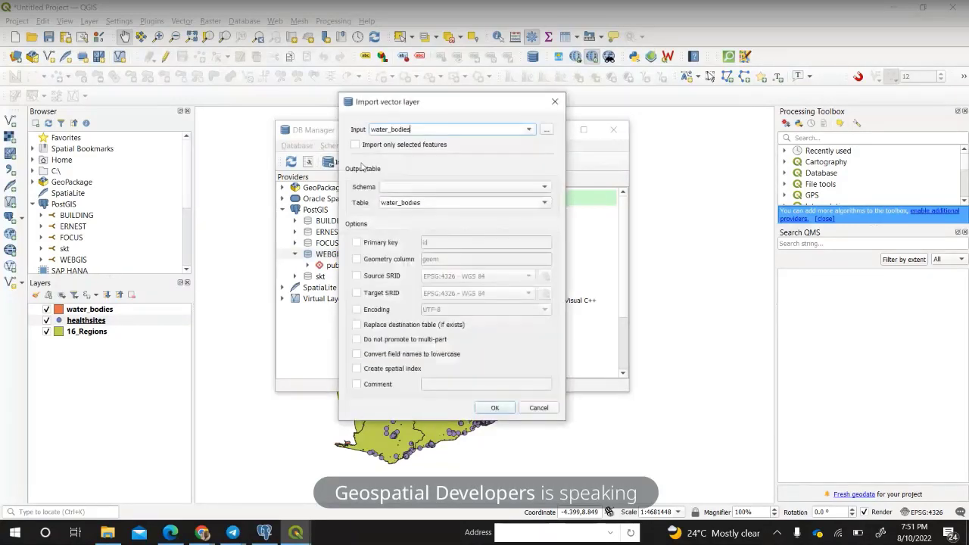
{"action": "left_click", "coordinate": [531, 130]}
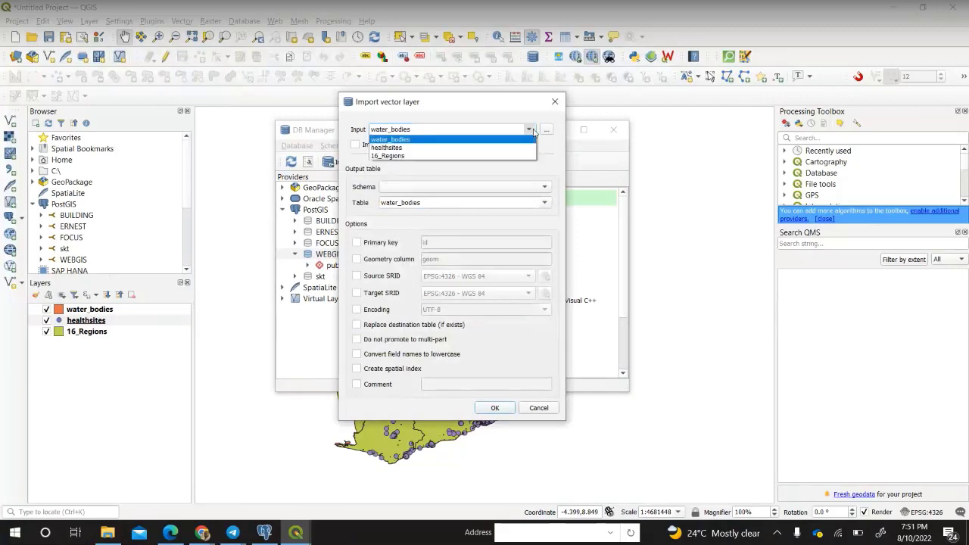
{"action": "left_click", "coordinate": [390, 155]}
{"action": "left_click", "coordinate": [467, 187]}
{"action": "left_click", "coordinate": [465, 186]}
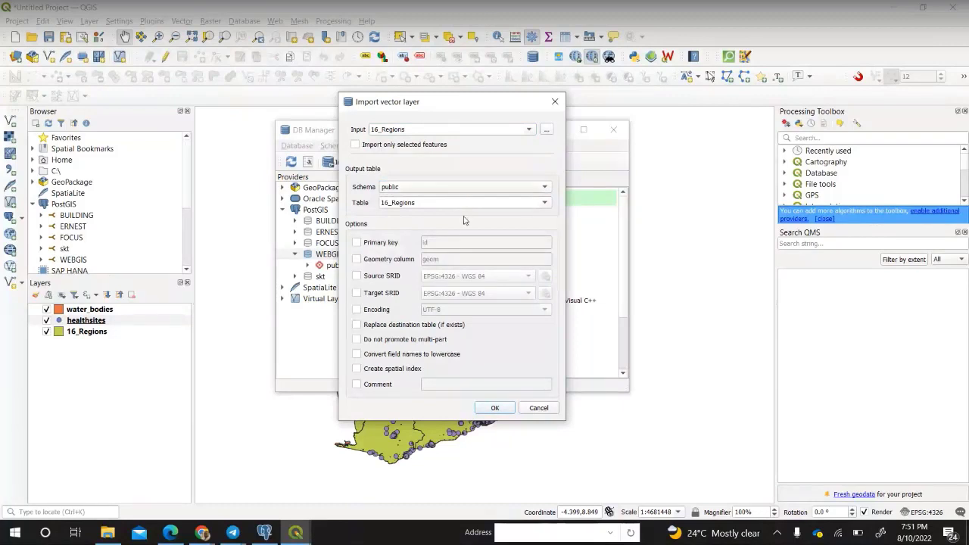
{"action": "double_click", "coordinate": [442, 203]}
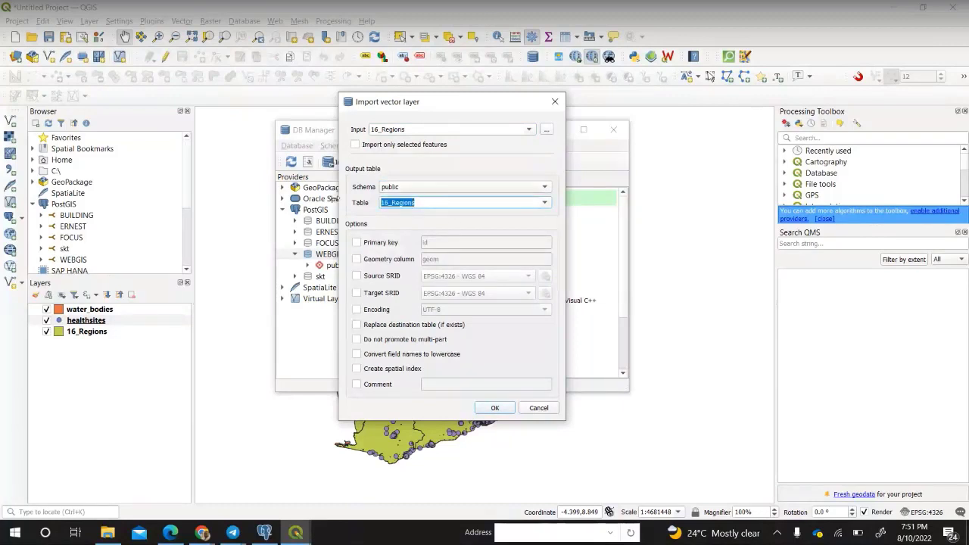
{"action": "type", "text": "region"}
Enable id primary key, geom column, source and target SRID EPSG:4326 and UTF-8, then import.
{"action": "left_click", "coordinate": [357, 242]}
{"action": "left_click", "coordinate": [388, 260]}
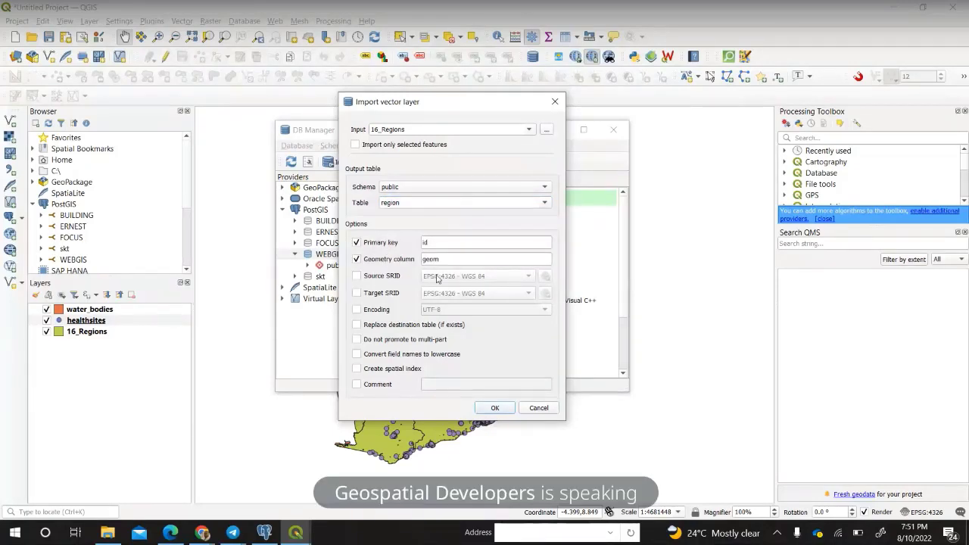
{"action": "left_click", "coordinate": [384, 277]}
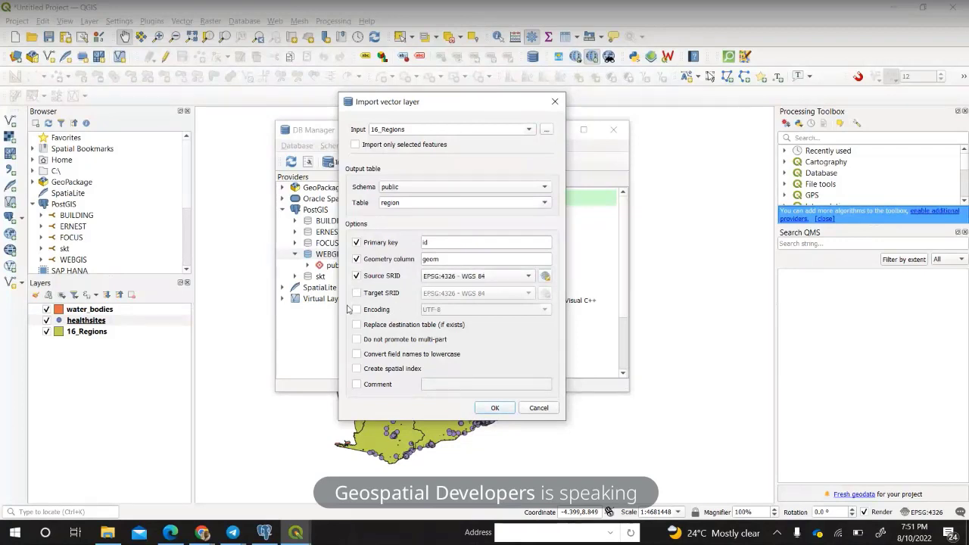
{"action": "left_click", "coordinate": [367, 296]}
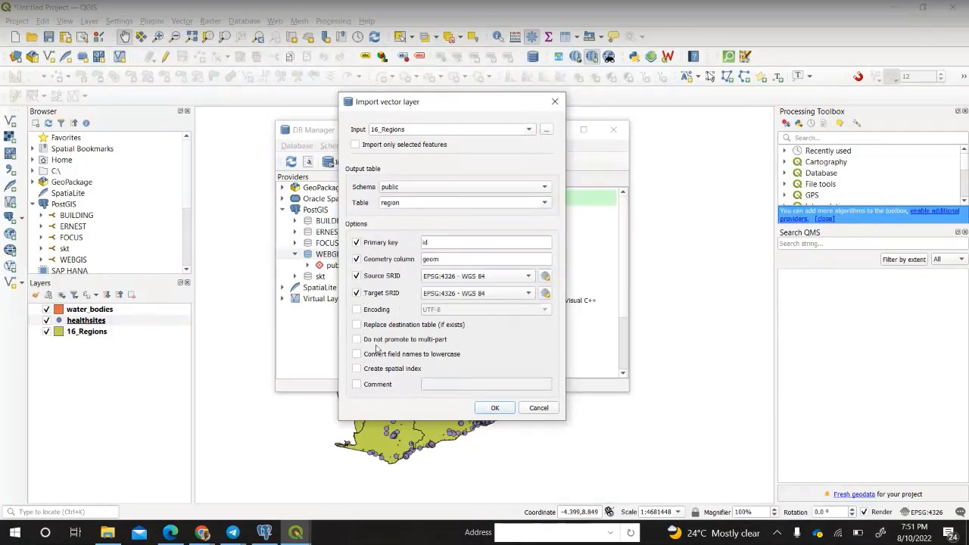
{"action": "left_click", "coordinate": [359, 310]}
{"action": "left_click", "coordinate": [495, 407]}
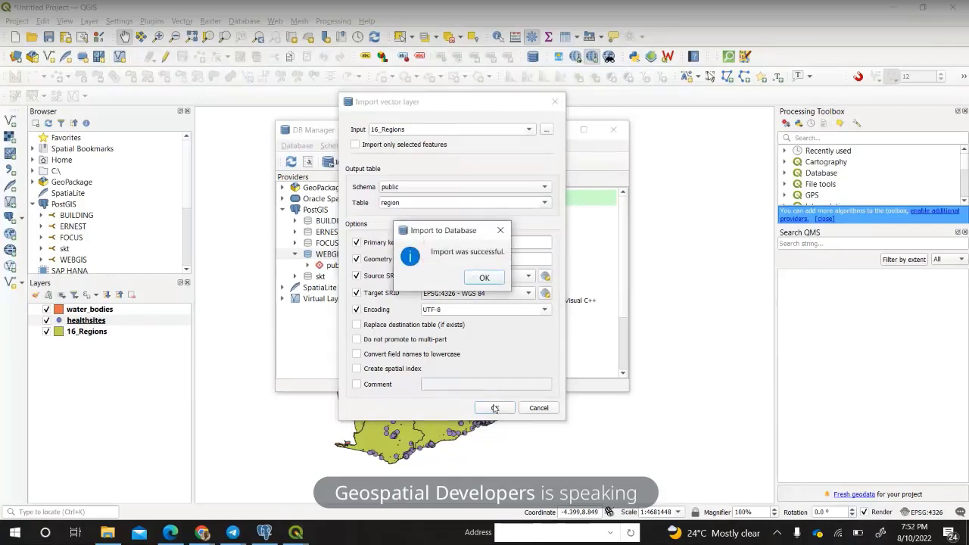
{"action": "left_click", "coordinate": [485, 277]}
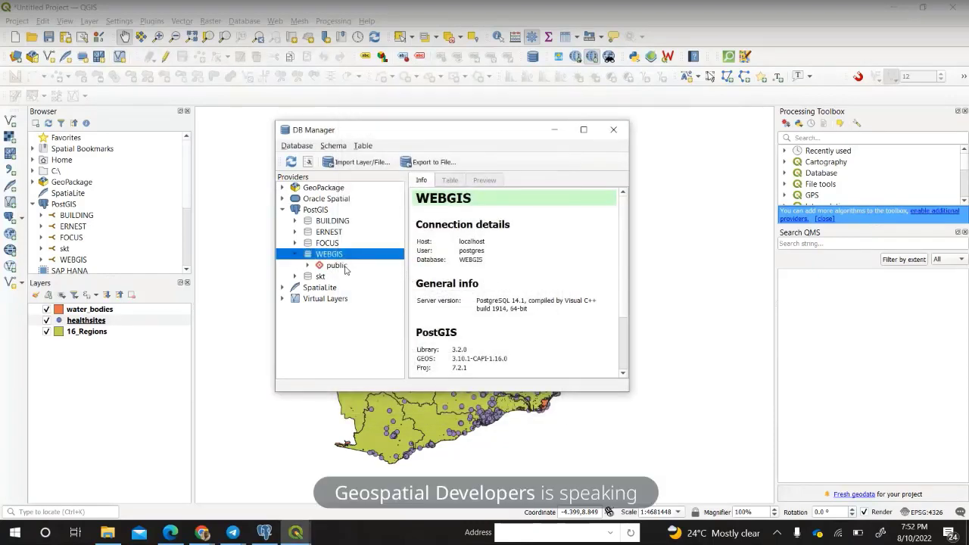
List the public schema's tables and open Export to File for the region table.
{"action": "left_click", "coordinate": [308, 266]}
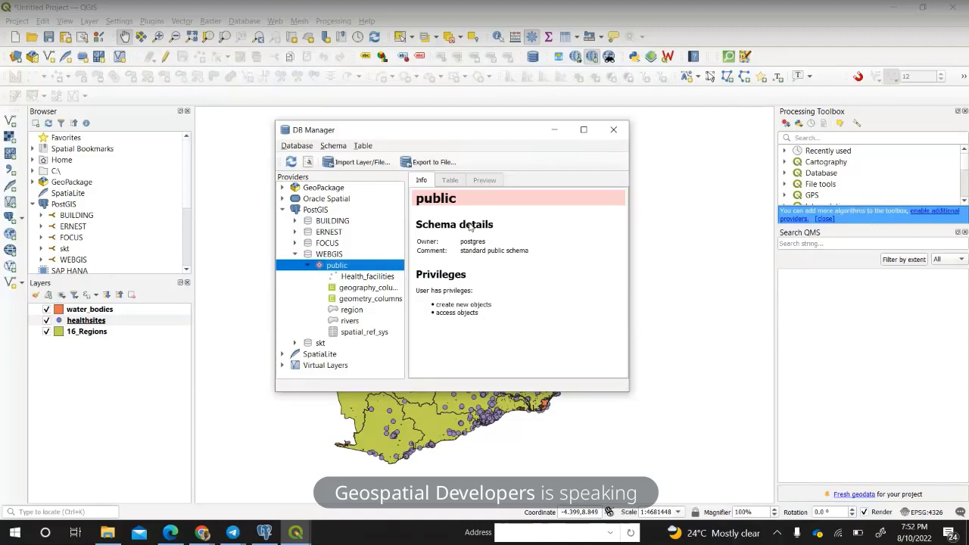
{"action": "left_click", "coordinate": [426, 163]}
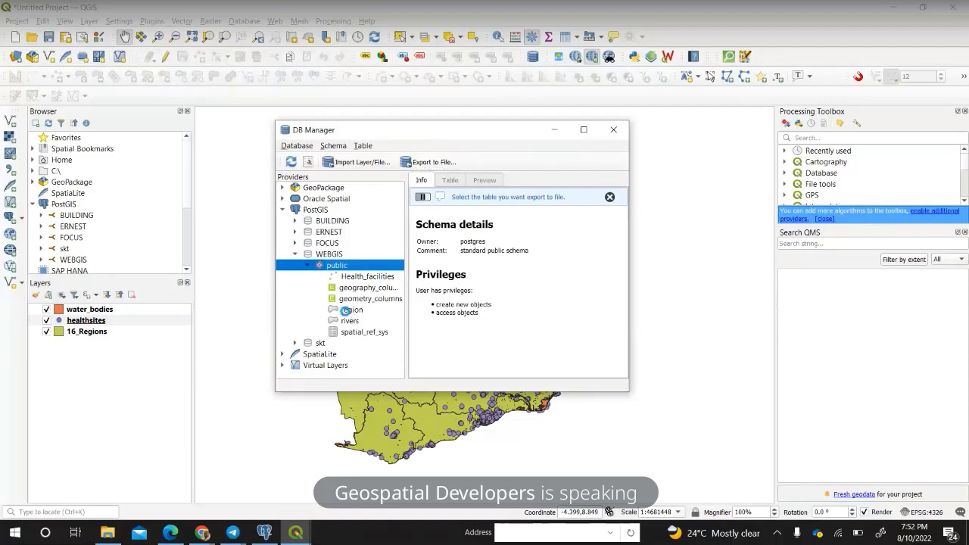
{"action": "left_click", "coordinate": [350, 312]}
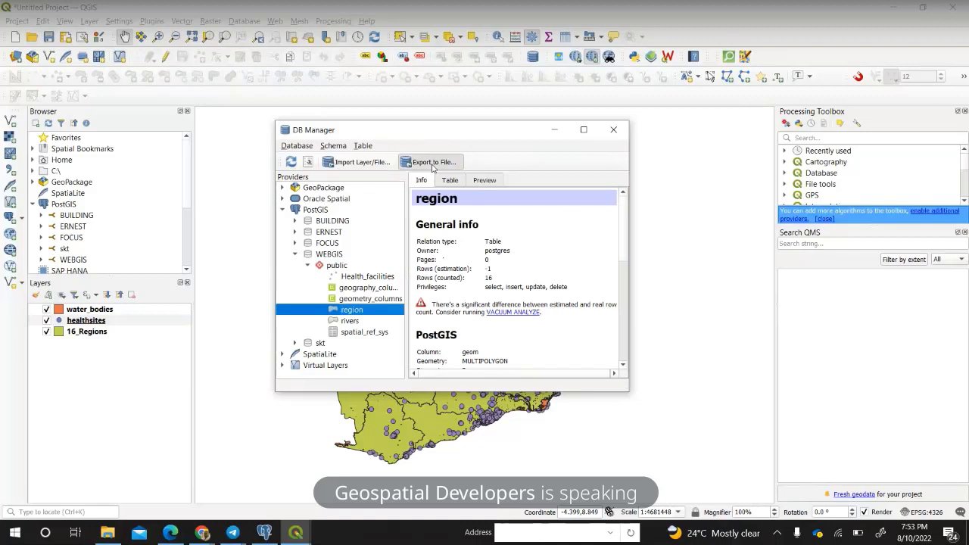
{"action": "left_click", "coordinate": [433, 164]}
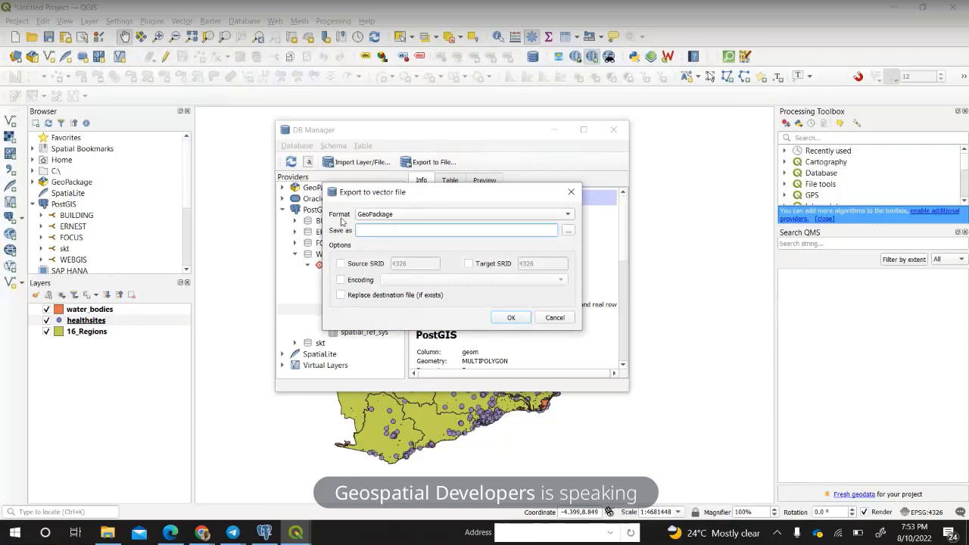
Review GeoPackage format, save location and target SRID 4326, then cancel the region export.
{"action": "left_click", "coordinate": [398, 215]}
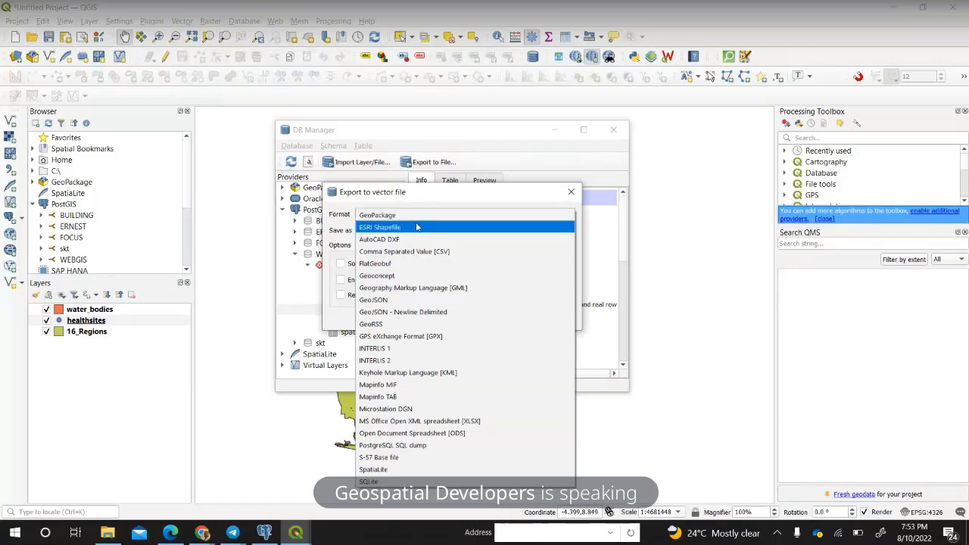
{"action": "left_click", "coordinate": [447, 214]}
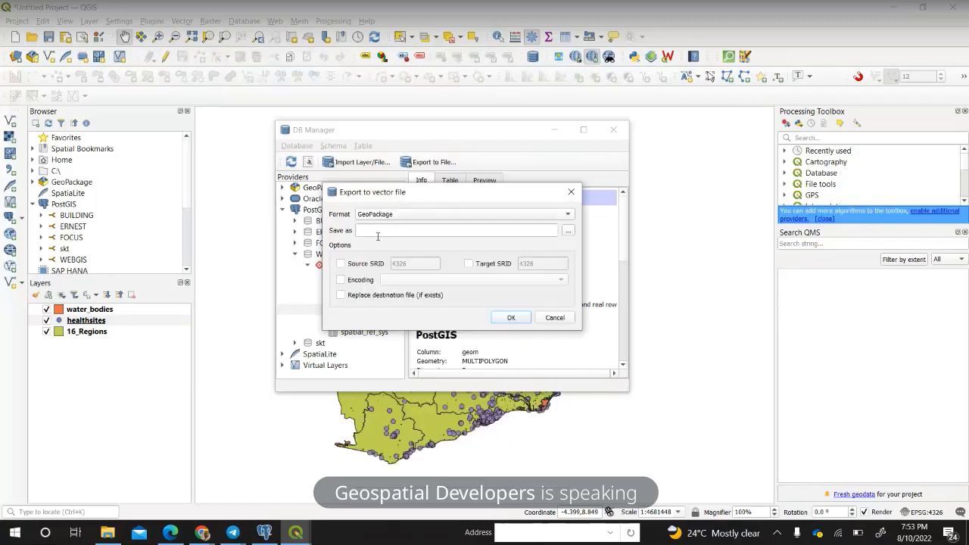
{"action": "left_click", "coordinate": [453, 230]}
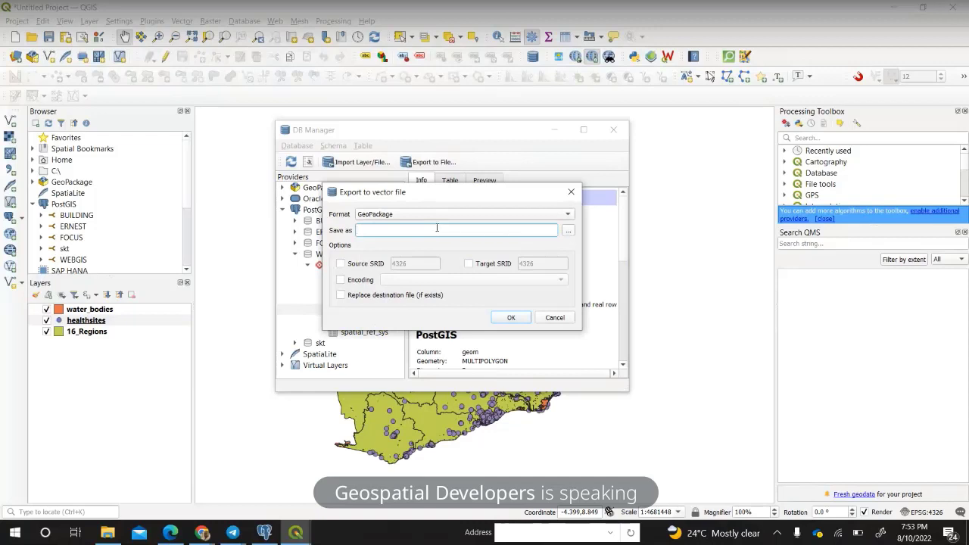
{"action": "left_click", "coordinate": [567, 231]}
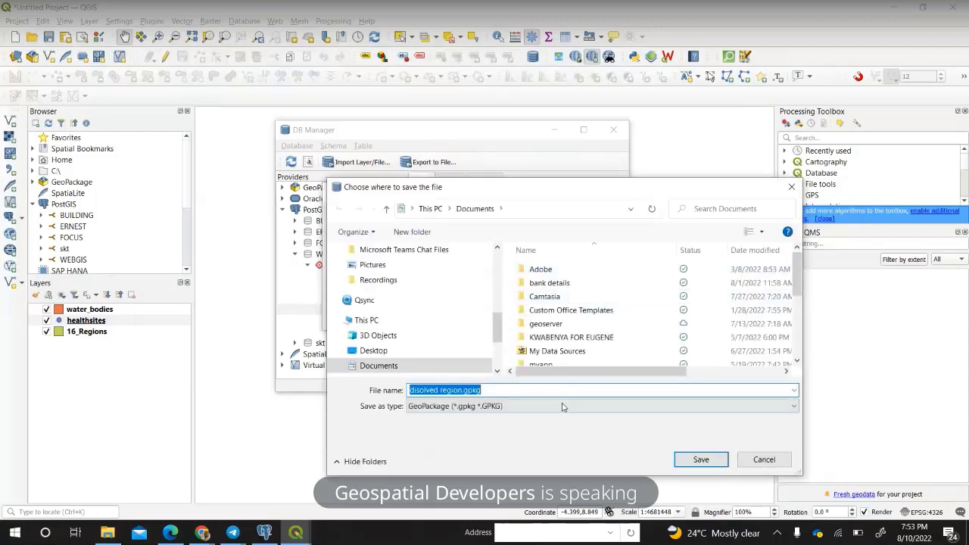
{"action": "left_click", "coordinate": [761, 459]}
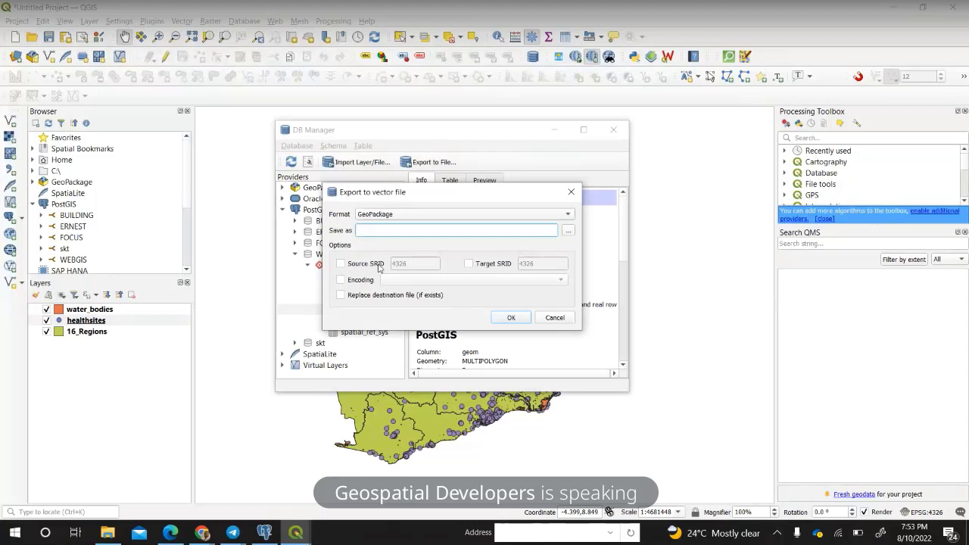
{"action": "left_click", "coordinate": [468, 263]}
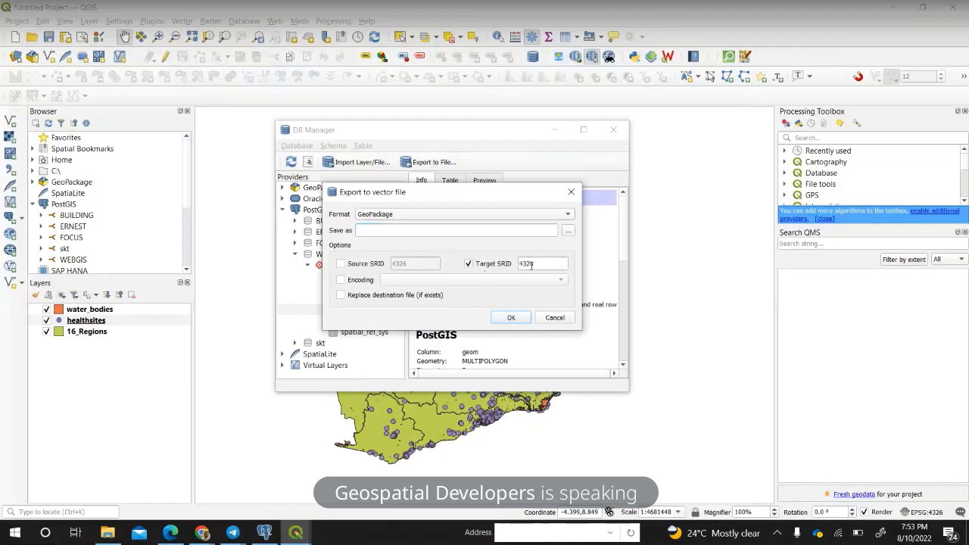
{"action": "double_click", "coordinate": [526, 265]}
{"action": "key", "text": "End"}
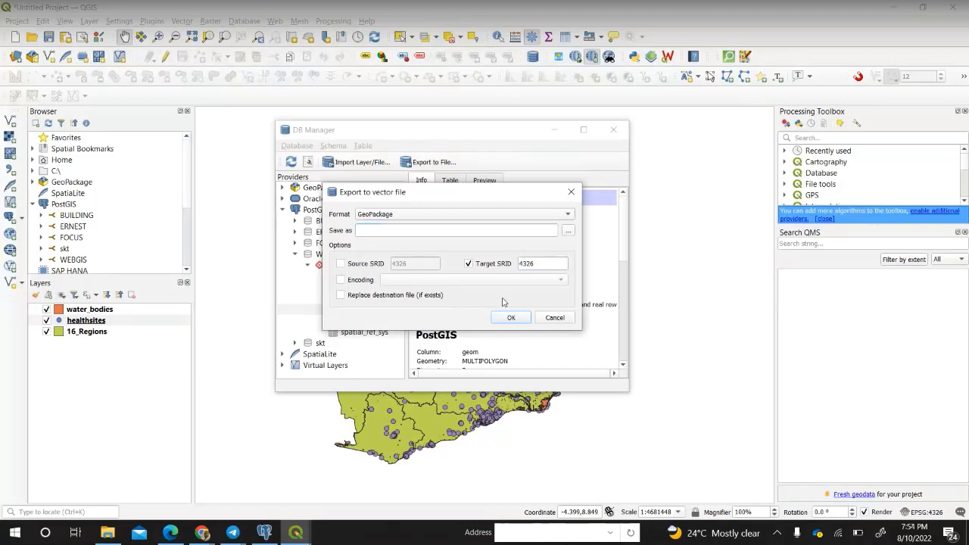
{"action": "left_click", "coordinate": [548, 321]}
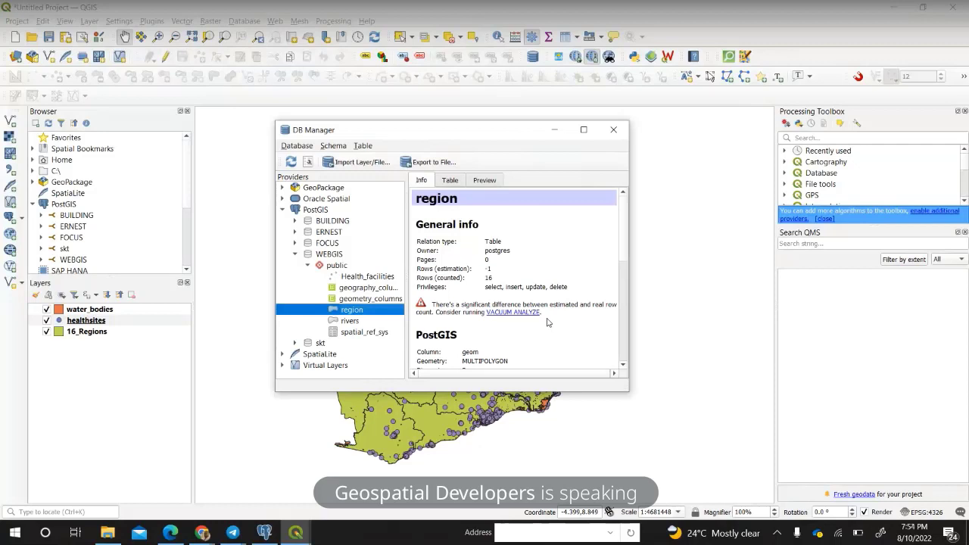
Close DB Manager, then remove the water_bodies, healthsites and 16_Regions layers together.
{"action": "left_click", "coordinate": [613, 131]}
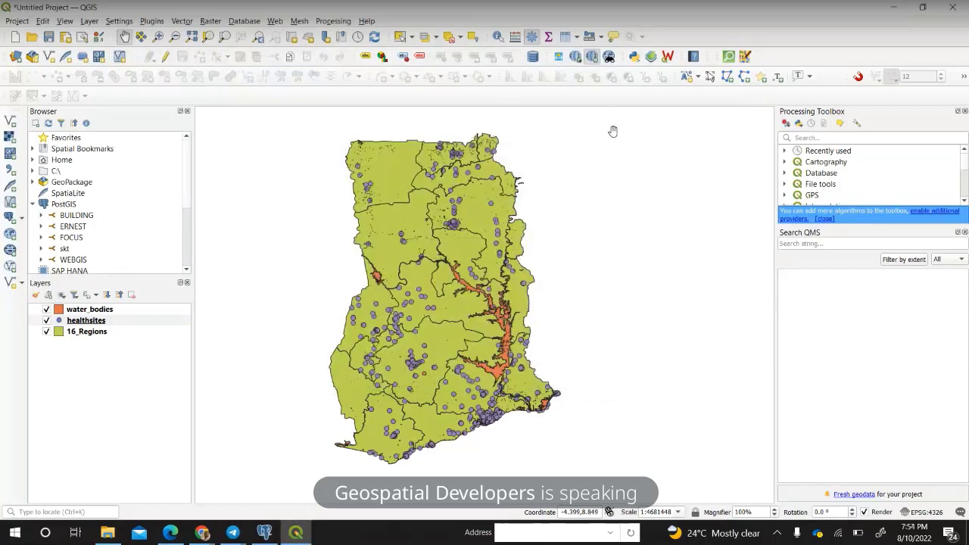
{"action": "left_click", "coordinate": [110, 310]}
{"action": "left_click", "coordinate": [112, 321], "text": "ctrl"}
{"action": "left_click", "coordinate": [111, 333], "text": "ctrl"}
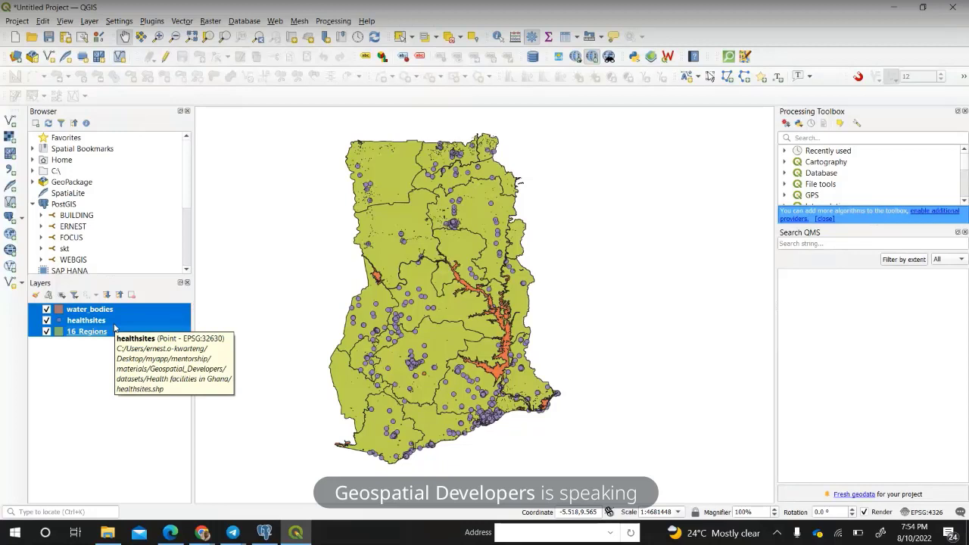
{"action": "right_click", "coordinate": [115, 327]}
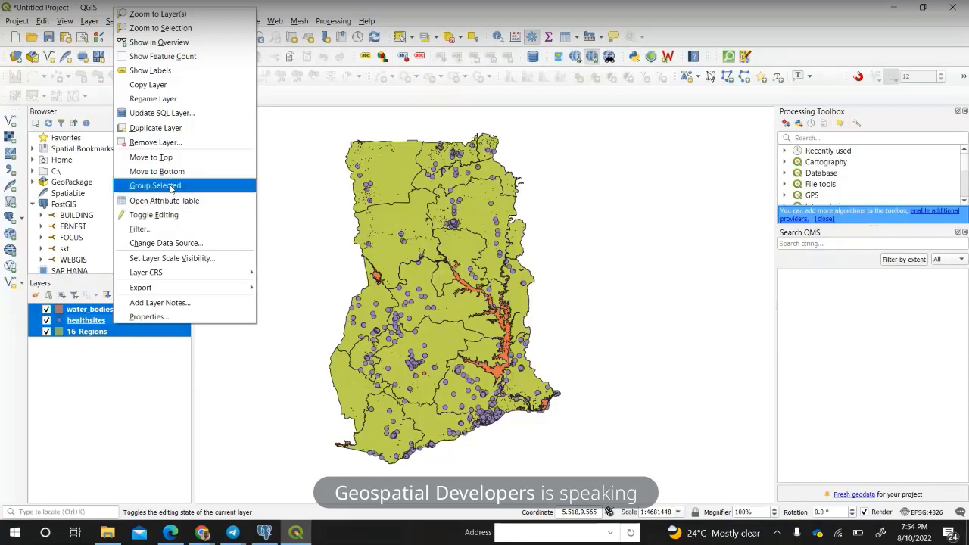
{"action": "left_click", "coordinate": [171, 143]}
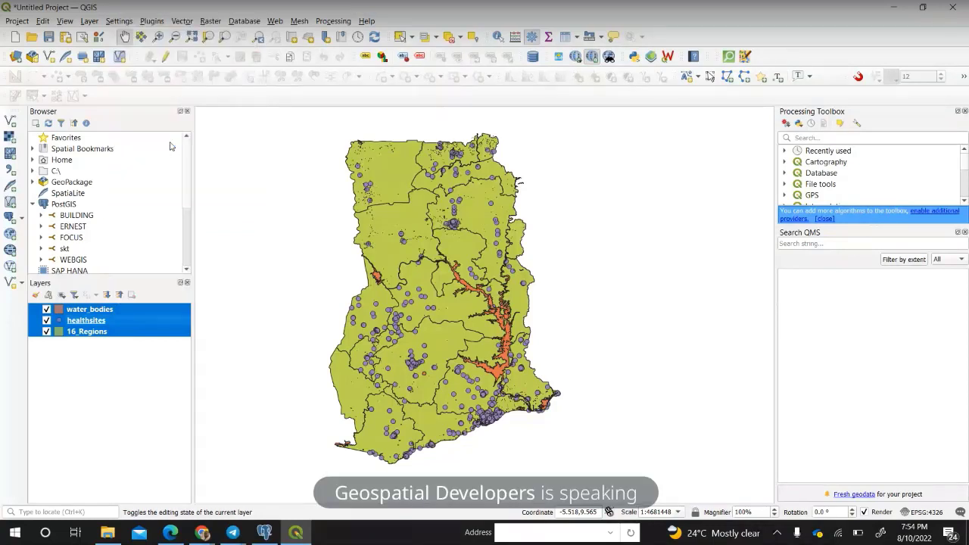
{"action": "left_click", "coordinate": [477, 278]}
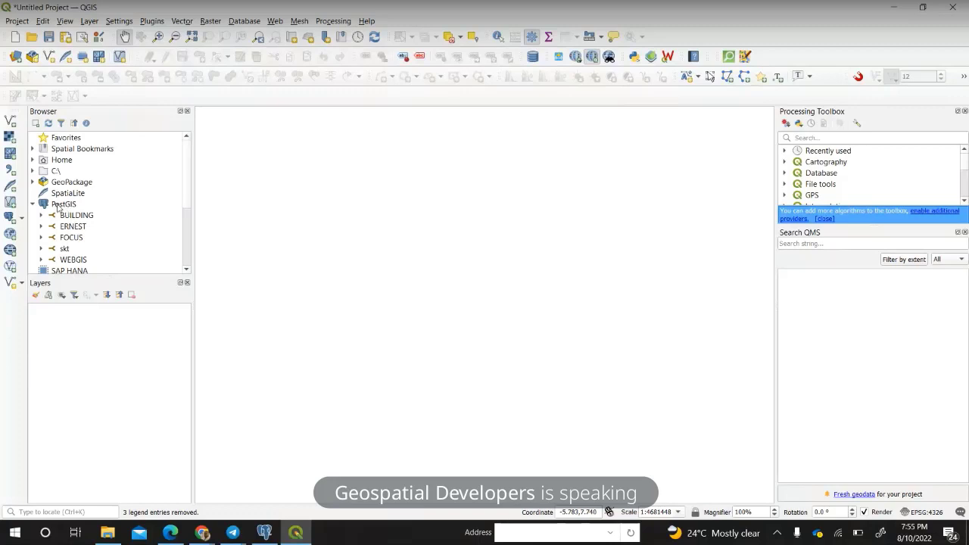
{"action": "scroll", "coordinate": [59, 208], "scroll_direction": "down", "scroll_amount": 1}
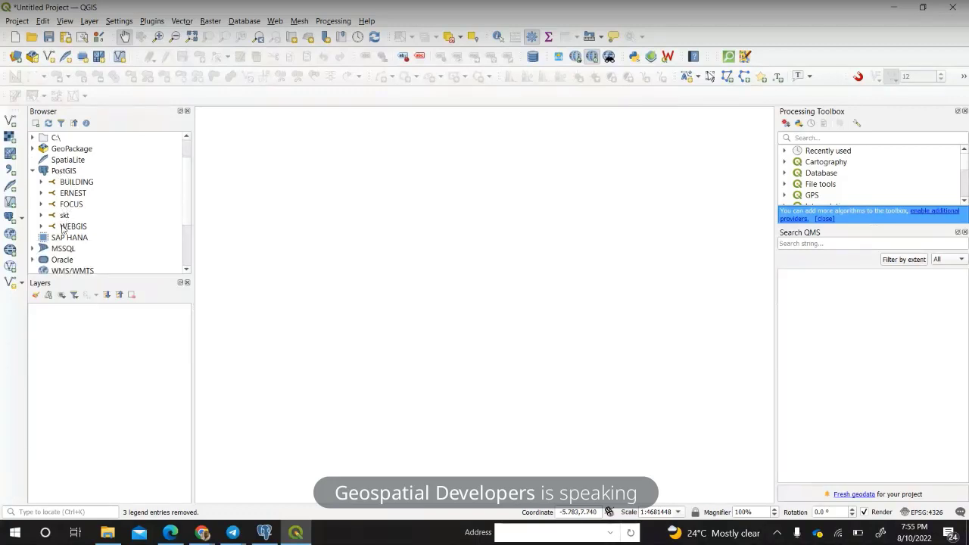
Under the WEBGIS connection, expand public to list Health_facilities, region and rivers, and select region.
{"action": "left_click", "coordinate": [65, 227]}
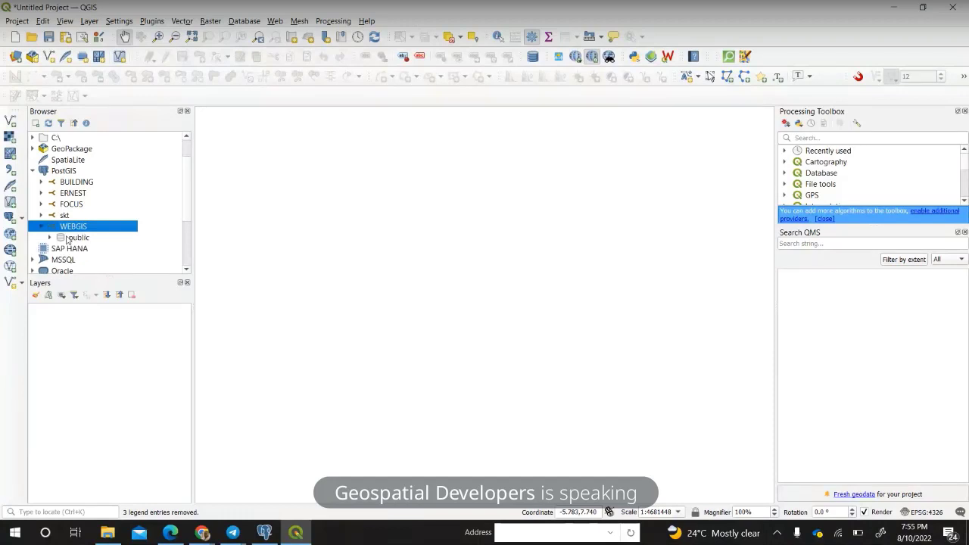
{"action": "double_click", "coordinate": [77, 237]}
{"action": "scroll", "coordinate": [96, 238], "scroll_direction": "down", "scroll_amount": 2}
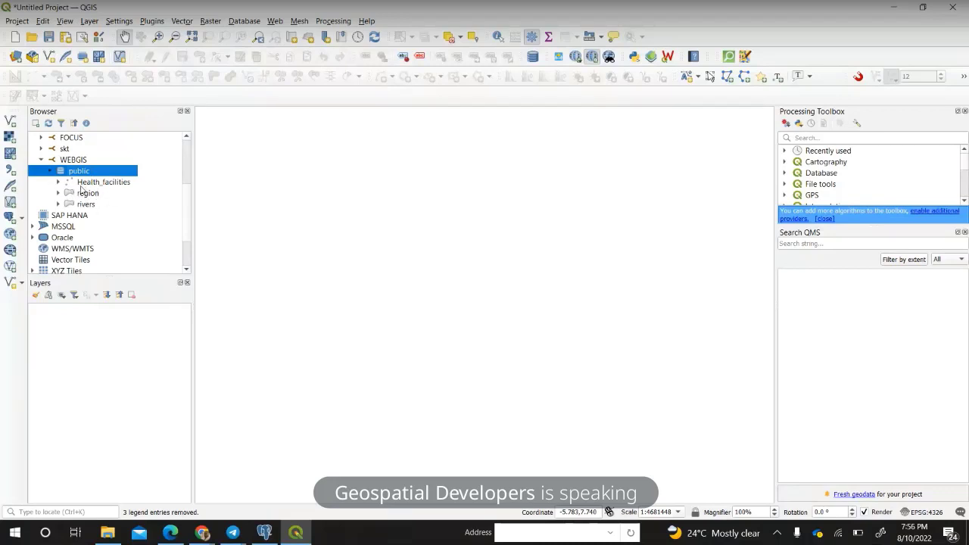
{"action": "left_click", "coordinate": [85, 194]}
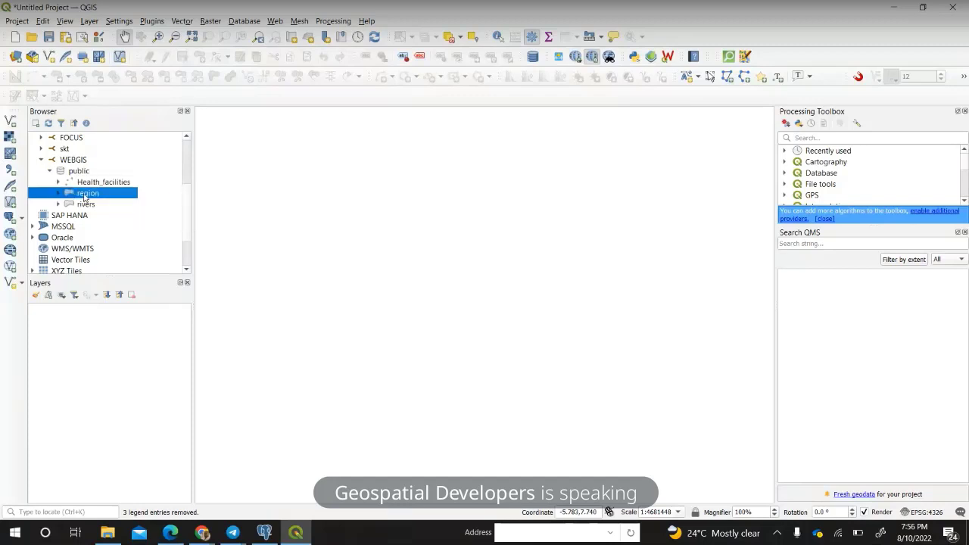
Drag the region, rivers and Health_facilities tables from the Browser into the Layers panel.
{"action": "left_click_drag", "start_coordinate": [85, 196], "coordinate": [75, 347]}
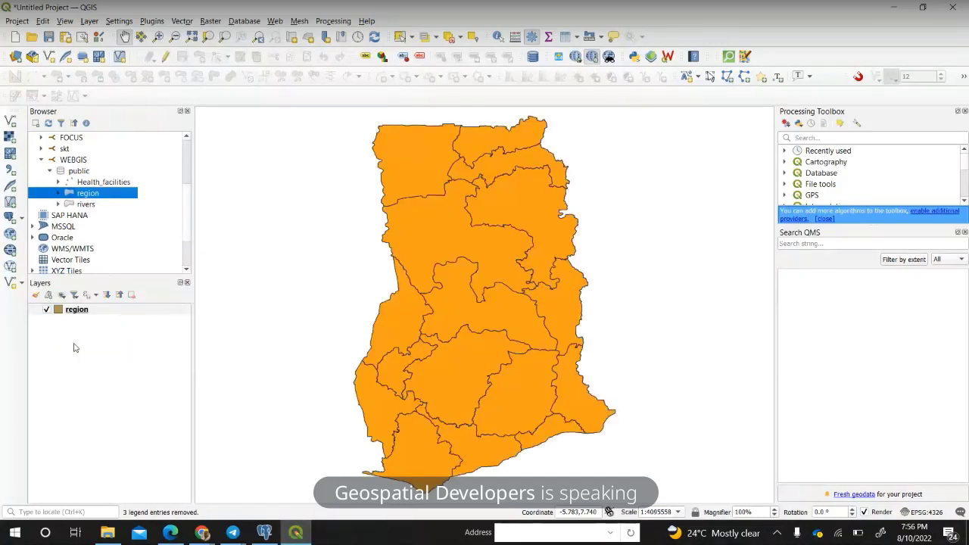
{"action": "left_click", "coordinate": [82, 207]}
{"action": "left_click_drag", "start_coordinate": [83, 208], "coordinate": [69, 363]}
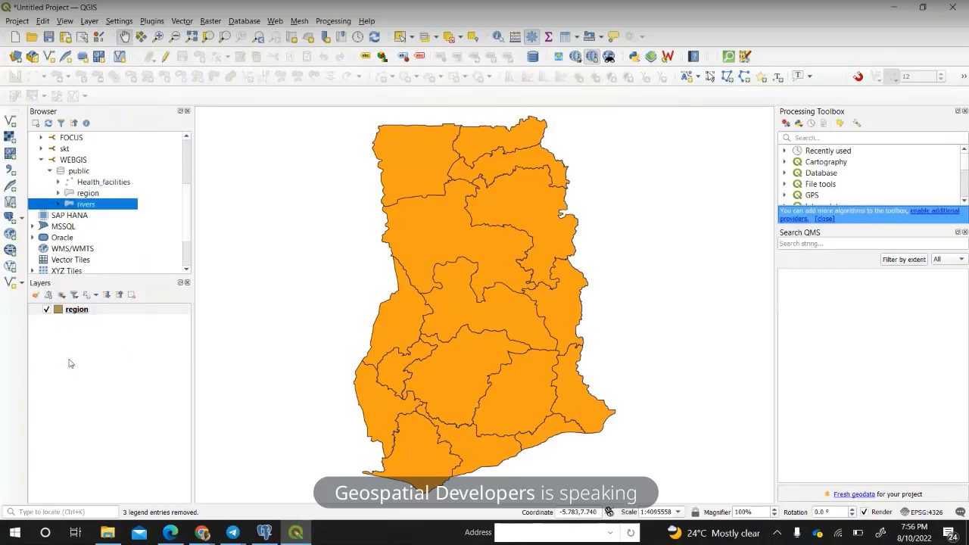
{"action": "left_click_drag", "start_coordinate": [104, 183], "coordinate": [92, 363]}
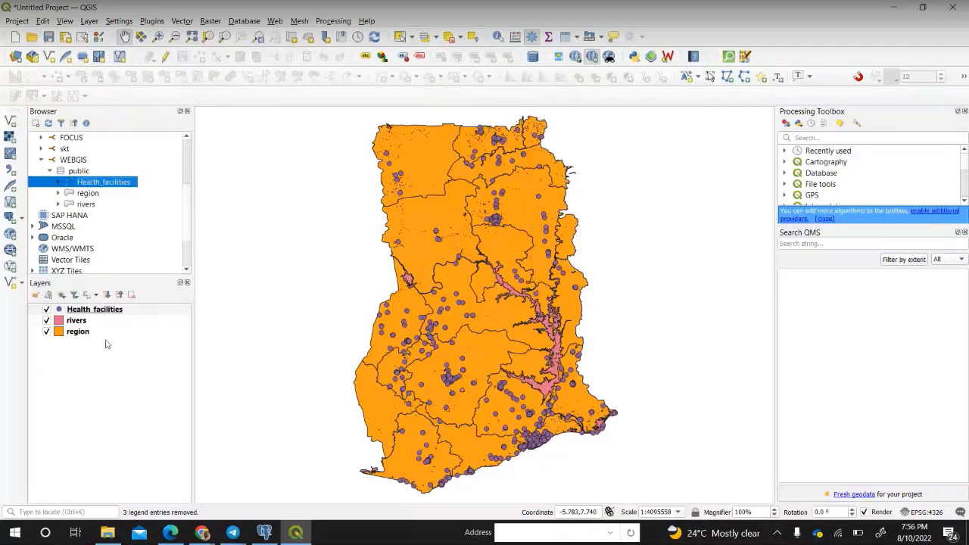
{"action": "left_click", "coordinate": [231, 534]}
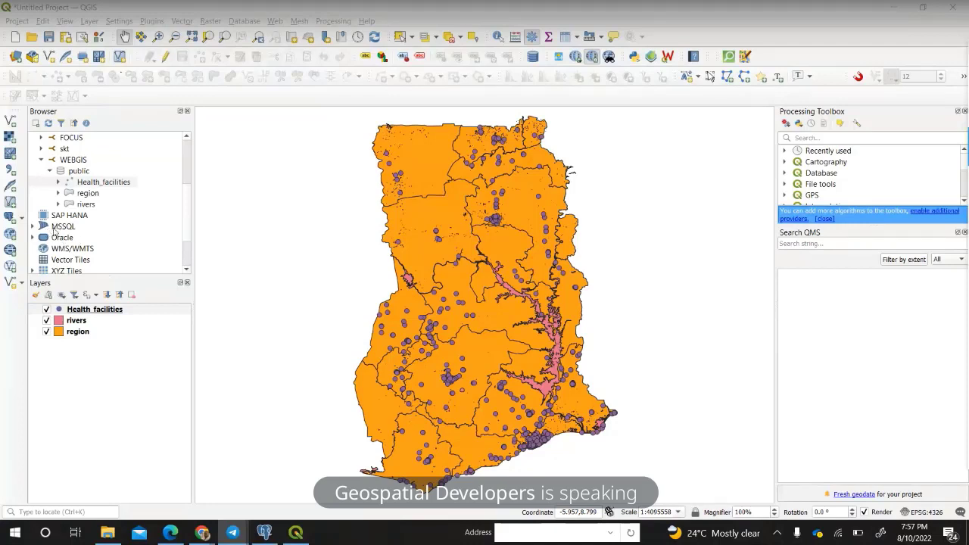
{"action": "scroll", "coordinate": [65, 238], "scroll_direction": "down", "scroll_amount": 1}
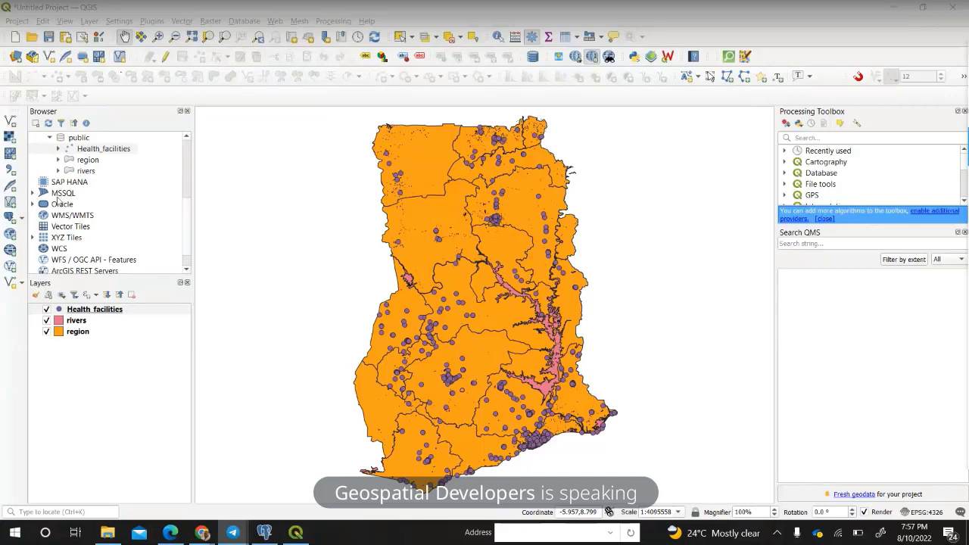
{"action": "left_click", "coordinate": [43, 193]}
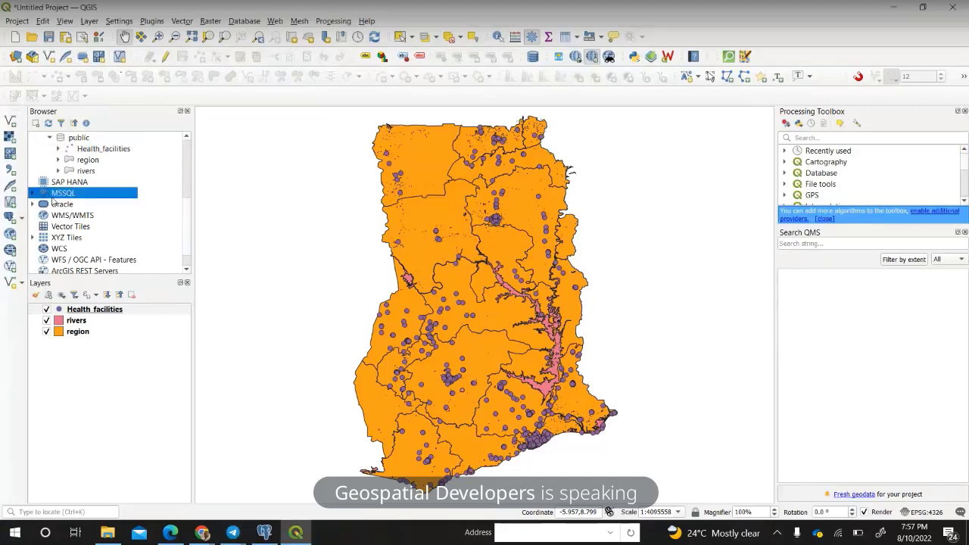
{"action": "left_click", "coordinate": [79, 203]}
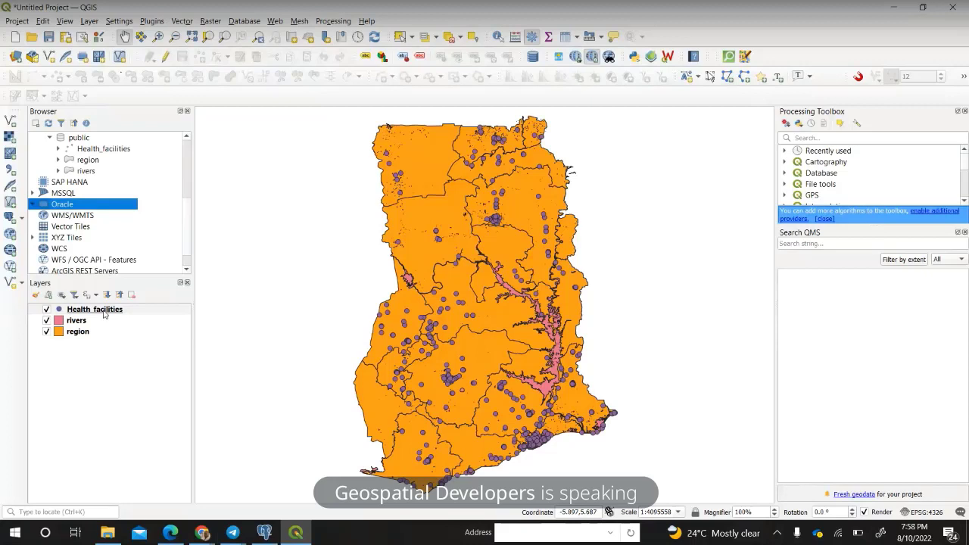
{"action": "mouse_move", "coordinate": [104, 315]}
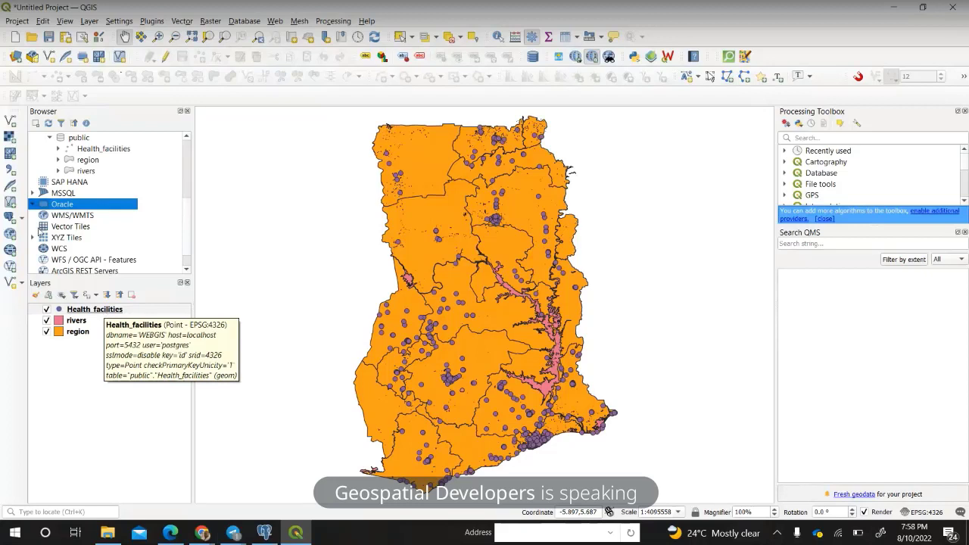
{"action": "left_click", "coordinate": [60, 216]}
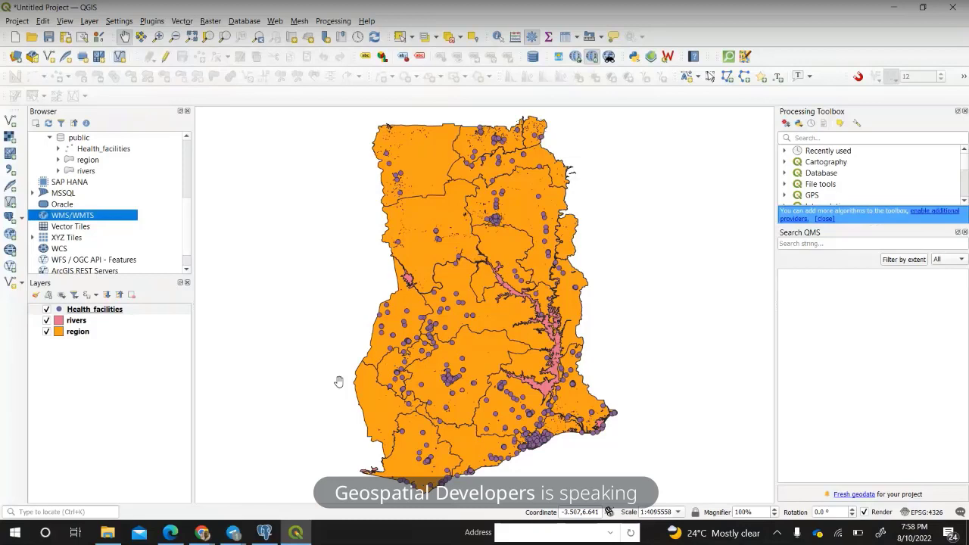
Minimize QGIS, search the Start menu for 'postgis' and launch the Shapefile and DBF Loader Exporter.
{"action": "left_click", "coordinate": [884, 9]}
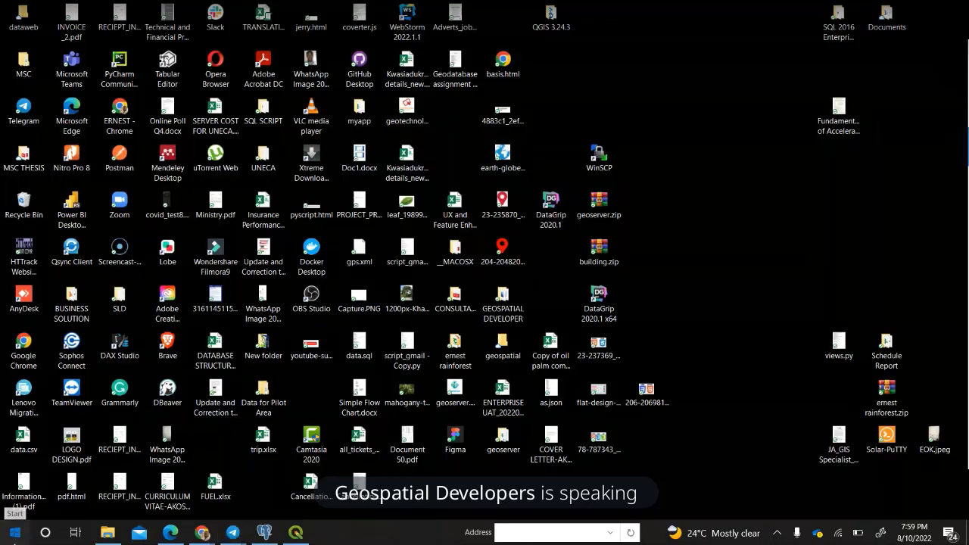
{"action": "left_click", "coordinate": [15, 532]}
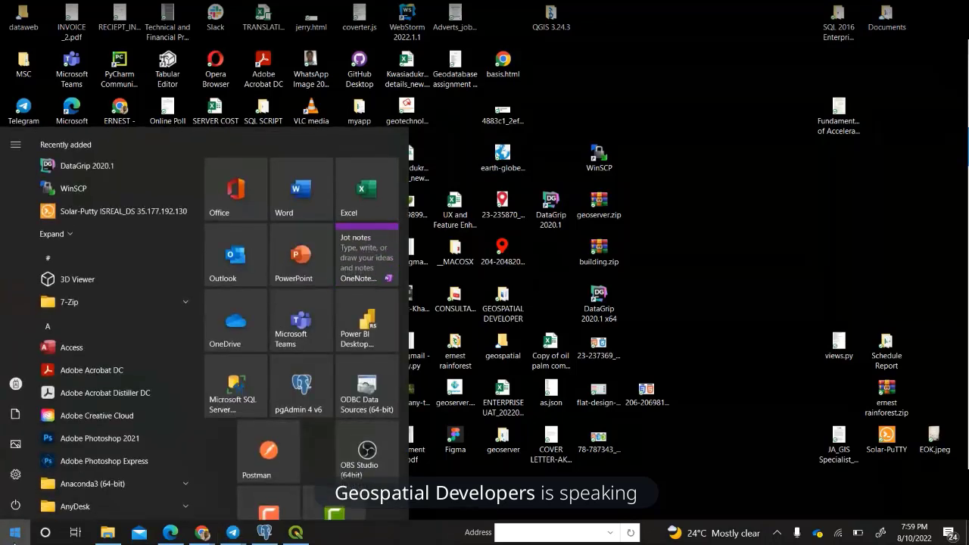
{"action": "type", "text": "pos"}
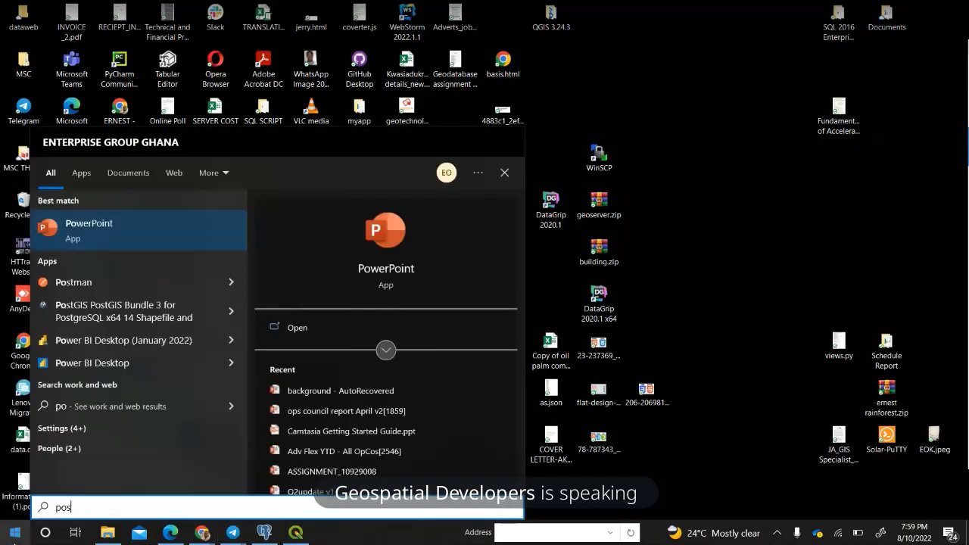
{"action": "type", "text": "tgis"}
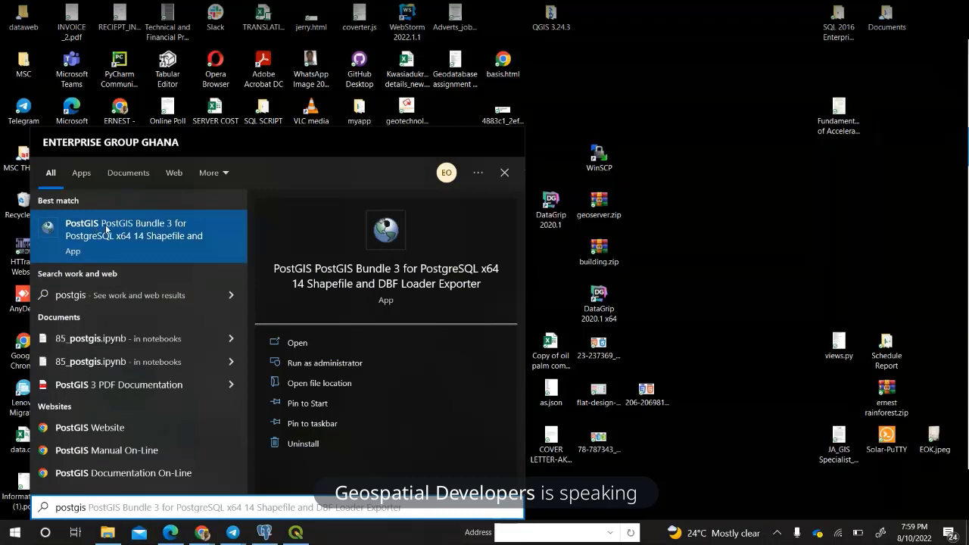
{"action": "left_click", "coordinate": [158, 237]}
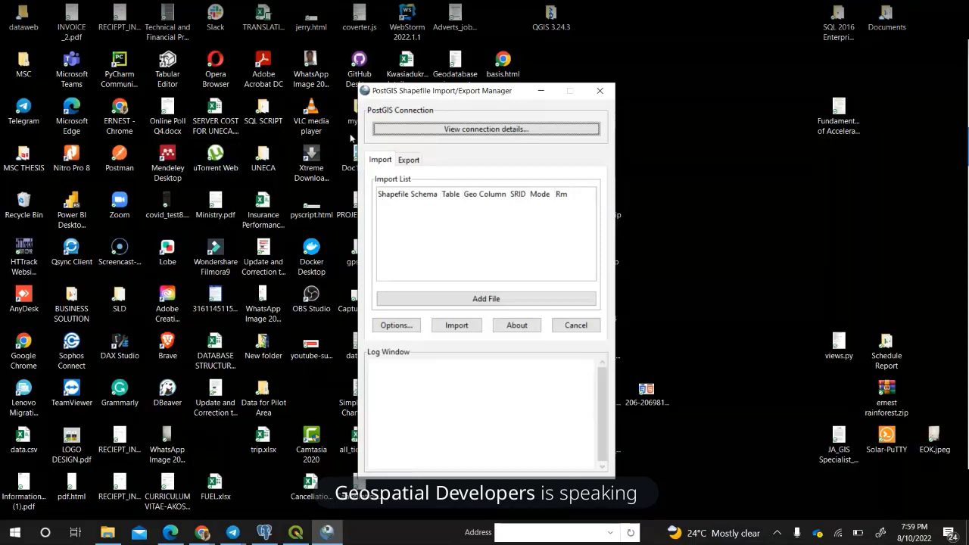
Enter the database username and password, set database WEBGIS on localhost 5432, and connect.
{"action": "left_click", "coordinate": [498, 130]}
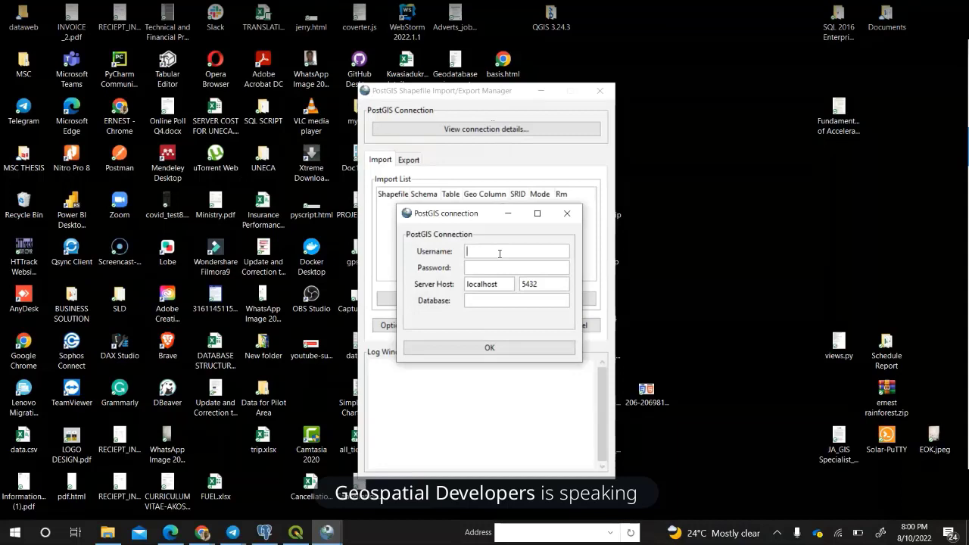
{"action": "type", "text": "po"}
{"action": "type", "text": "stgres"}
{"action": "type", "text": "•••••••••"}
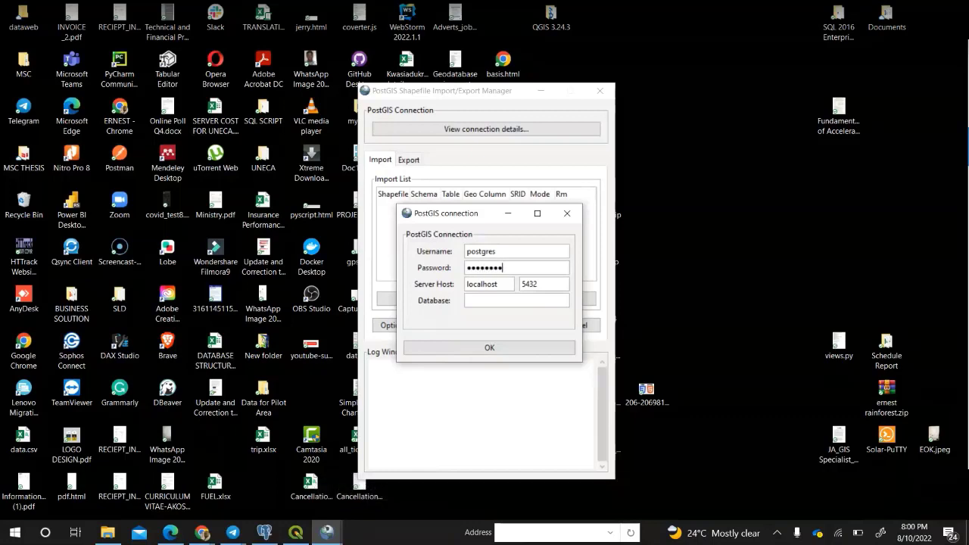
{"action": "type", "text": "••"}
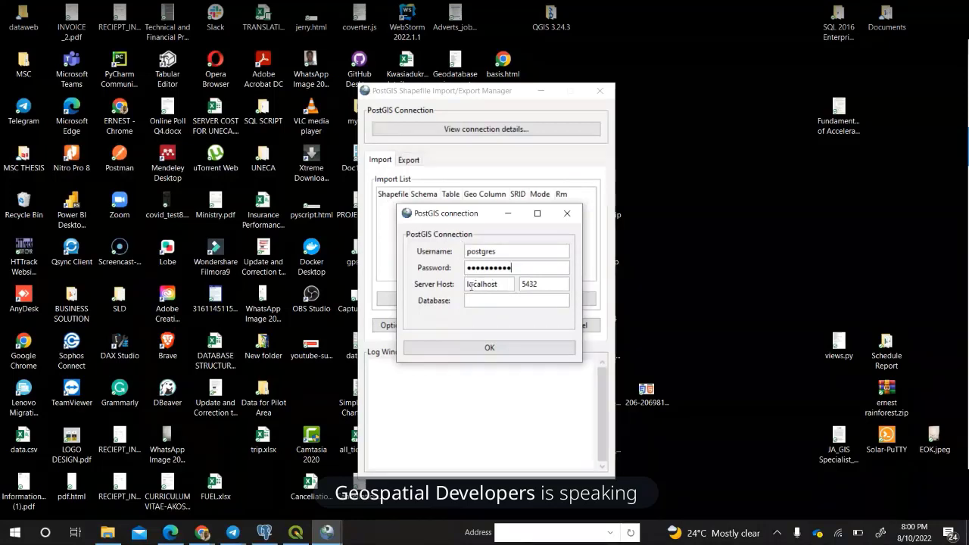
{"action": "key", "text": "Tab"}
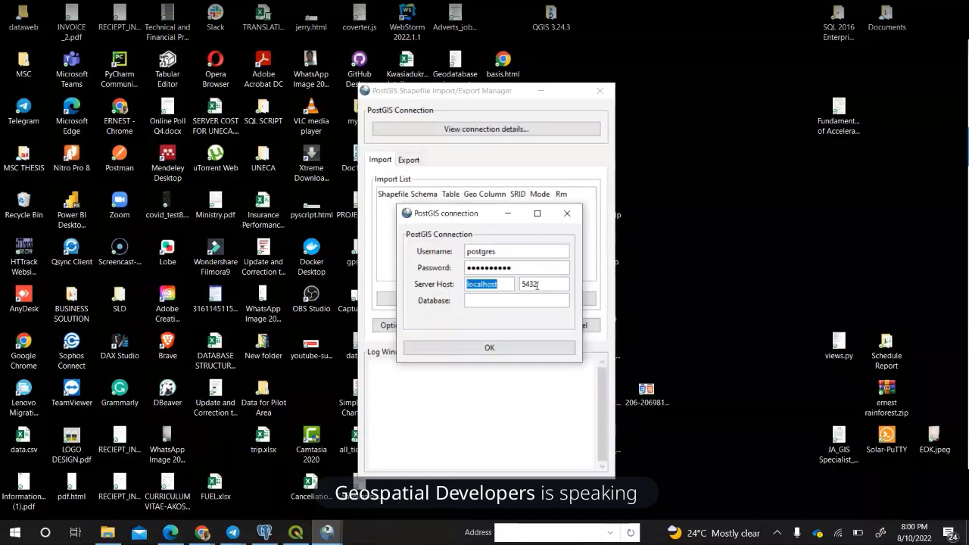
{"action": "left_click", "coordinate": [488, 302]}
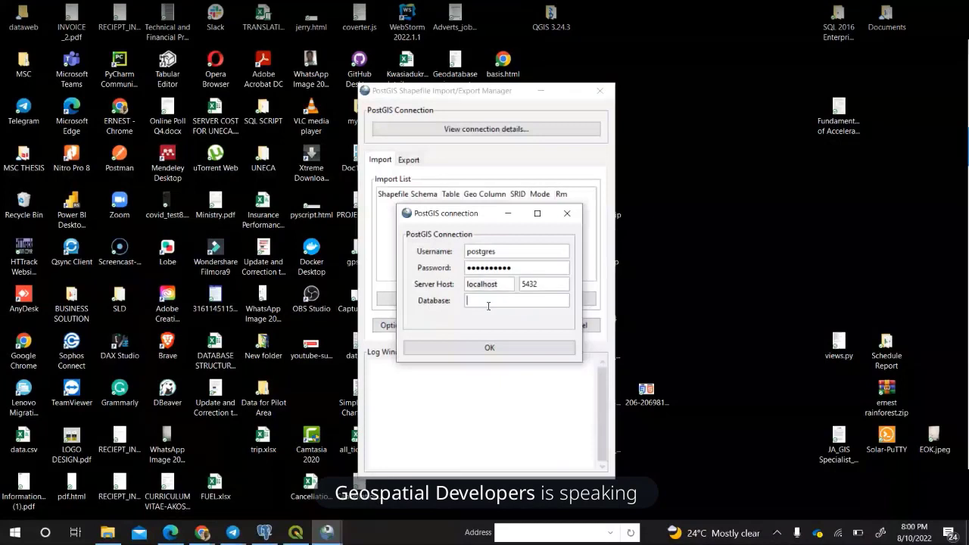
{"action": "type", "text": "WEBGIS"}
{"action": "left_click", "coordinate": [499, 349]}
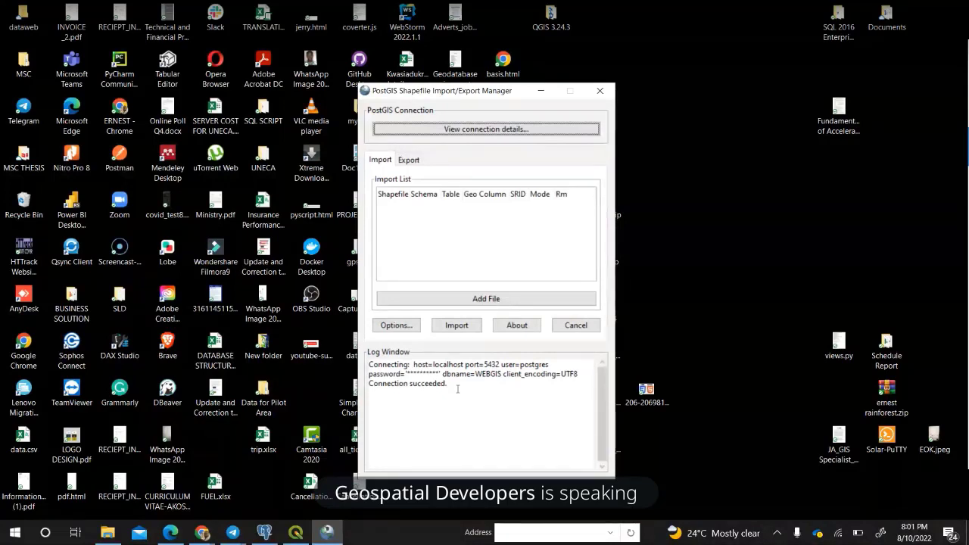
Start adding a shapefile, go to Desktop and open the myapp folder, scrolling through its contents.
{"action": "left_click", "coordinate": [469, 300]}
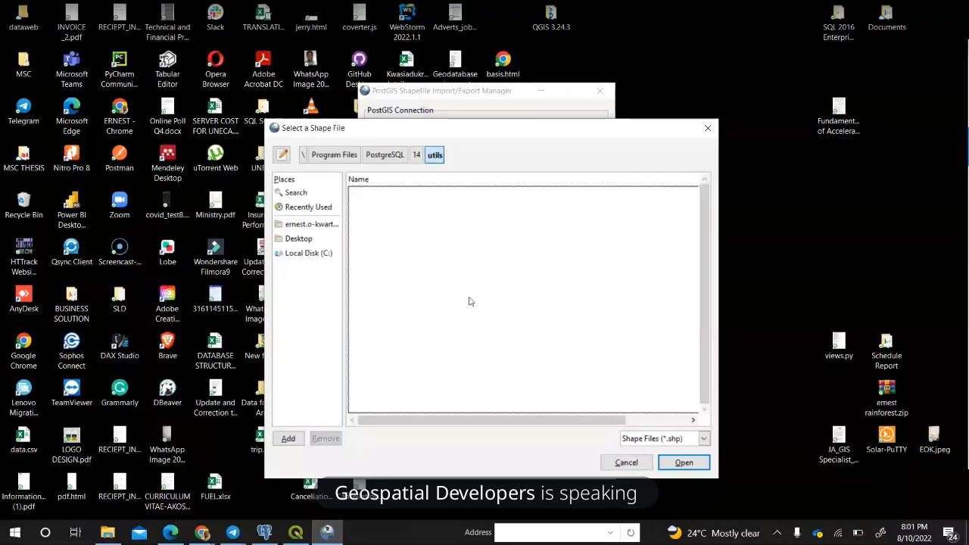
{"action": "left_click", "coordinate": [298, 239]}
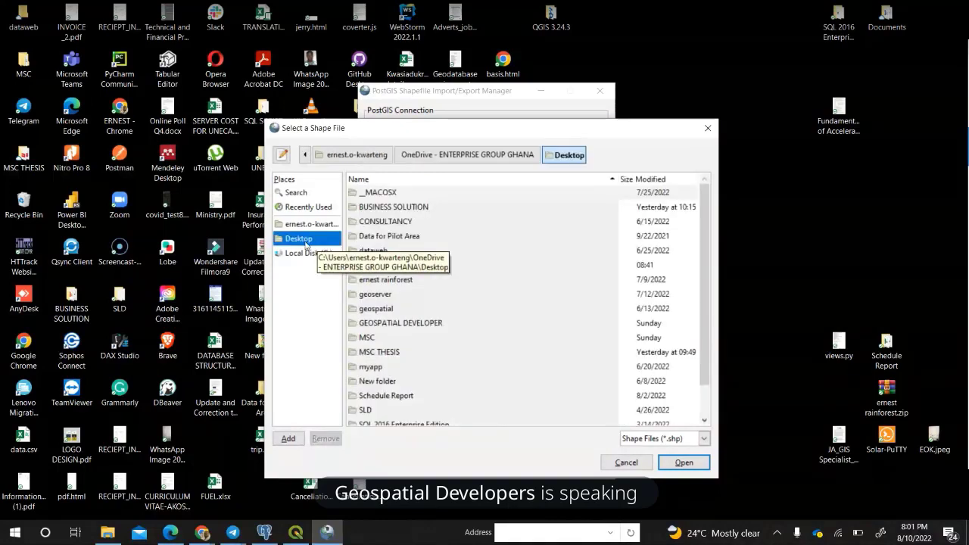
{"action": "double_click", "coordinate": [371, 367]}
{"action": "scroll", "coordinate": [406, 314], "scroll_direction": "down", "scroll_amount": 1}
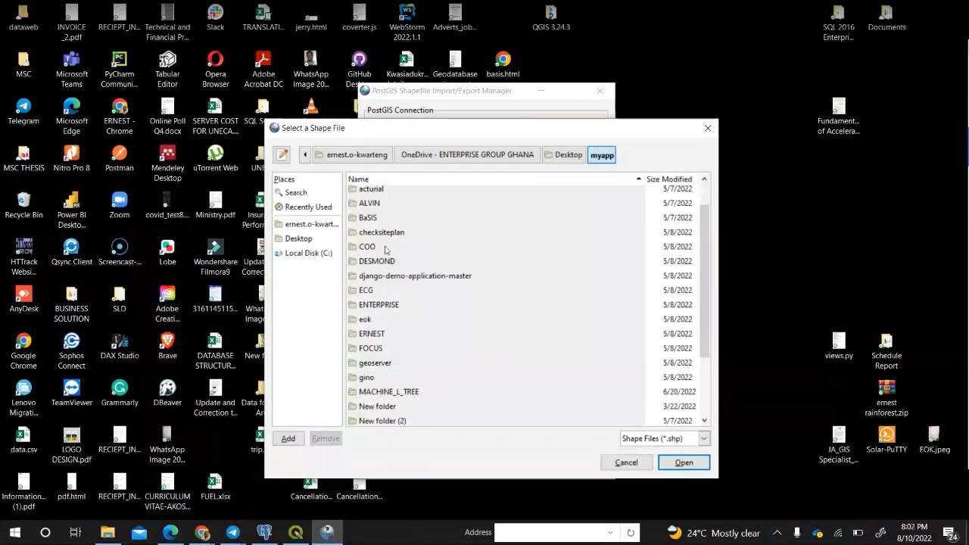
{"action": "scroll", "coordinate": [388, 258], "scroll_direction": "down", "scroll_amount": 2}
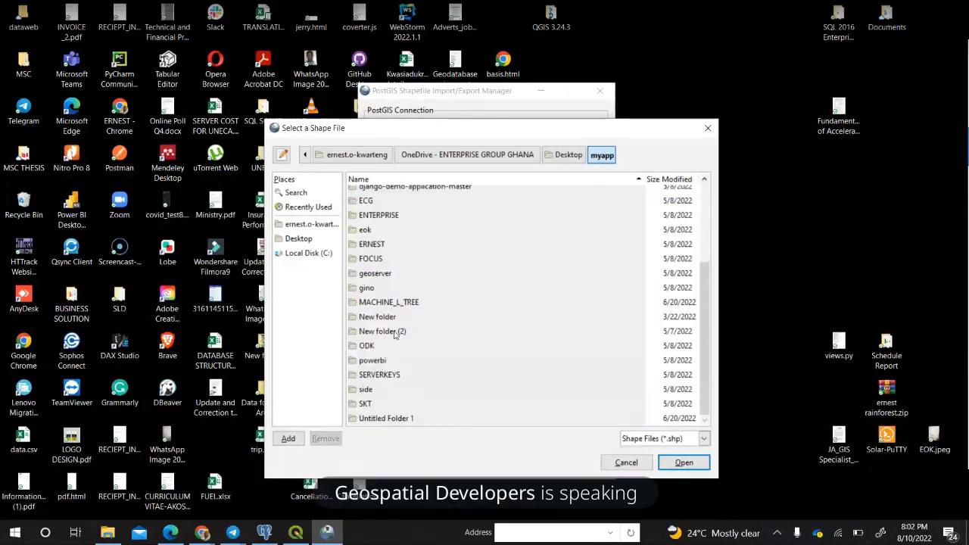
{"action": "scroll", "coordinate": [394, 335], "scroll_direction": "up", "scroll_amount": 5}
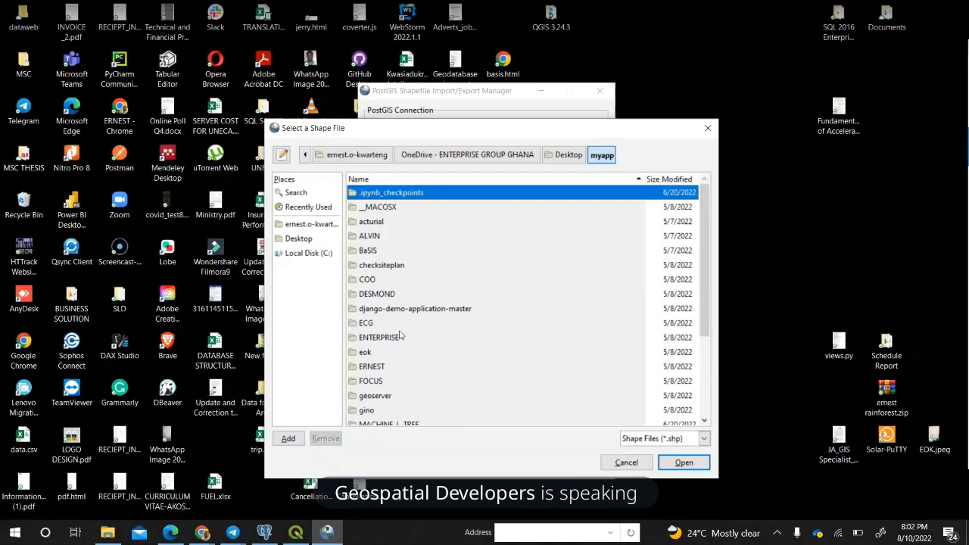
{"action": "scroll", "coordinate": [403, 336], "scroll_direction": "down", "scroll_amount": 3}
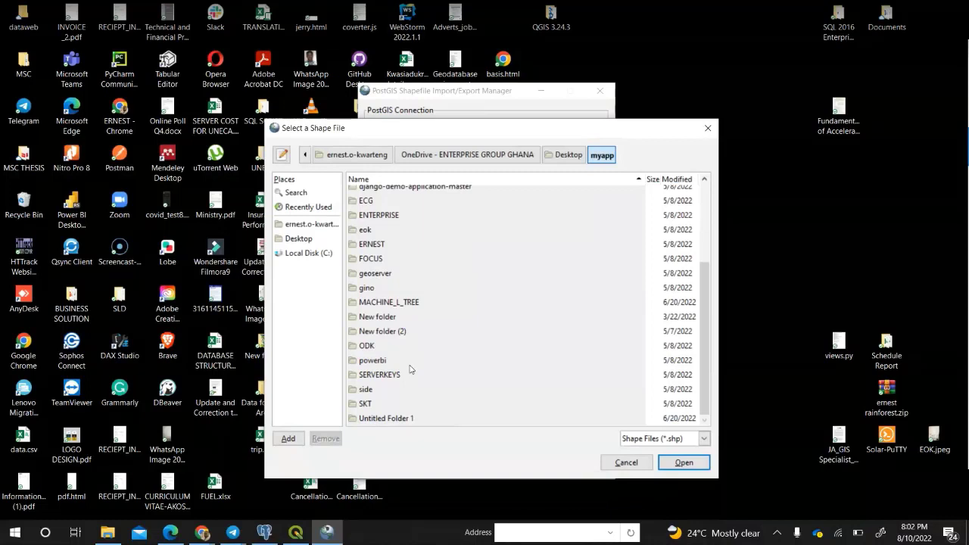
{"action": "scroll", "coordinate": [406, 387], "scroll_direction": "up", "scroll_amount": 1}
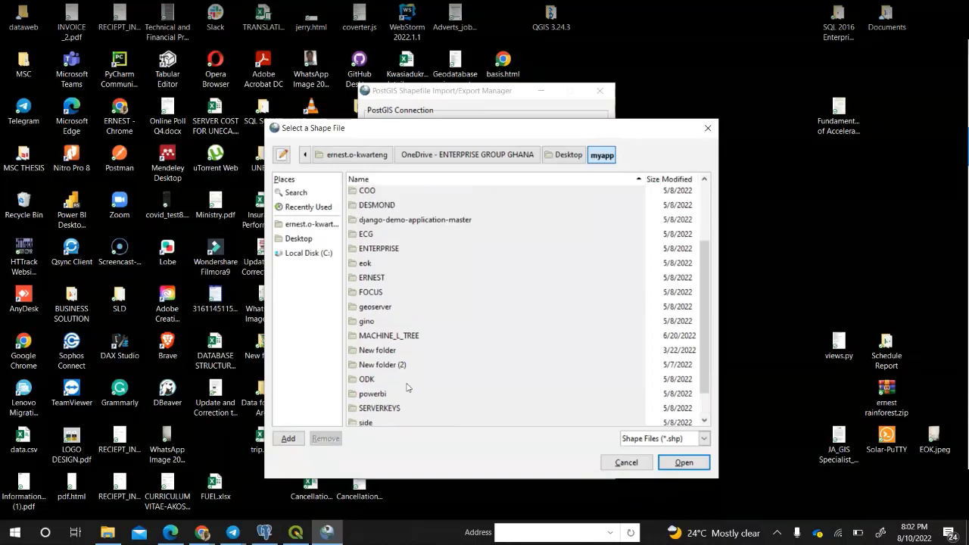
{"action": "scroll", "coordinate": [409, 387], "scroll_direction": "up", "scroll_amount": 3}
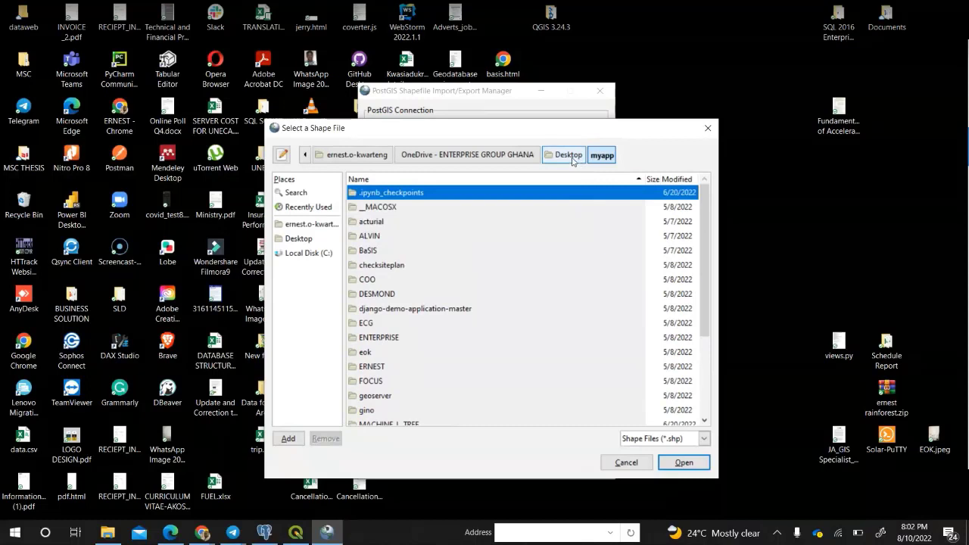
{"action": "scroll", "coordinate": [495, 317], "scroll_direction": "down", "scroll_amount": 3}
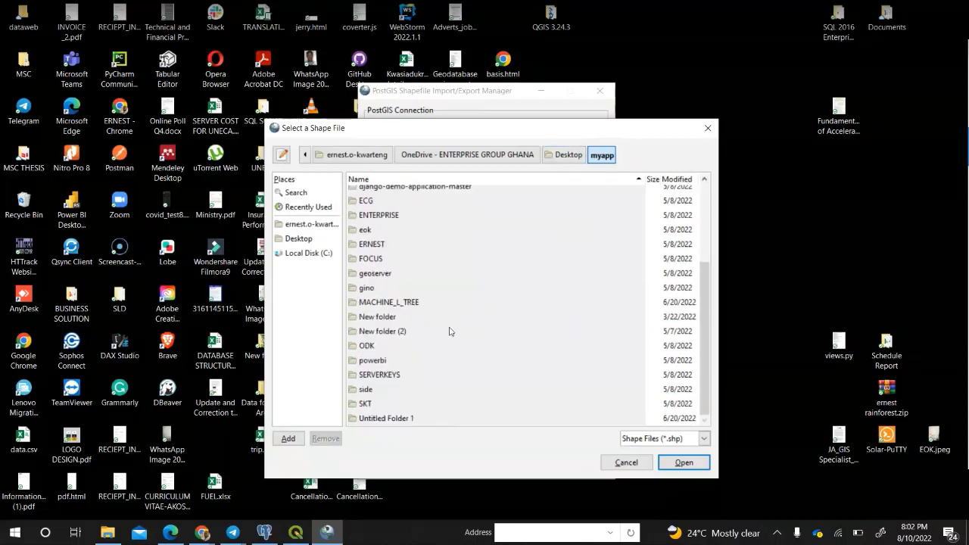
{"action": "left_click_drag", "start_coordinate": [707, 343], "coordinate": [717, 278]}
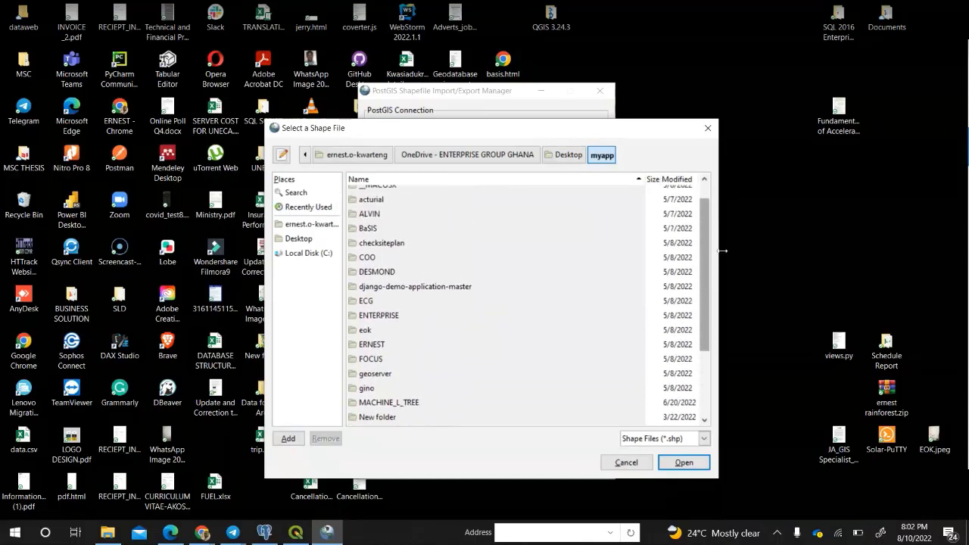
{"action": "scroll", "coordinate": [712, 244], "scroll_direction": "up", "scroll_amount": 1}
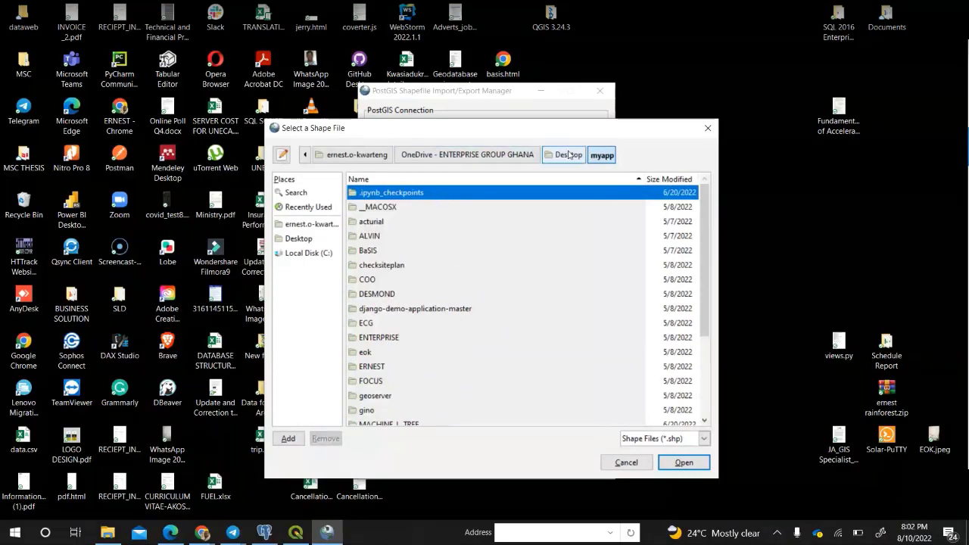
{"action": "left_click", "coordinate": [107, 532]}
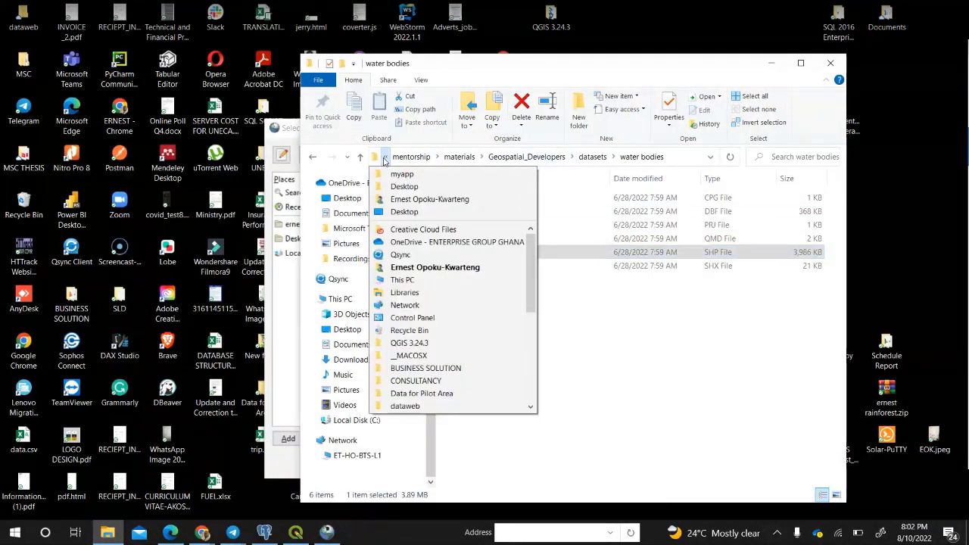
{"action": "left_click", "coordinate": [312, 157]}
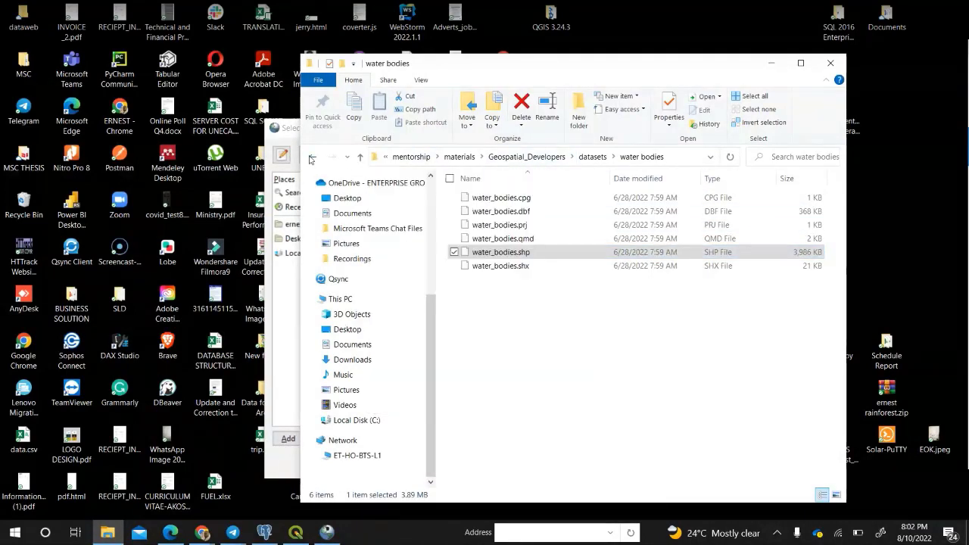
{"action": "left_click", "coordinate": [401, 157]}
{"action": "left_click", "coordinate": [401, 157]}
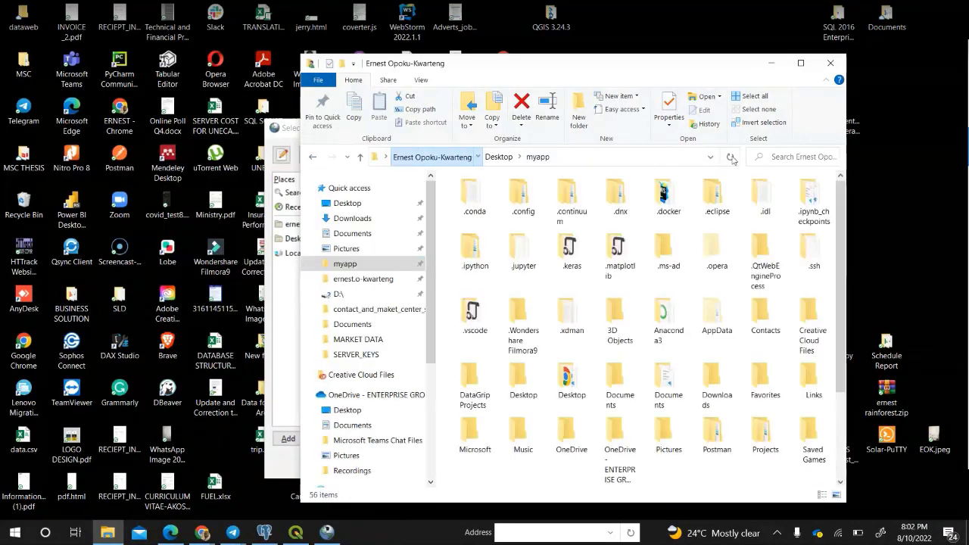
{"action": "left_click", "coordinate": [771, 62]}
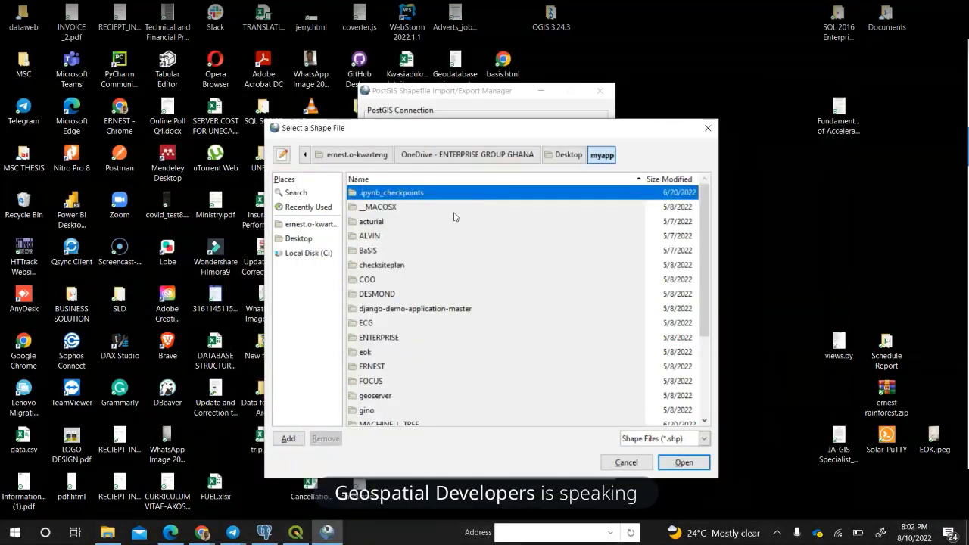
In the shapefile chooser, check Desktop and Recent, then reopen Desktop's myapp folder.
{"action": "scroll", "coordinate": [454, 217], "scroll_direction": "down", "scroll_amount": 2}
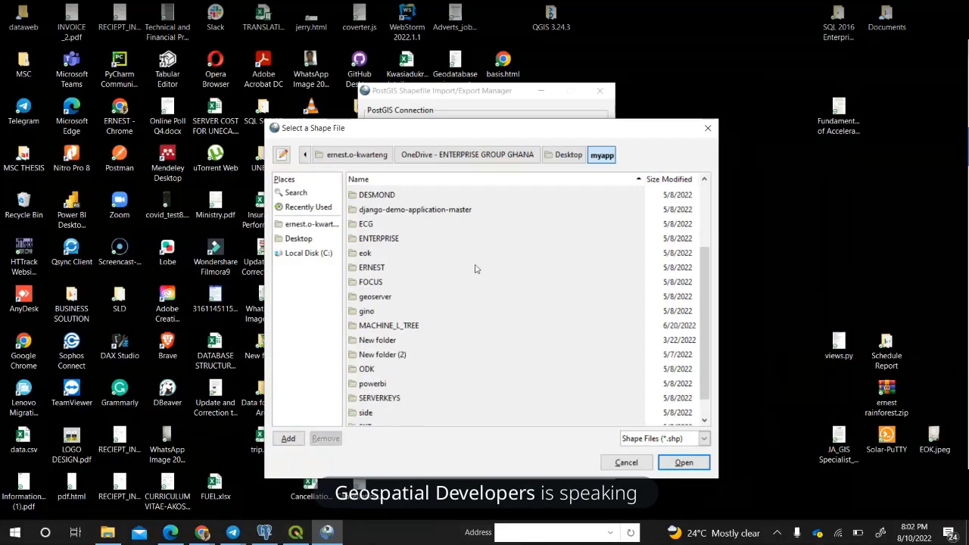
{"action": "scroll", "coordinate": [463, 293], "scroll_direction": "down", "scroll_amount": 1}
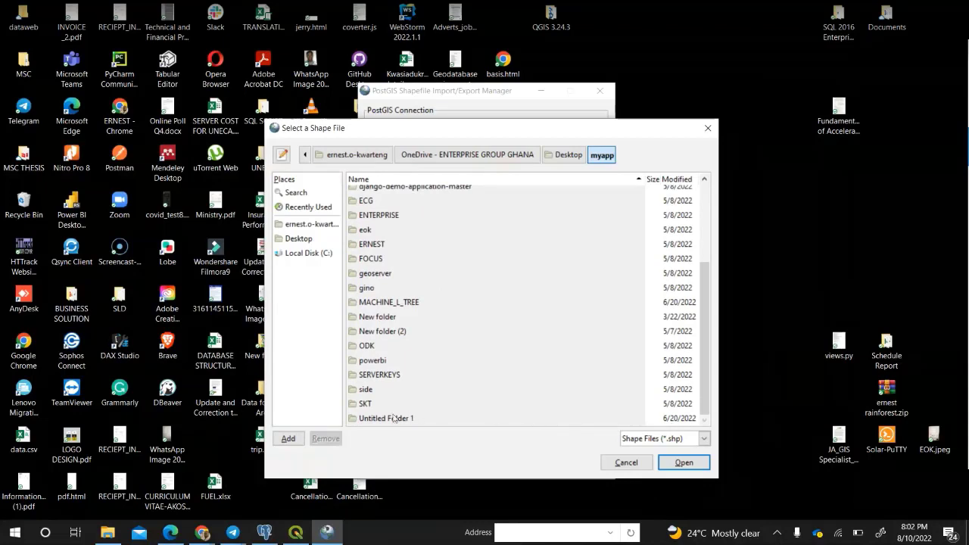
{"action": "left_click", "coordinate": [314, 240]}
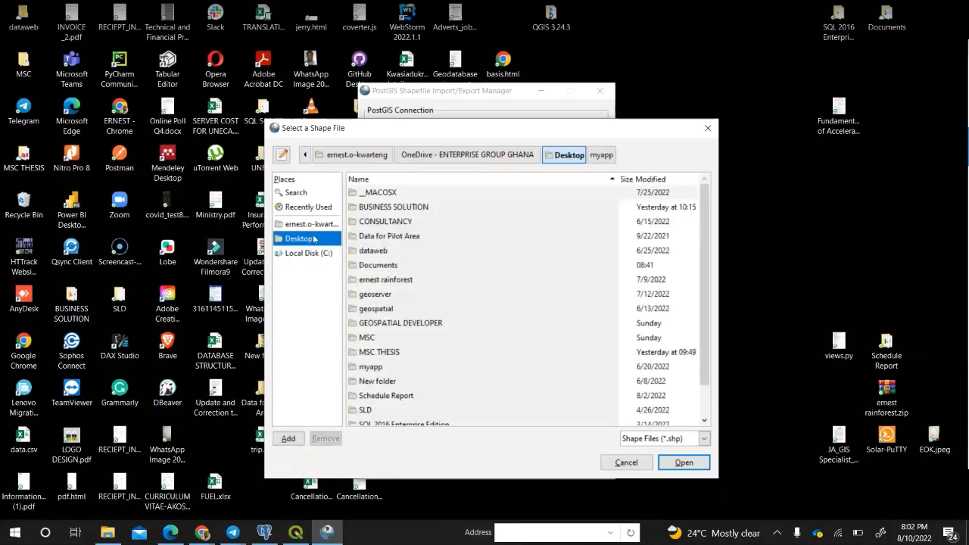
{"action": "left_click", "coordinate": [314, 207]}
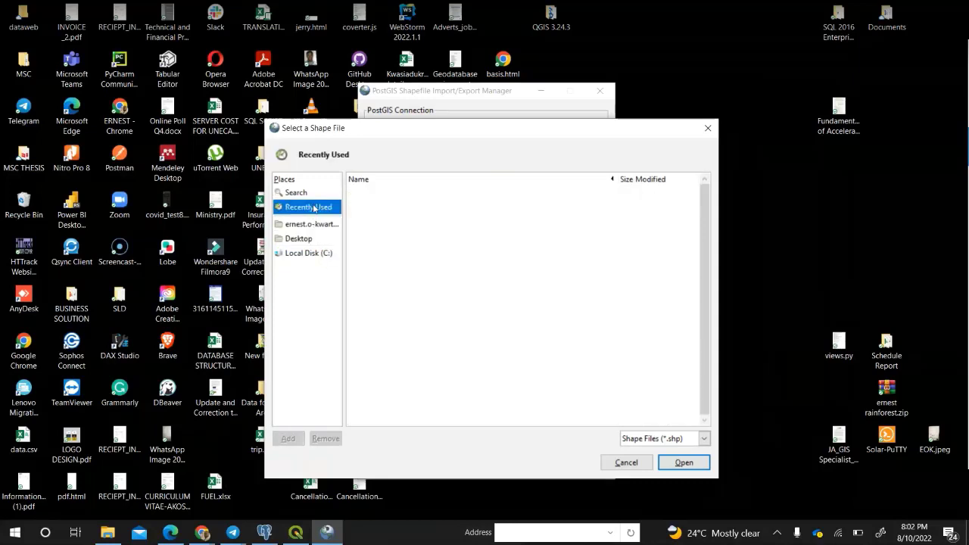
{"action": "left_click", "coordinate": [305, 239]}
{"action": "scroll", "coordinate": [383, 348], "scroll_direction": "down", "scroll_amount": 2}
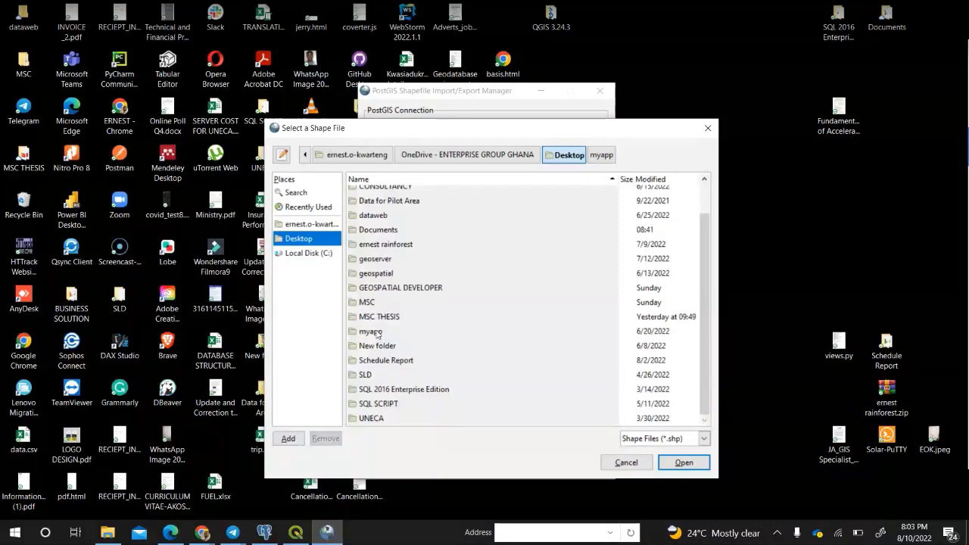
{"action": "double_click", "coordinate": [377, 332]}
{"action": "scroll", "coordinate": [400, 302], "scroll_direction": "down", "scroll_amount": 3}
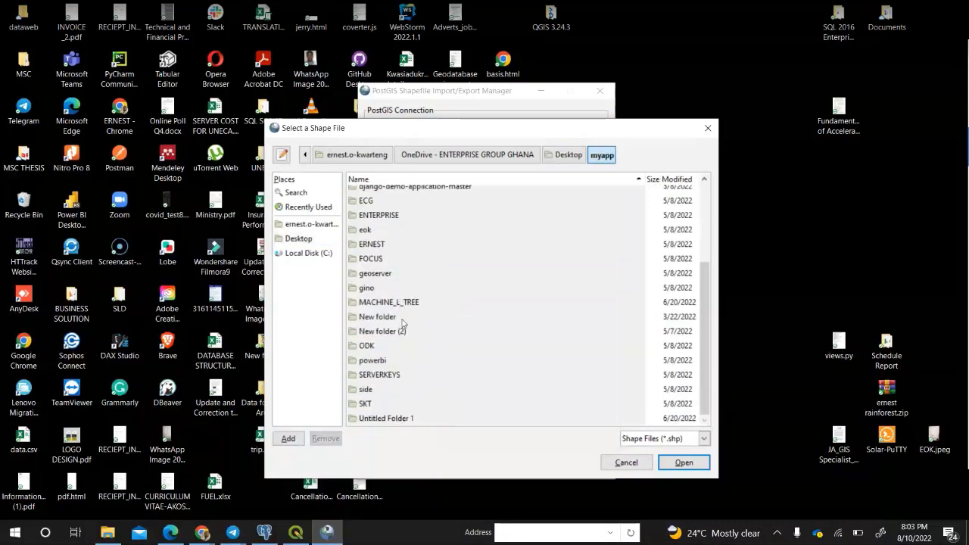
Jump to the top of myapp's list, scroll through its folders, and bring up File Explorer.
{"action": "key", "text": "Home"}
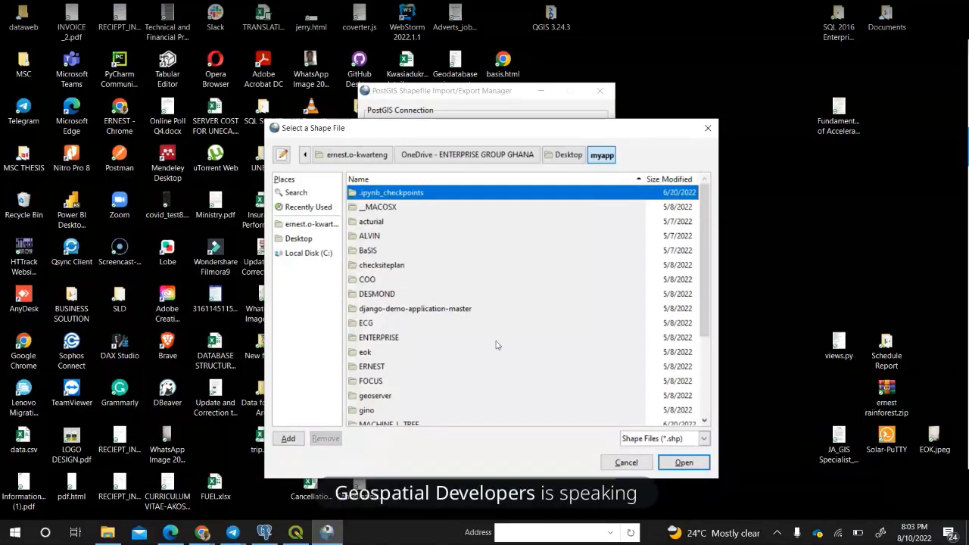
{"action": "scroll", "coordinate": [484, 348], "scroll_direction": "down", "scroll_amount": 1}
{"action": "scroll", "coordinate": [475, 355], "scroll_direction": "down", "scroll_amount": 1}
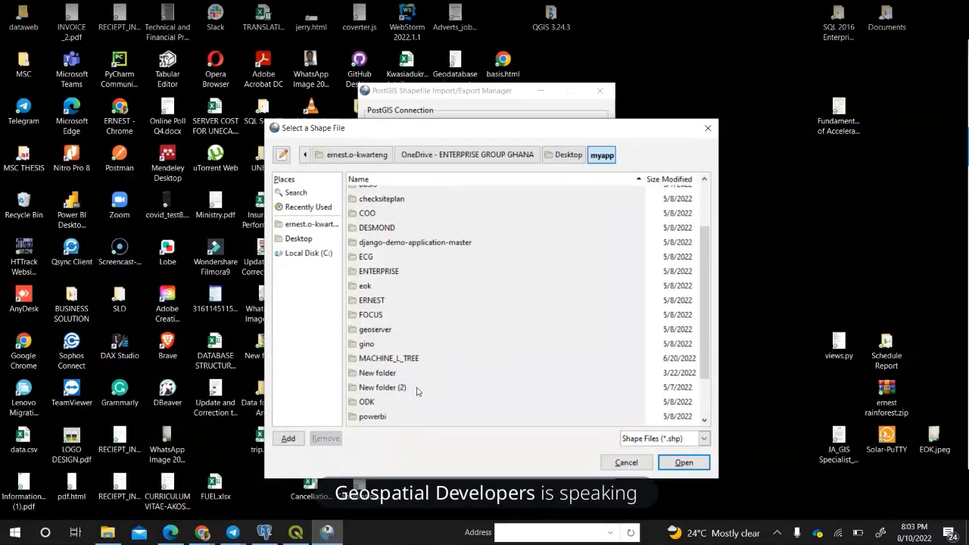
{"action": "scroll", "coordinate": [415, 394], "scroll_direction": "down", "scroll_amount": 1}
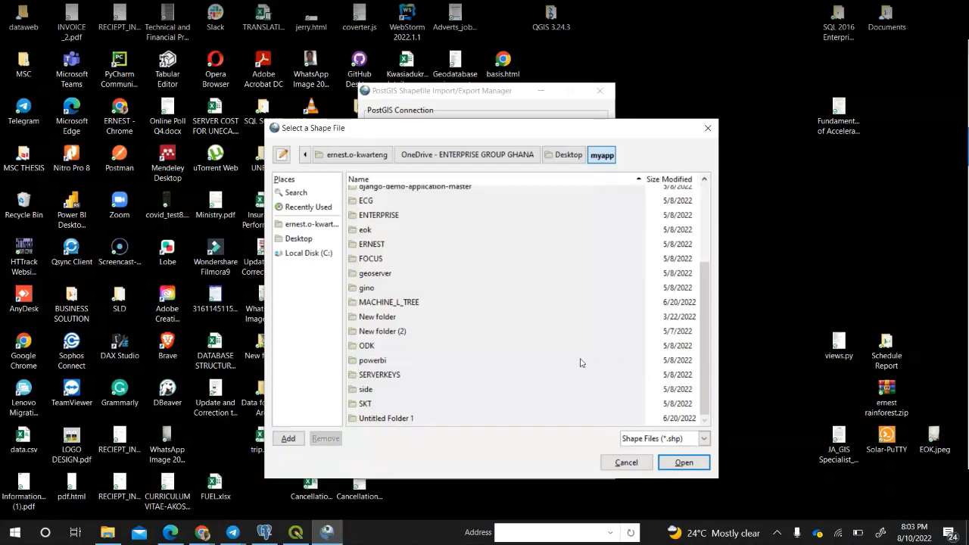
{"action": "scroll", "coordinate": [580, 363], "scroll_direction": "up", "scroll_amount": 1}
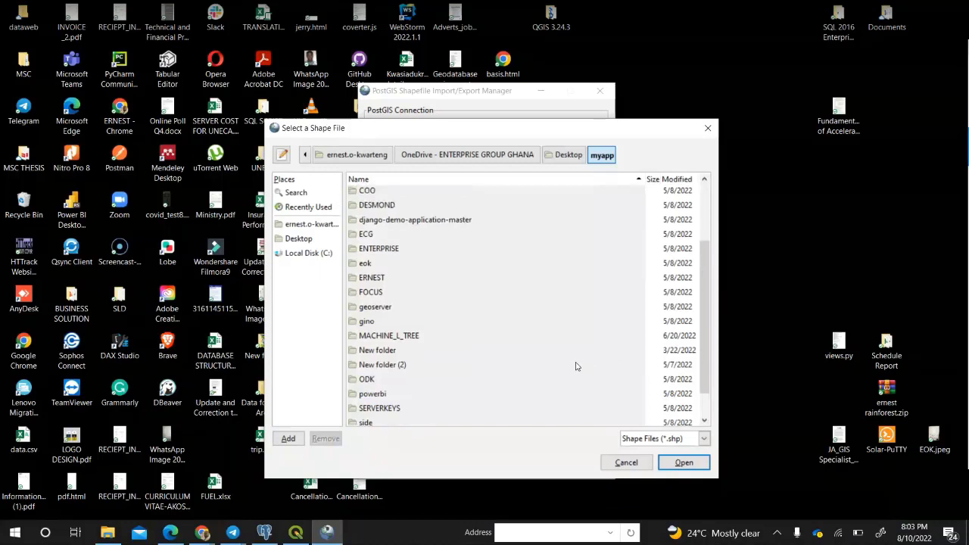
{"action": "scroll", "coordinate": [575, 367], "scroll_direction": "down", "scroll_amount": 1}
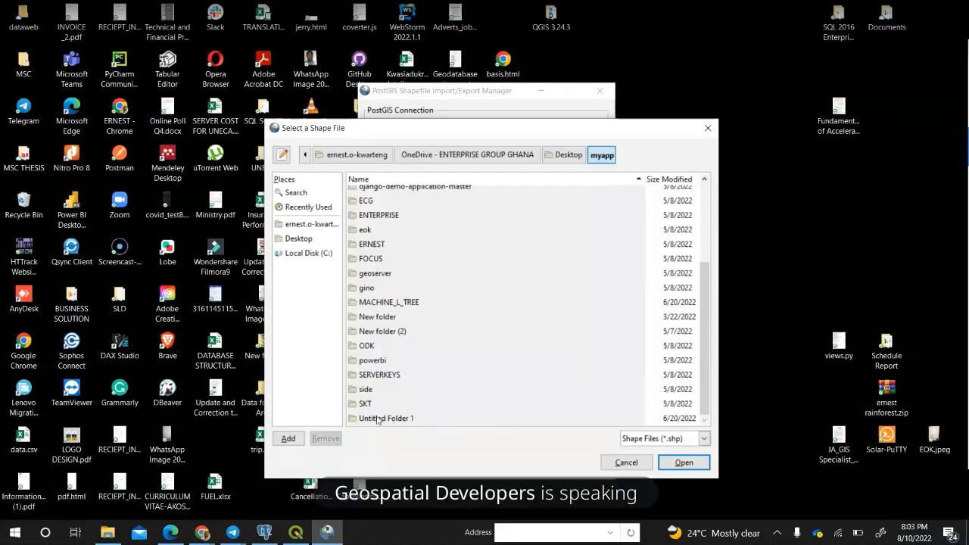
{"action": "left_click", "coordinate": [107, 532]}
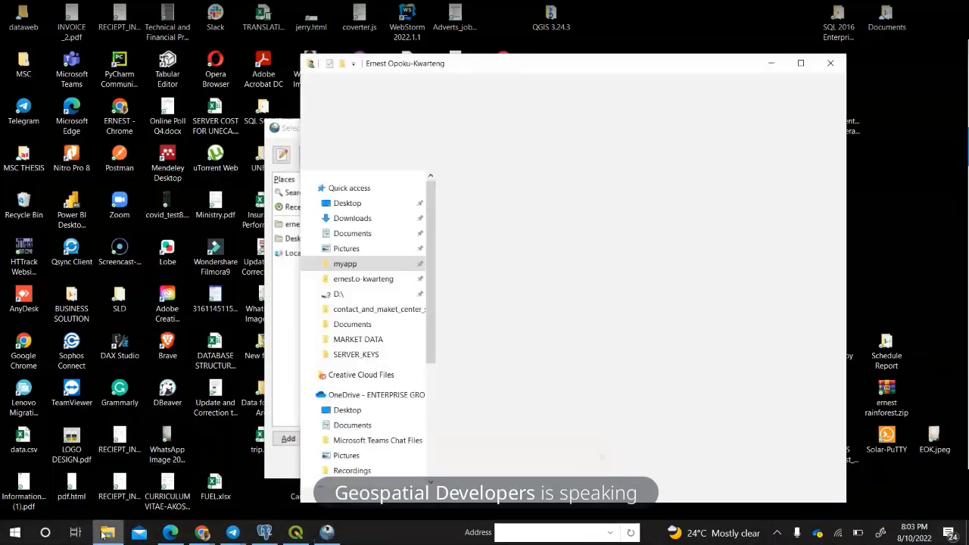
Open Desktop > myapp in Explorer and drag the mentorship folder onto the desktop, dismissing the error.
{"action": "left_click", "coordinate": [342, 265]}
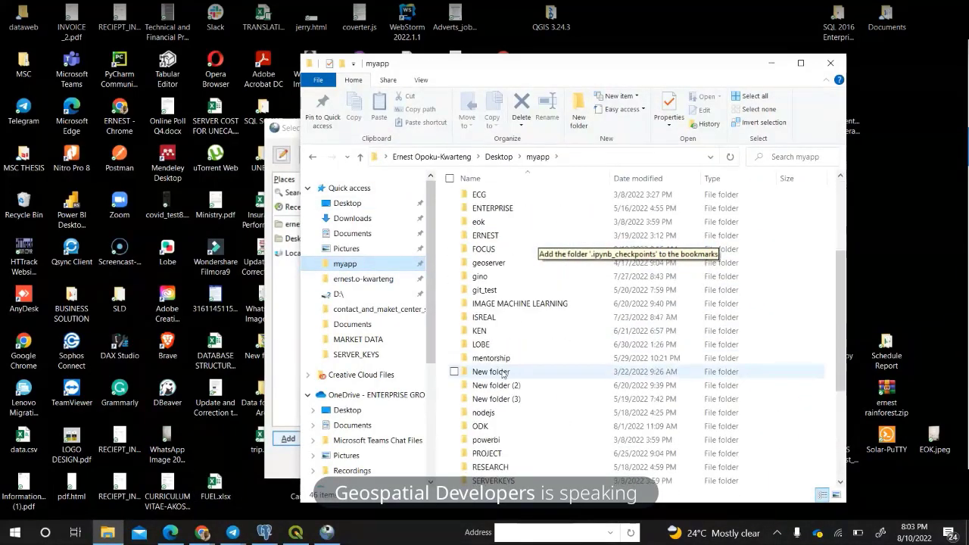
{"action": "left_click", "coordinate": [505, 361]}
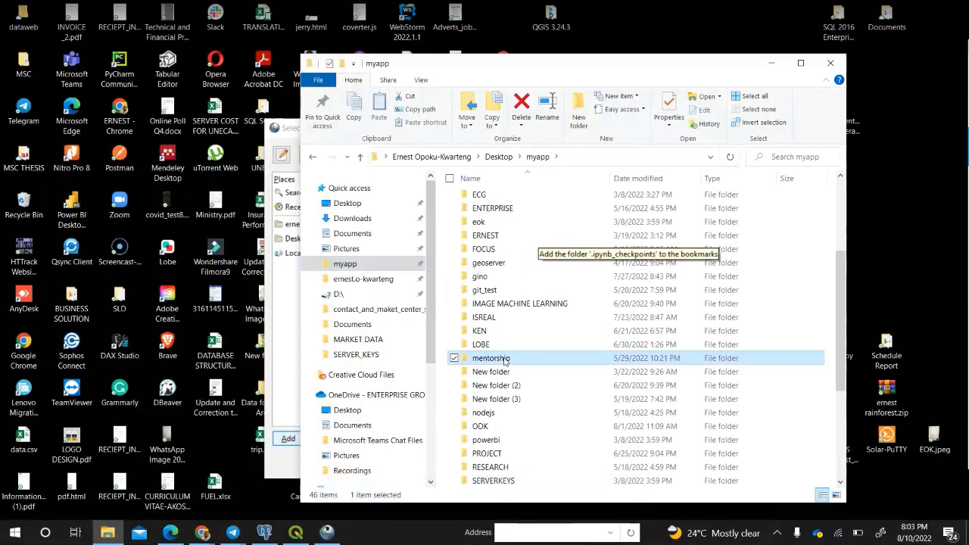
{"action": "left_click_drag", "start_coordinate": [672, 20], "coordinate": [672, 23]}
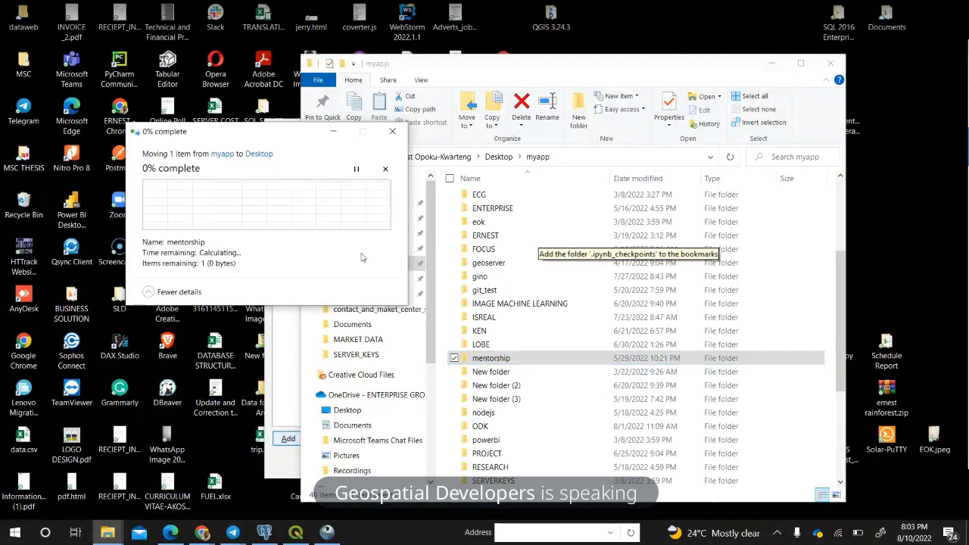
{"action": "left_click", "coordinate": [393, 135]}
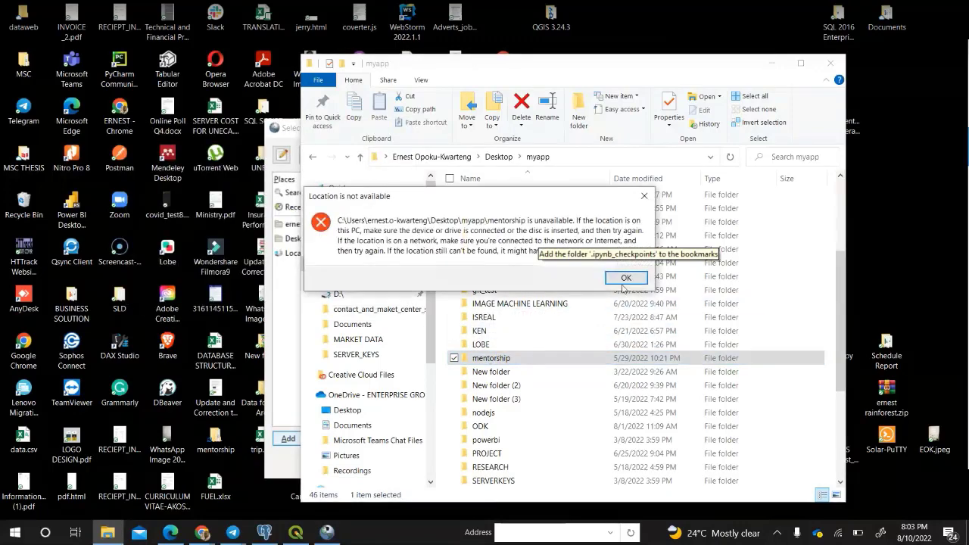
{"action": "left_click", "coordinate": [627, 277]}
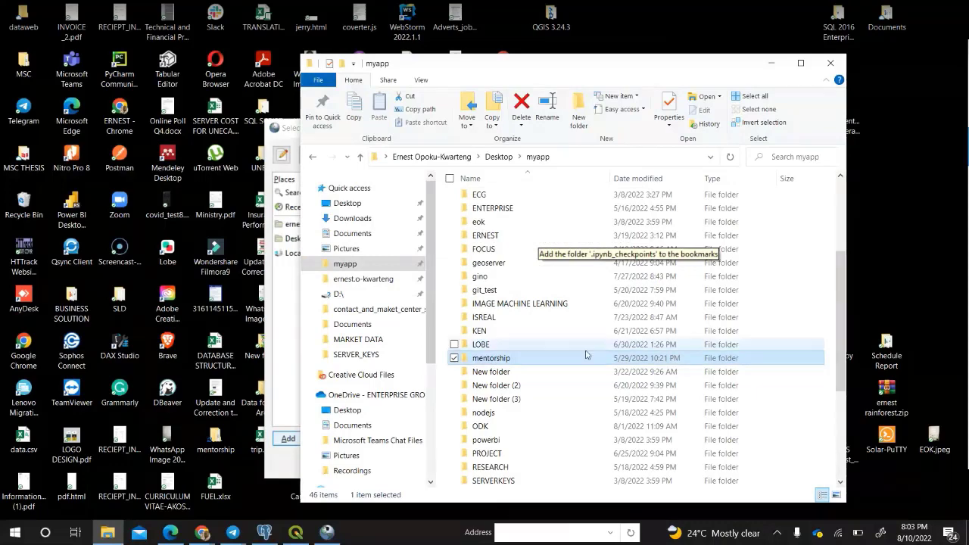
Retry opening mentorship past 'location not available' errors, then minimise Explorer and move the picker left.
{"action": "double_click", "coordinate": [566, 362]}
{"action": "left_click", "coordinate": [626, 277]}
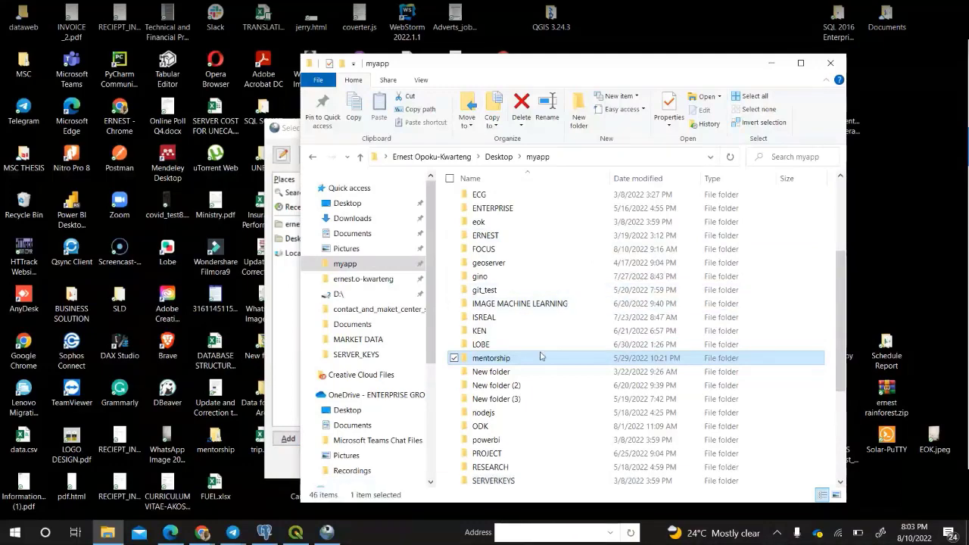
{"action": "double_click", "coordinate": [540, 358]}
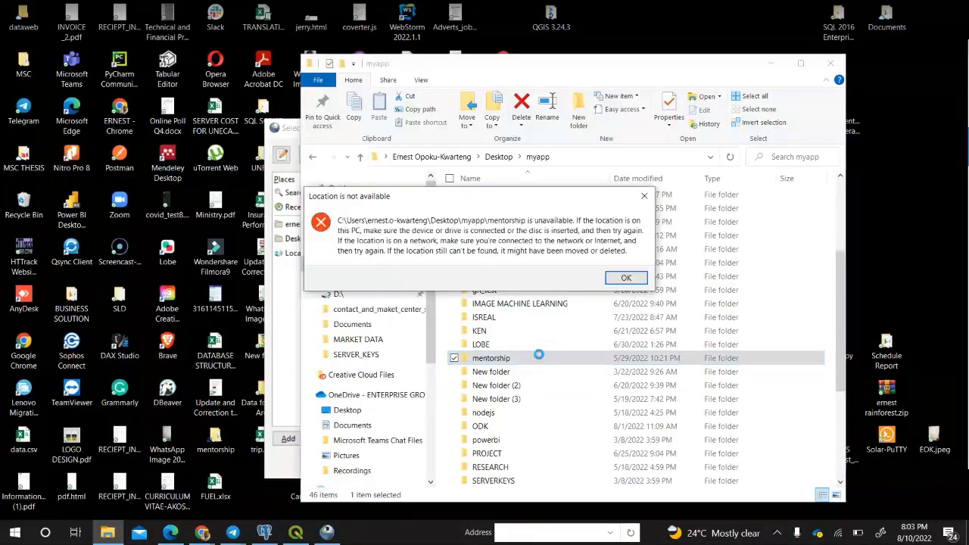
{"action": "left_click", "coordinate": [618, 281]}
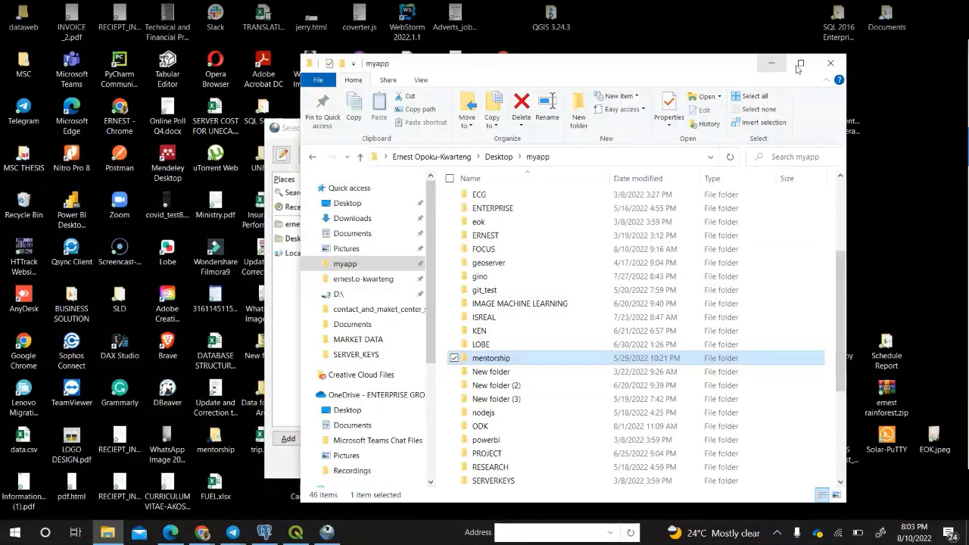
{"action": "left_click", "coordinate": [772, 64]}
{"action": "left_click_drag", "start_coordinate": [454, 130], "coordinate": [205, 172]}
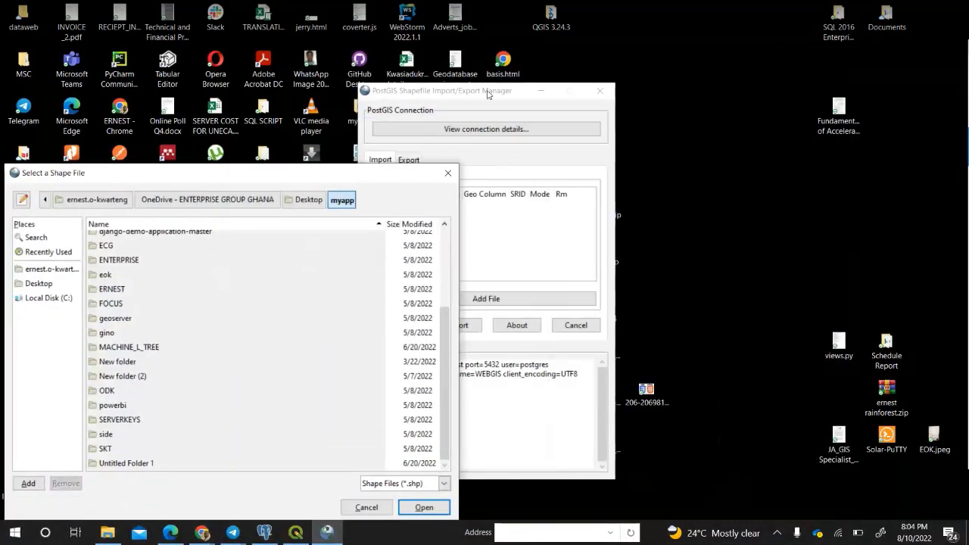
Restore the Explorer window at myapp and scroll through its folder list.
{"action": "left_click", "coordinate": [108, 532]}
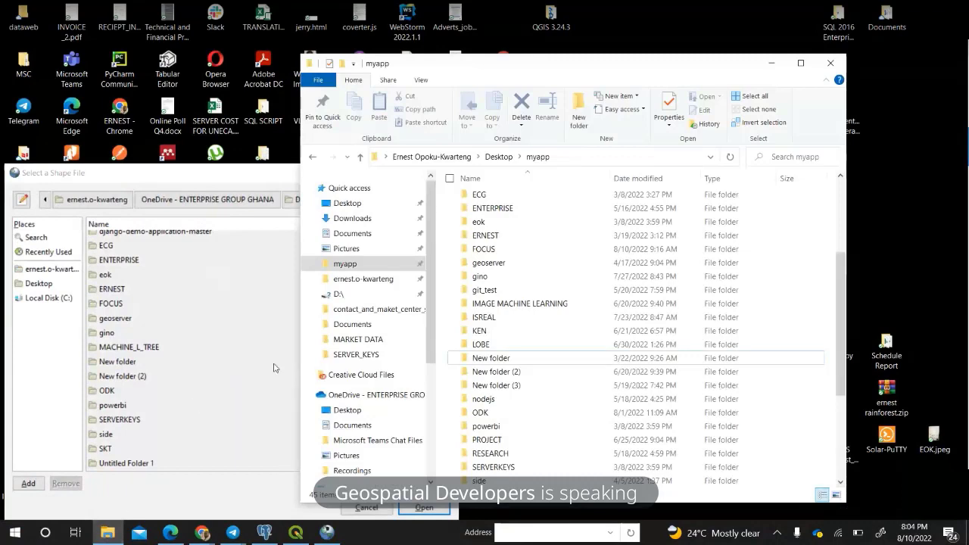
{"action": "scroll", "coordinate": [364, 341], "scroll_direction": "down", "scroll_amount": 2}
{"action": "scroll", "coordinate": [492, 372], "scroll_direction": "down", "scroll_amount": 2}
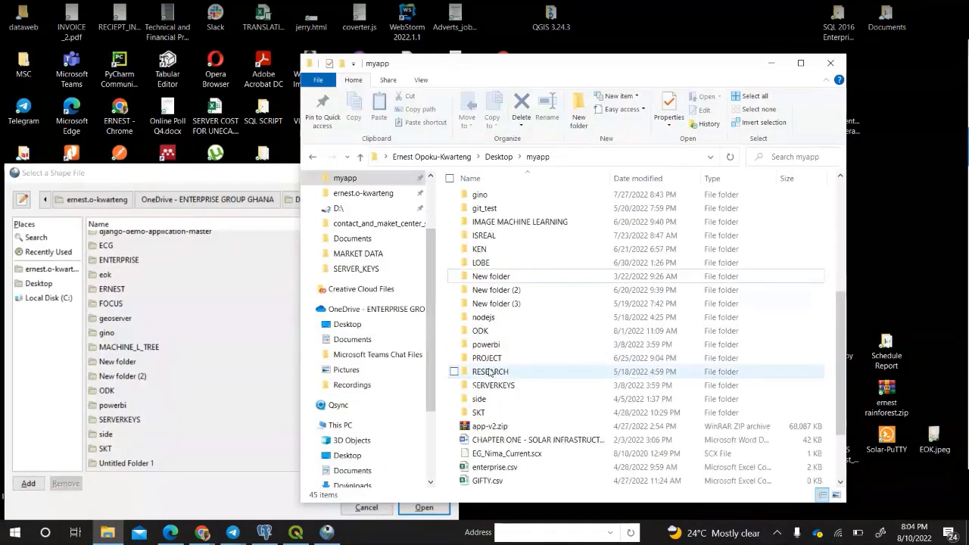
{"action": "scroll", "coordinate": [493, 367], "scroll_direction": "up", "scroll_amount": 3}
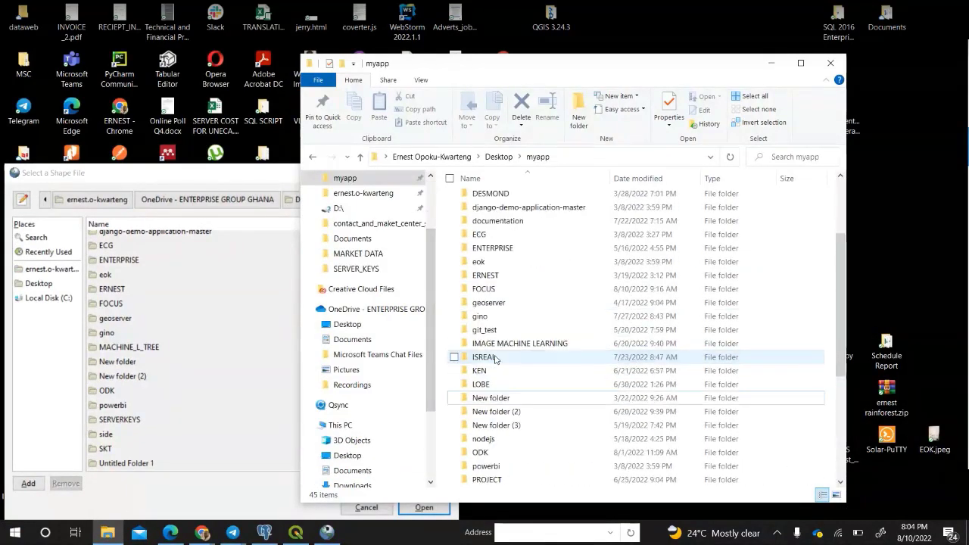
{"action": "scroll", "coordinate": [495, 359], "scroll_direction": "up", "scroll_amount": 3}
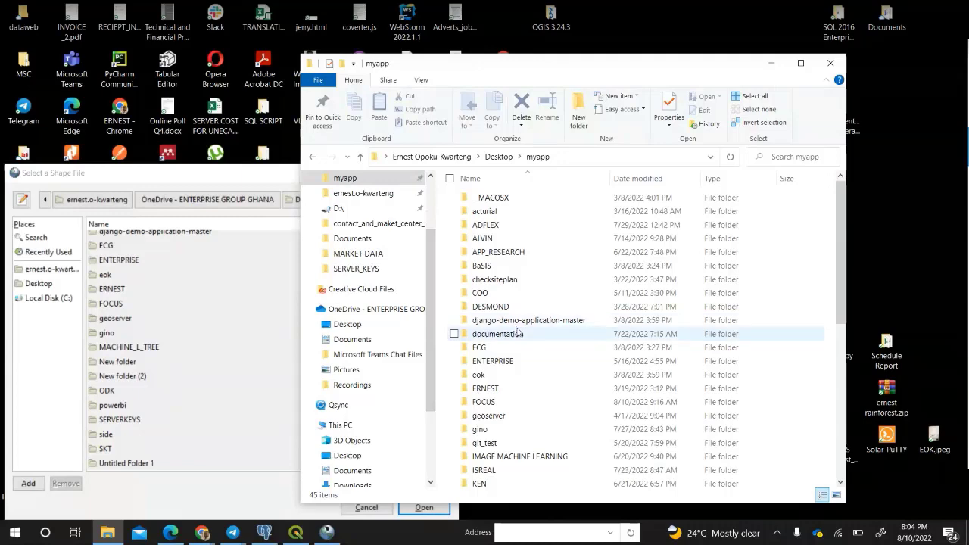
{"action": "scroll", "coordinate": [518, 333], "scroll_direction": "down", "scroll_amount": 2}
{"action": "scroll", "coordinate": [517, 331], "scroll_direction": "down", "scroll_amount": 2}
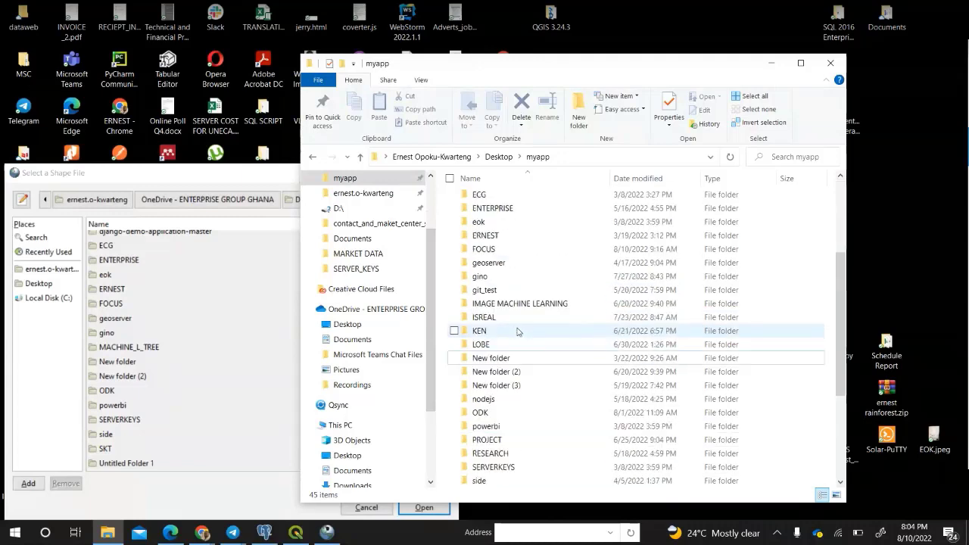
{"action": "scroll", "coordinate": [517, 331], "scroll_direction": "down", "scroll_amount": 1}
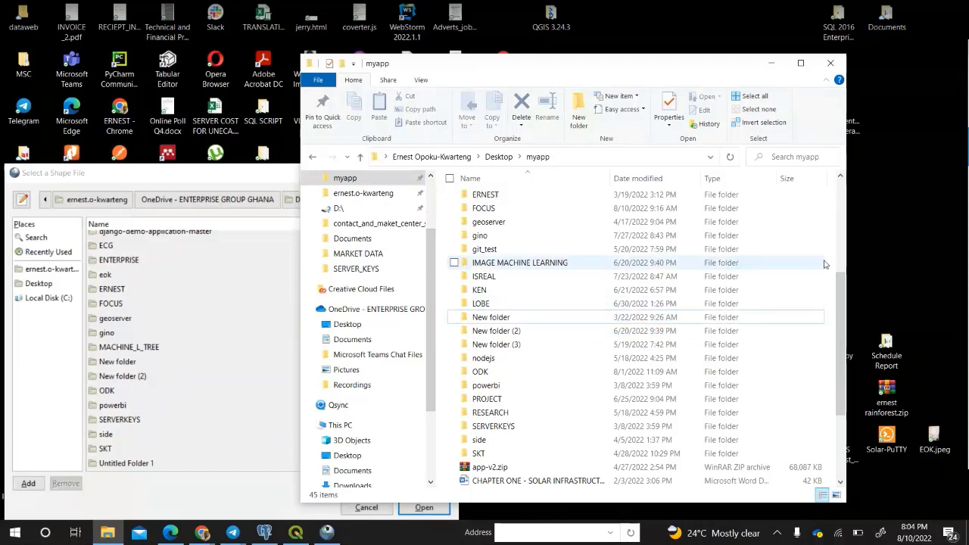
Select the New folder entry in myapp, nudge Explorer left, and preview the Telegram windows.
{"action": "left_click", "coordinate": [580, 318]}
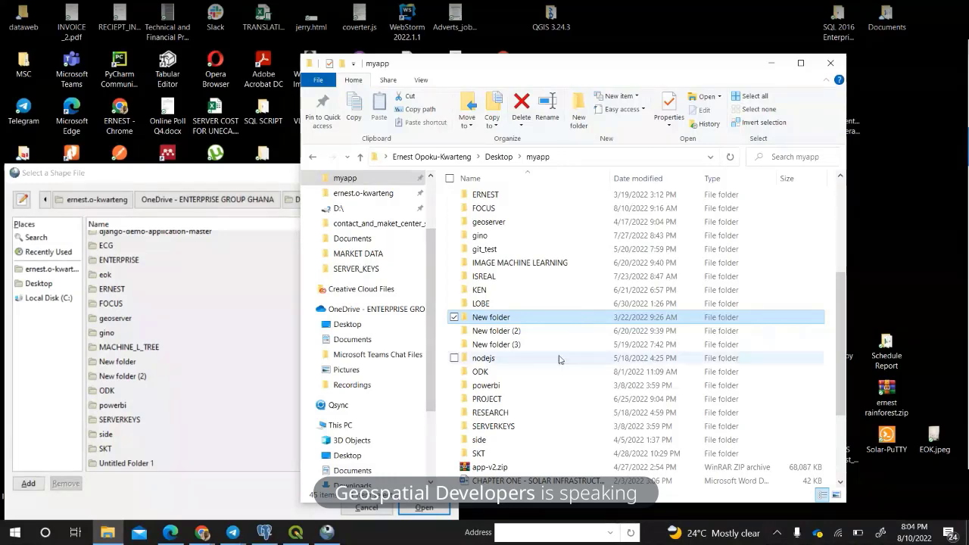
{"action": "left_click_drag", "start_coordinate": [633, 69], "coordinate": [665, 56]}
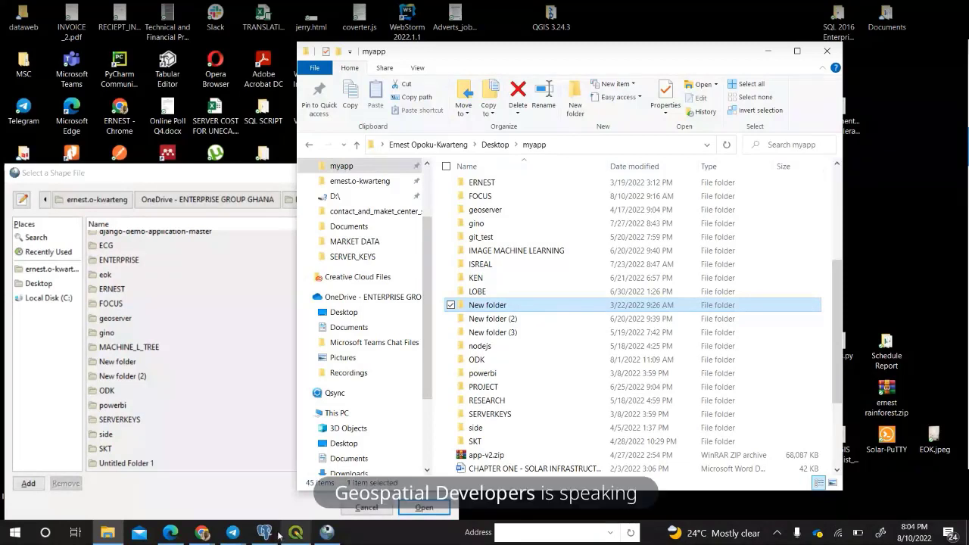
{"action": "left_click", "coordinate": [233, 534]}
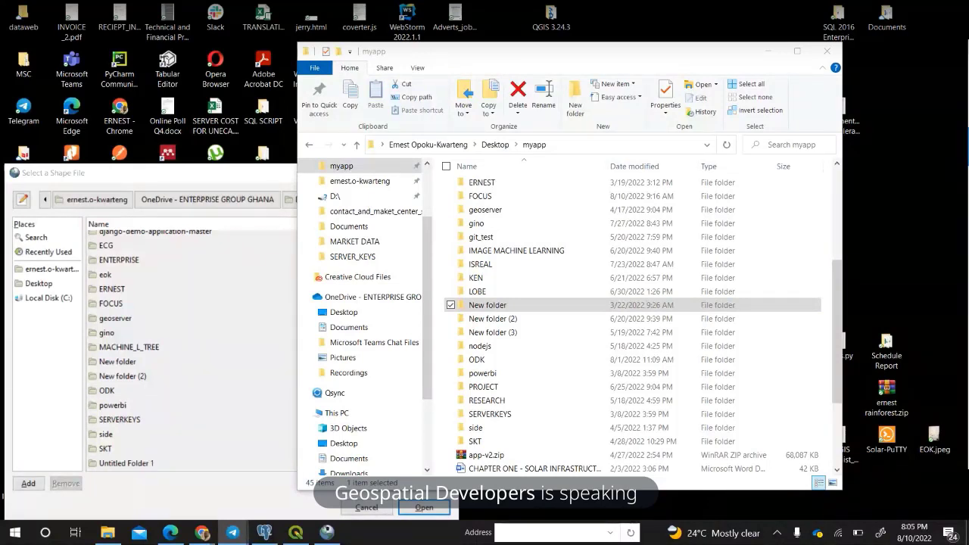
{"action": "scroll", "coordinate": [636, 317], "scroll_direction": "up", "scroll_amount": 4}
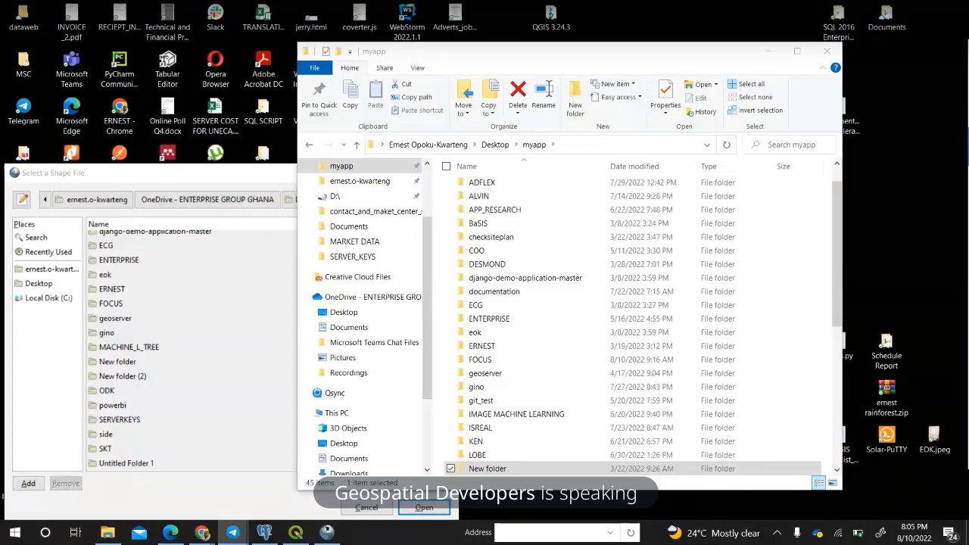
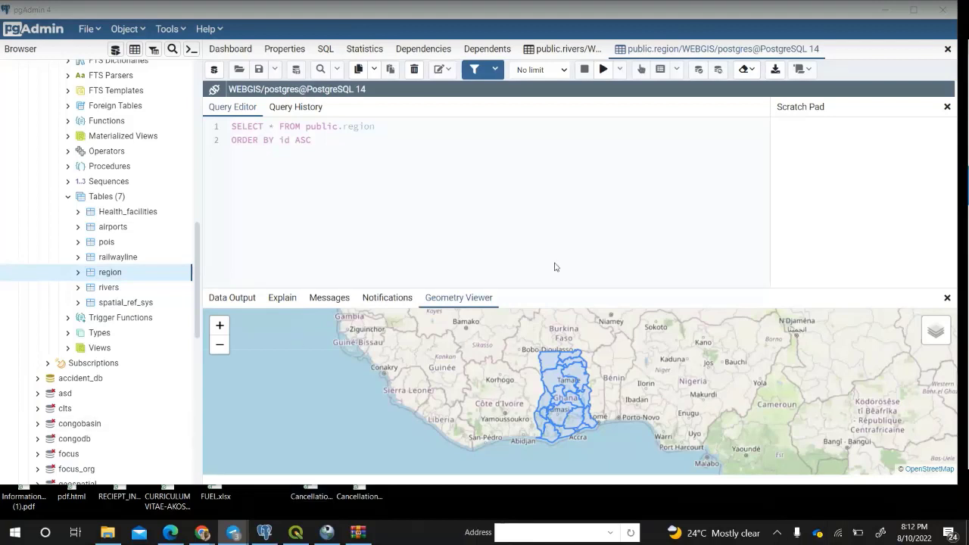
Minimise pgAdmin and close the finished PostGIS Shapefile Import/Export Manager.
{"action": "left_click", "coordinate": [887, 13]}
{"action": "left_click", "coordinate": [887, 14]}
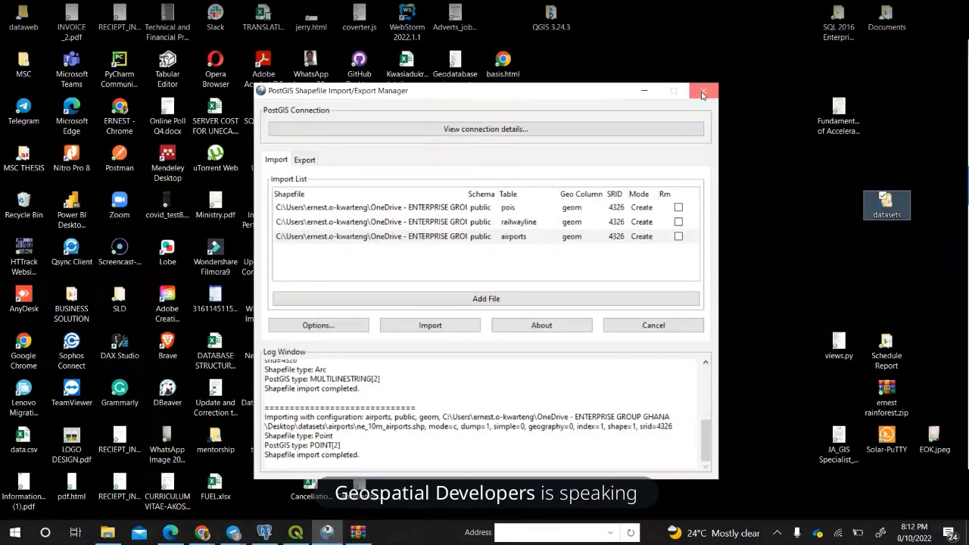
{"action": "left_click", "coordinate": [703, 93]}
Refresh the WEBGIS public schema in the QGIS Browser so the newly imported tables appear.
{"action": "left_click", "coordinate": [302, 533]}
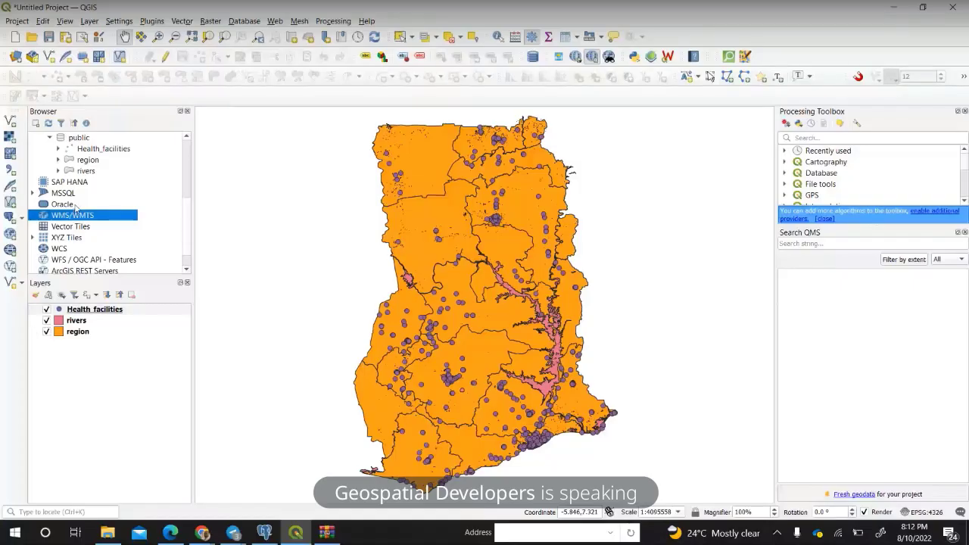
{"action": "scroll", "coordinate": [72, 193], "scroll_direction": "up", "scroll_amount": 1}
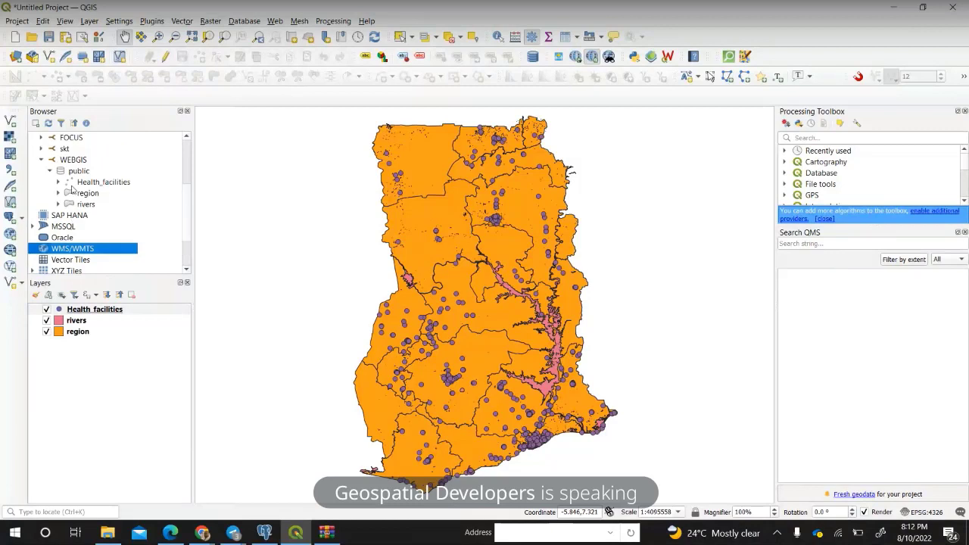
{"action": "left_click", "coordinate": [75, 159]}
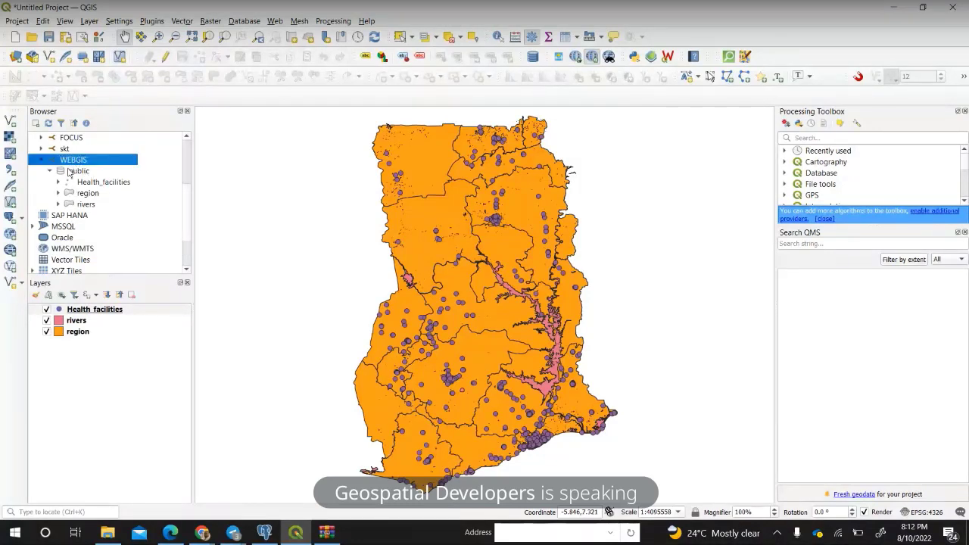
{"action": "left_click", "coordinate": [70, 172]}
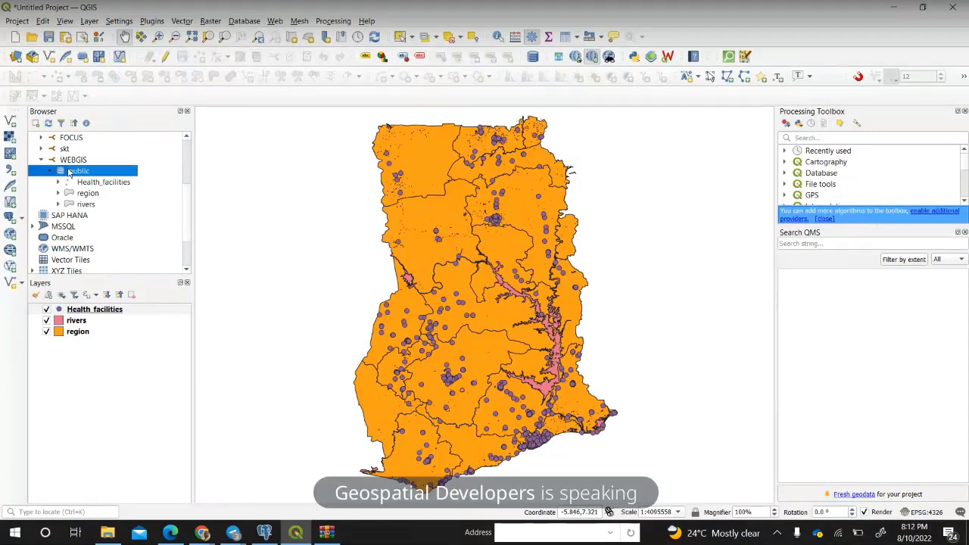
{"action": "left_click", "coordinate": [48, 123]}
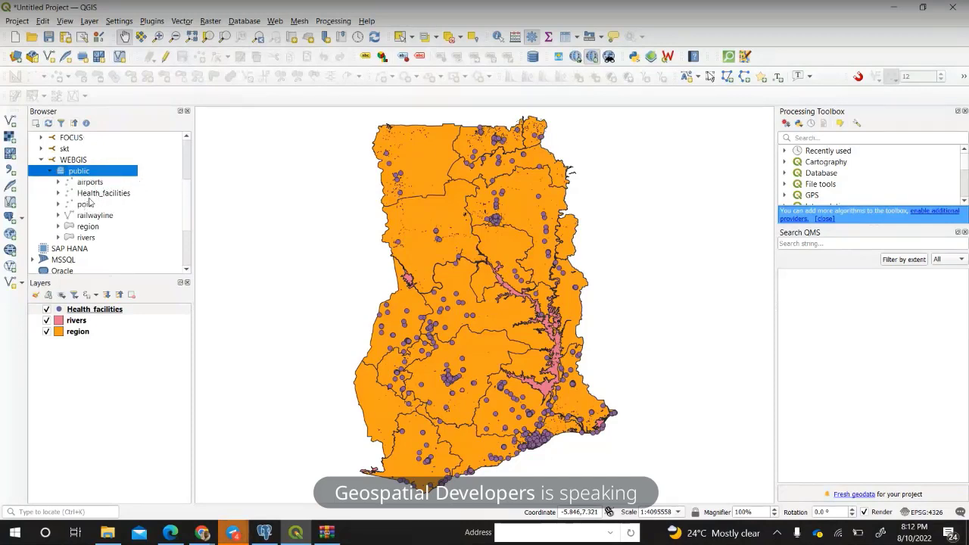
Add the pois, airports and railwayline tables as map layers over the Ghana regions.
{"action": "left_click_drag", "start_coordinate": [83, 206], "coordinate": [95, 369]}
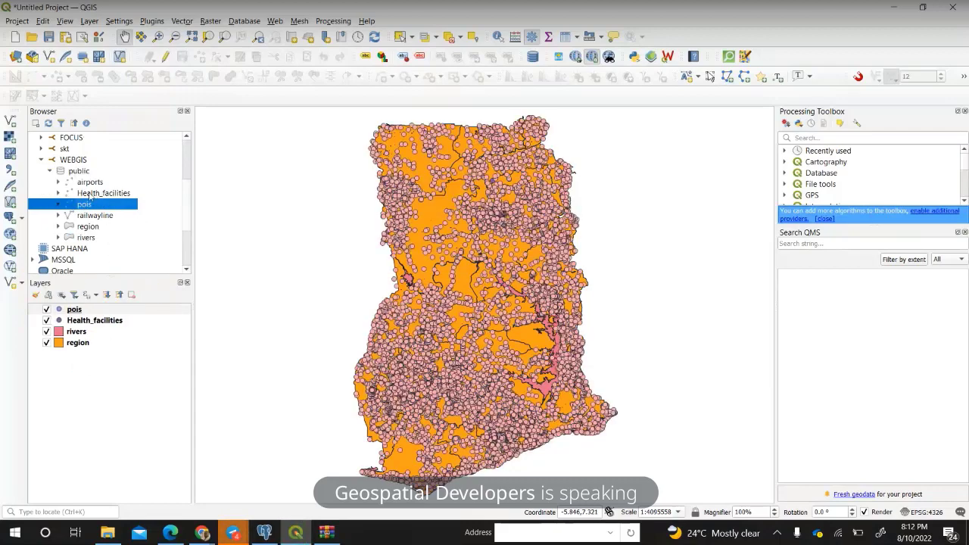
{"action": "left_click_drag", "start_coordinate": [90, 184], "coordinate": [108, 372]}
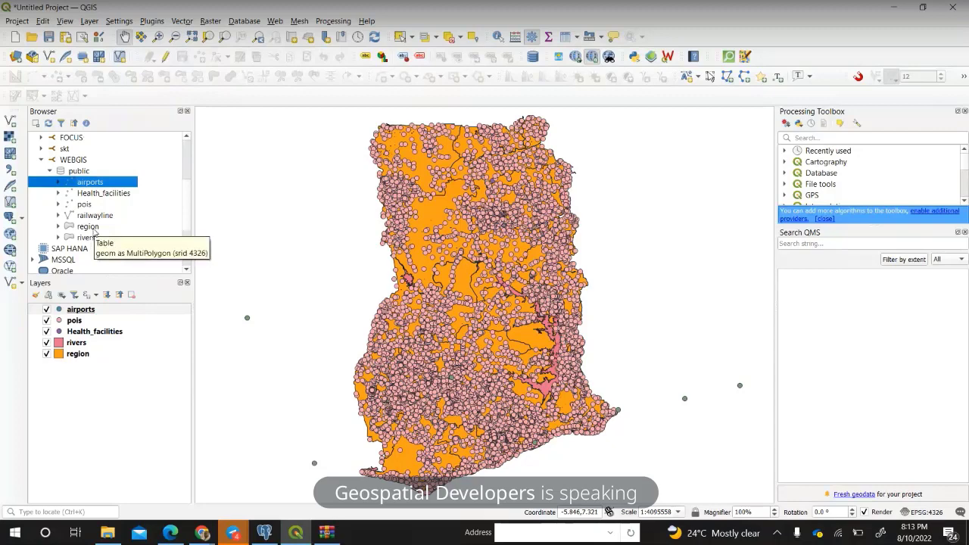
{"action": "left_click_drag", "start_coordinate": [99, 218], "coordinate": [126, 348]}
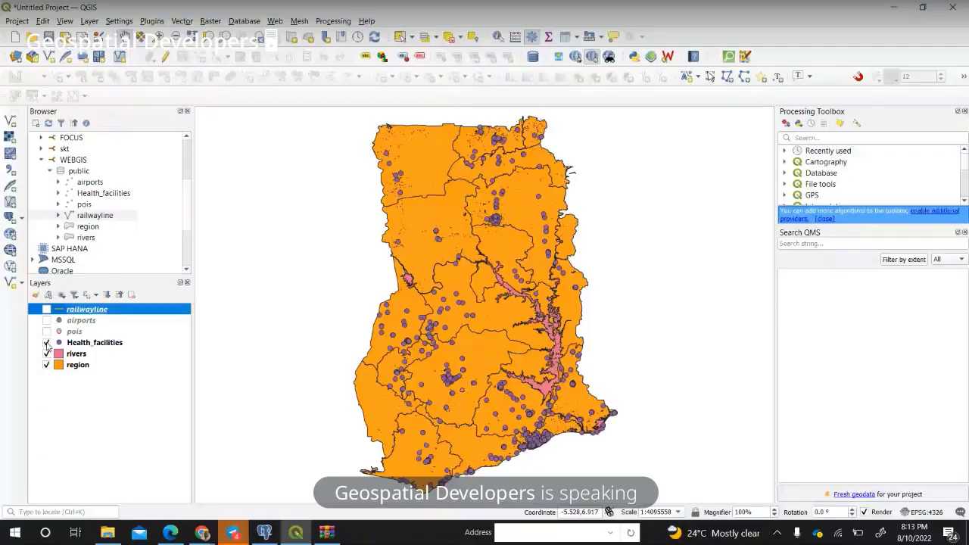
Hide the Health_facilities and rivers layers and shift the regions map down slightly.
{"action": "left_click", "coordinate": [47, 342]}
{"action": "left_click", "coordinate": [47, 354]}
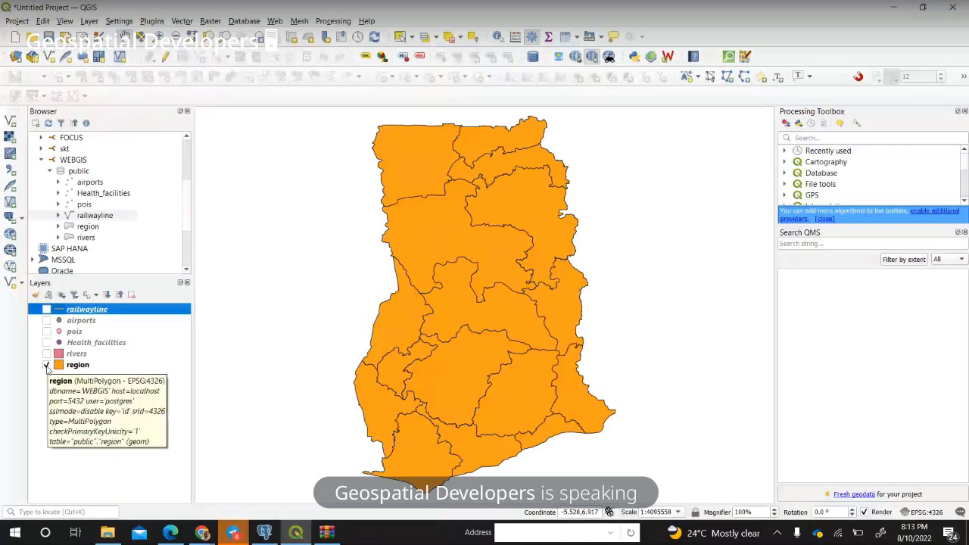
{"action": "left_click_drag", "start_coordinate": [515, 306], "coordinate": [514, 327]}
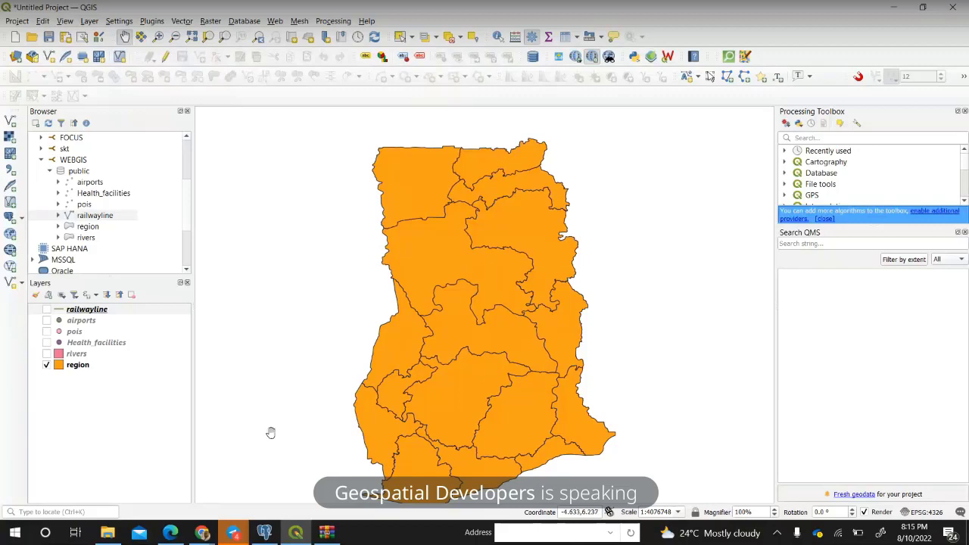
Bring the Telegram Desktop window up over QGIS from the taskbar preview.
{"action": "left_click", "coordinate": [234, 533]}
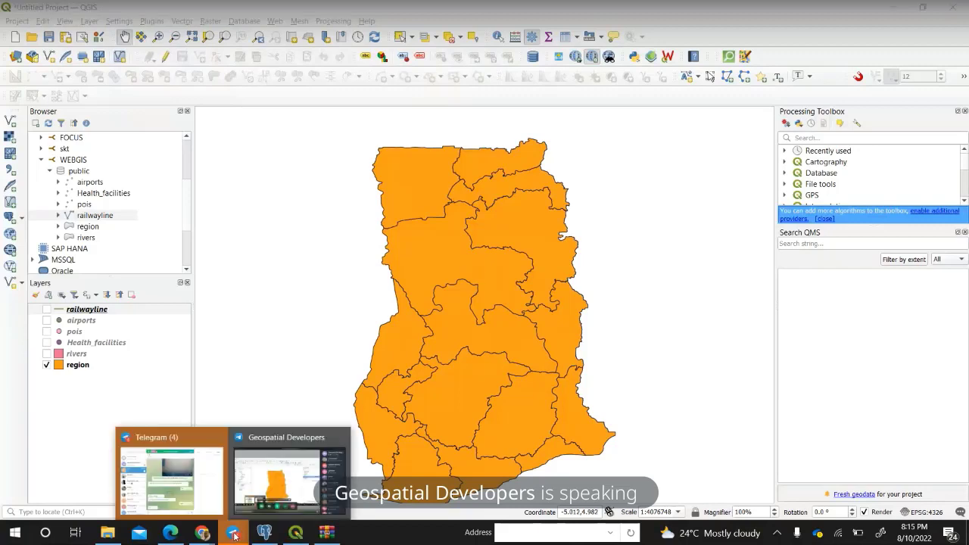
{"action": "left_click", "coordinate": [169, 482]}
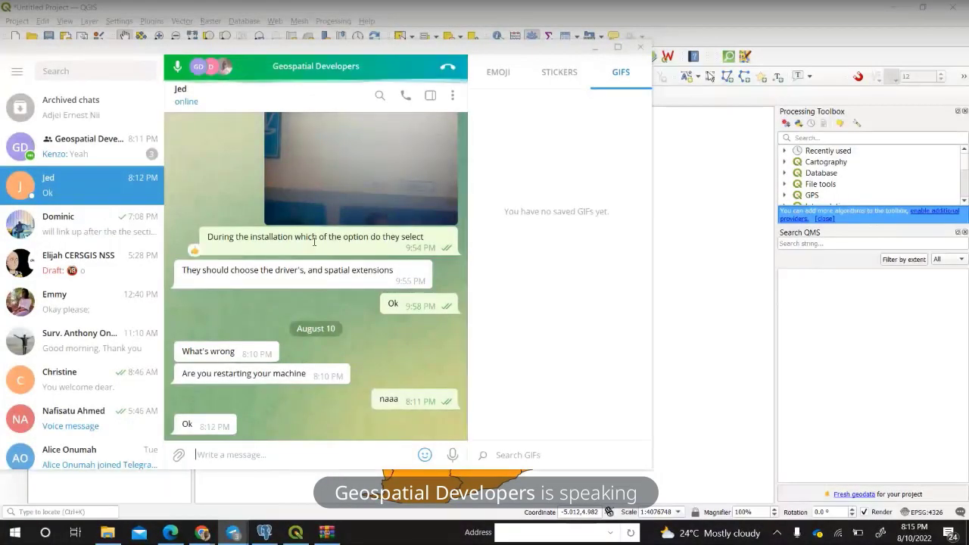
Open the Geospatial Developers group and read through the PostgreSQL port 5432 connection-refused messages.
{"action": "left_click", "coordinate": [83, 147]}
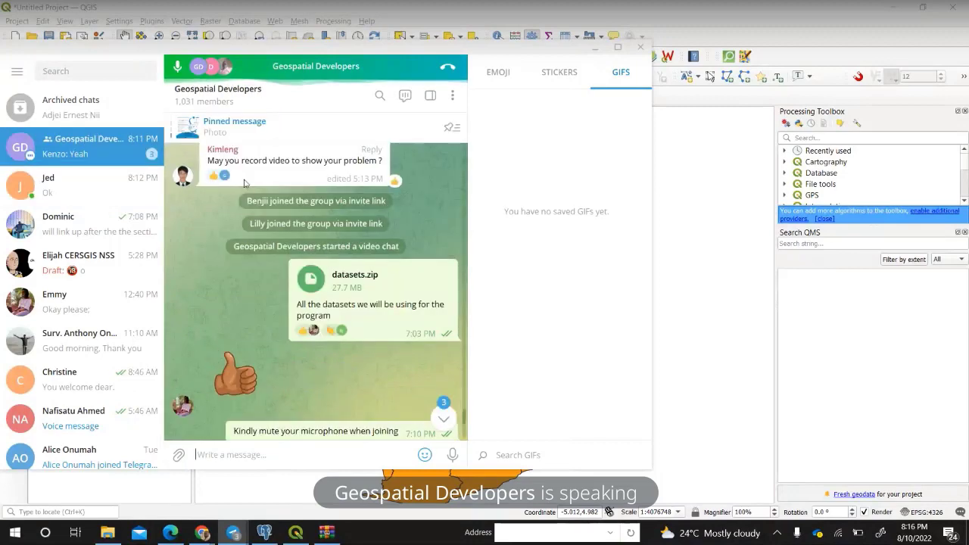
{"action": "scroll", "coordinate": [244, 182], "scroll_direction": "down", "scroll_amount": 5}
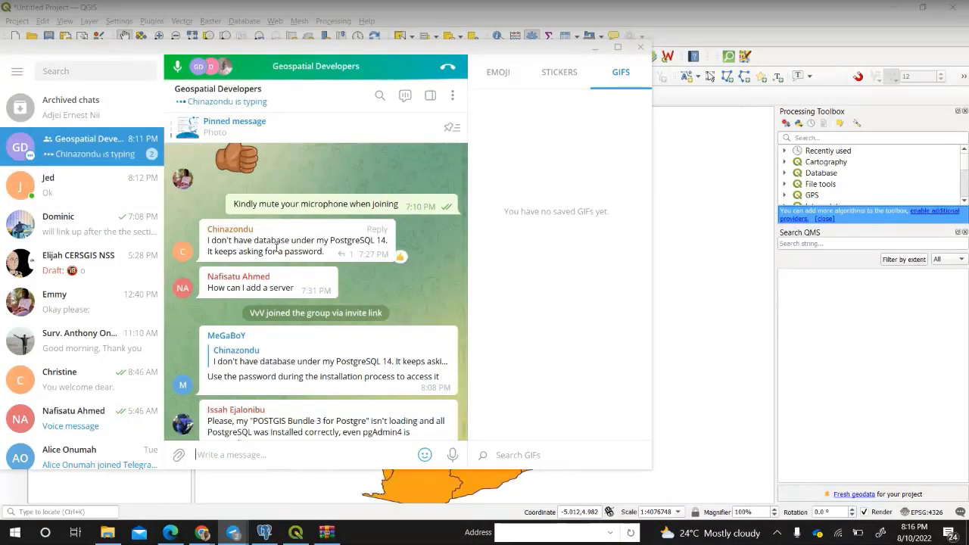
{"action": "scroll", "coordinate": [276, 248], "scroll_direction": "down", "scroll_amount": 1}
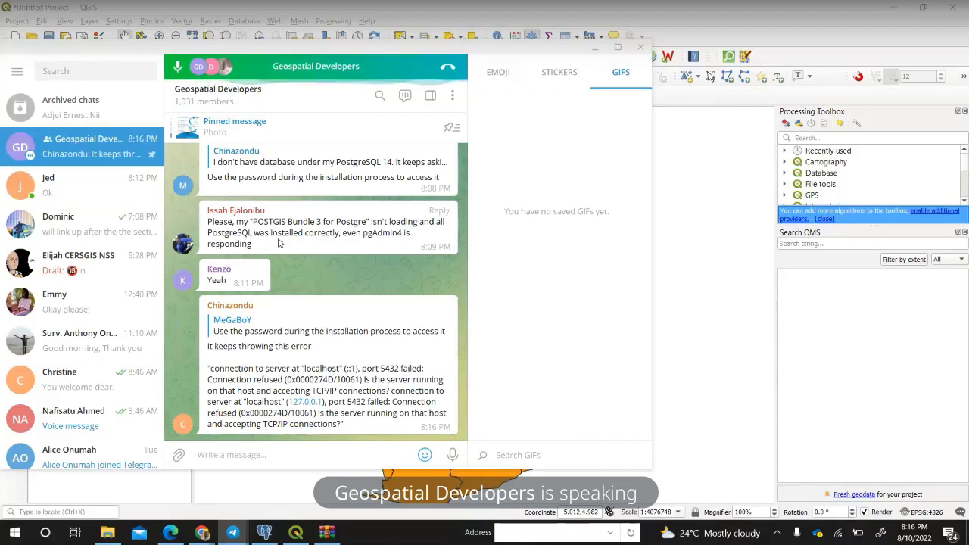
{"action": "scroll", "coordinate": [278, 242], "scroll_direction": "up", "scroll_amount": 1}
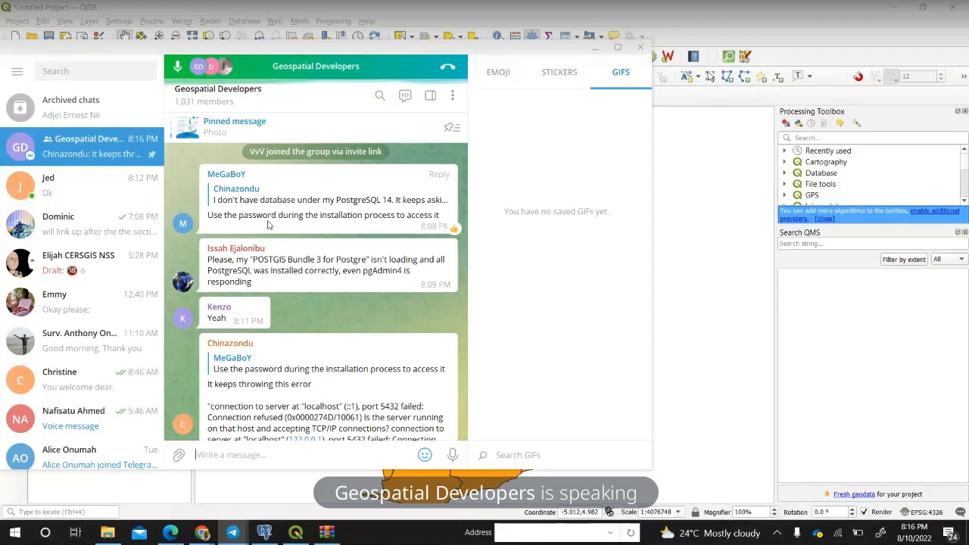
{"action": "scroll", "coordinate": [268, 224], "scroll_direction": "up", "scroll_amount": 1}
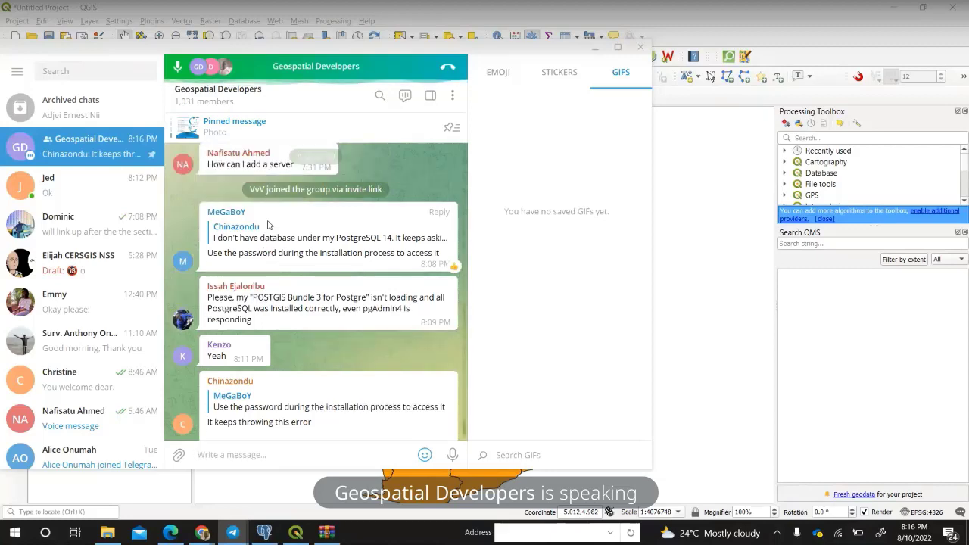
{"action": "scroll", "coordinate": [268, 224], "scroll_direction": "up", "scroll_amount": 2}
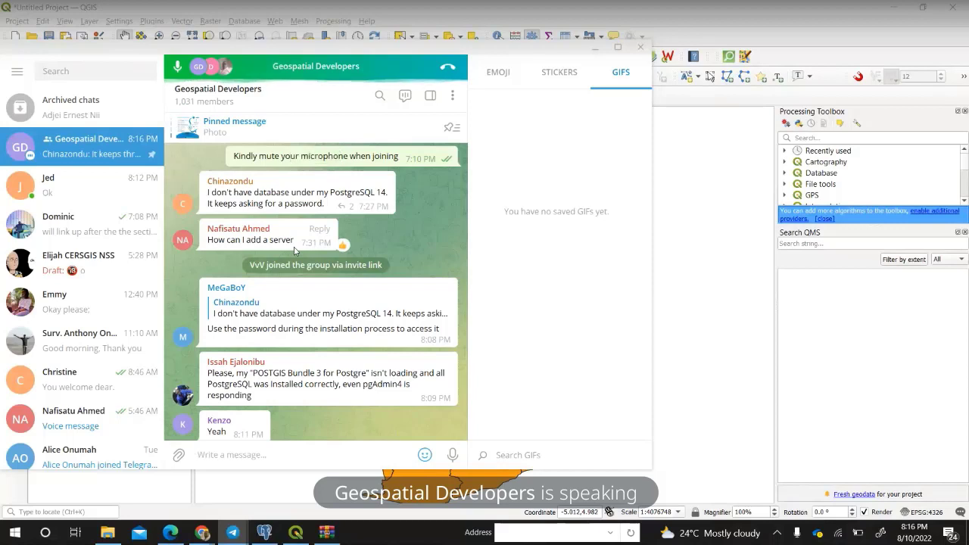
{"action": "scroll", "coordinate": [292, 257], "scroll_direction": "down", "scroll_amount": 1}
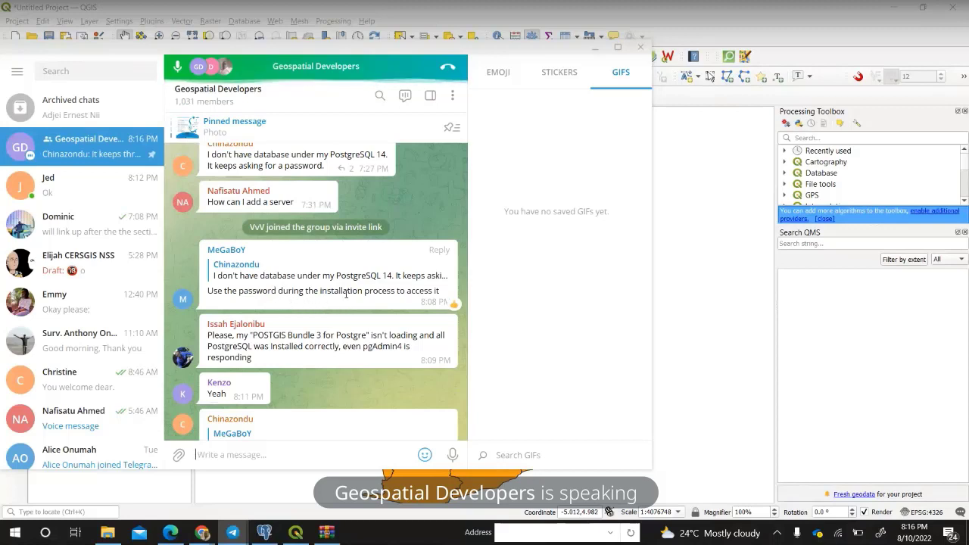
{"action": "scroll", "coordinate": [322, 314], "scroll_direction": "down", "scroll_amount": 2}
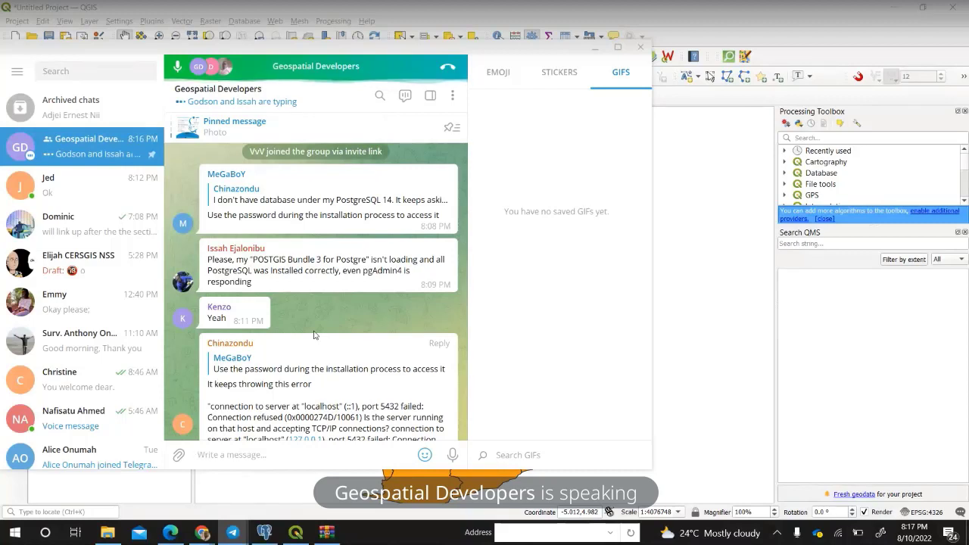
{"action": "scroll", "coordinate": [294, 372], "scroll_direction": "down", "scroll_amount": 1}
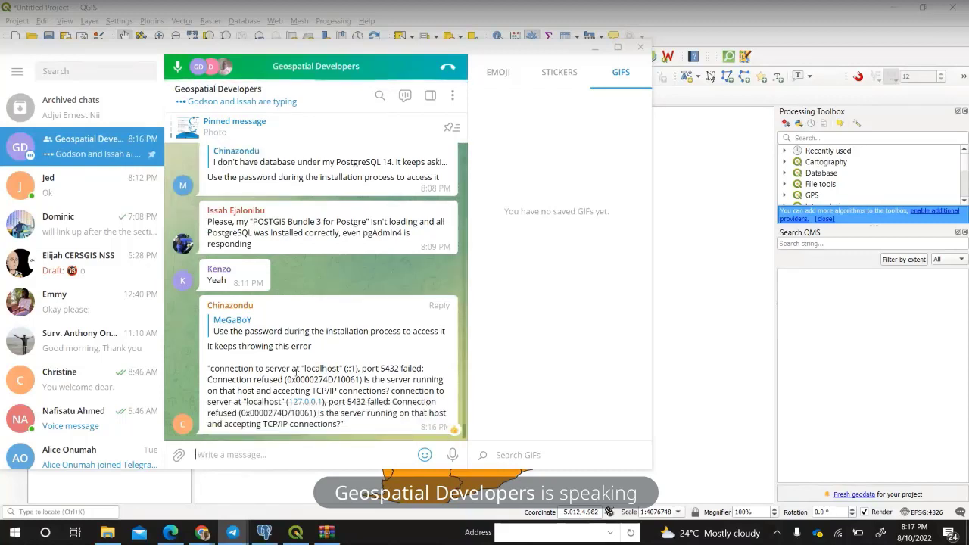